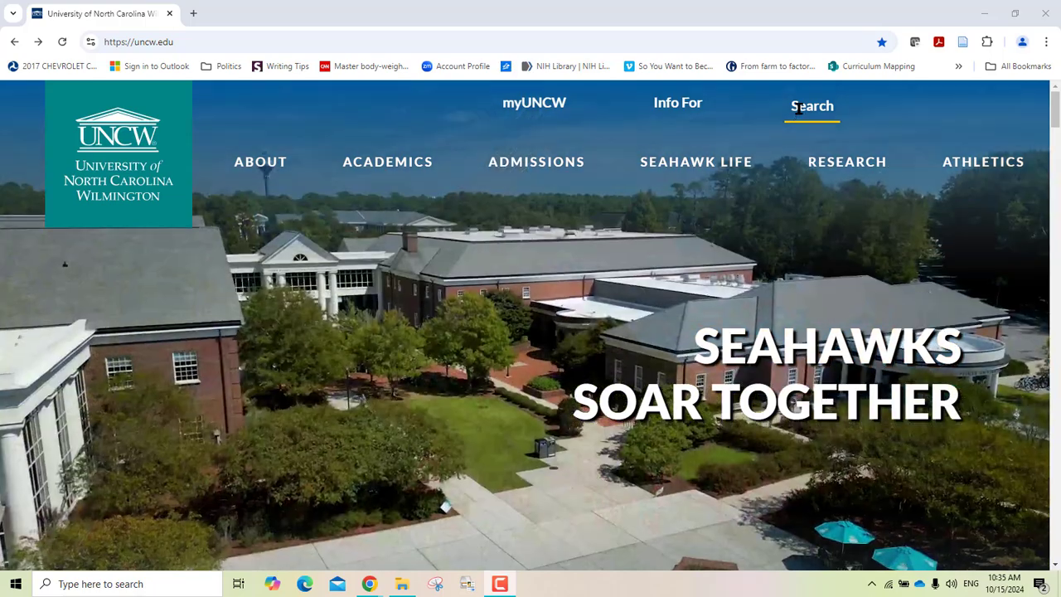
Search the university website for "osprey" and open the second OSPREY | UNCW result
{"action": "left_click", "coordinate": [798, 107]}
{"action": "type", "text": "osprey"}
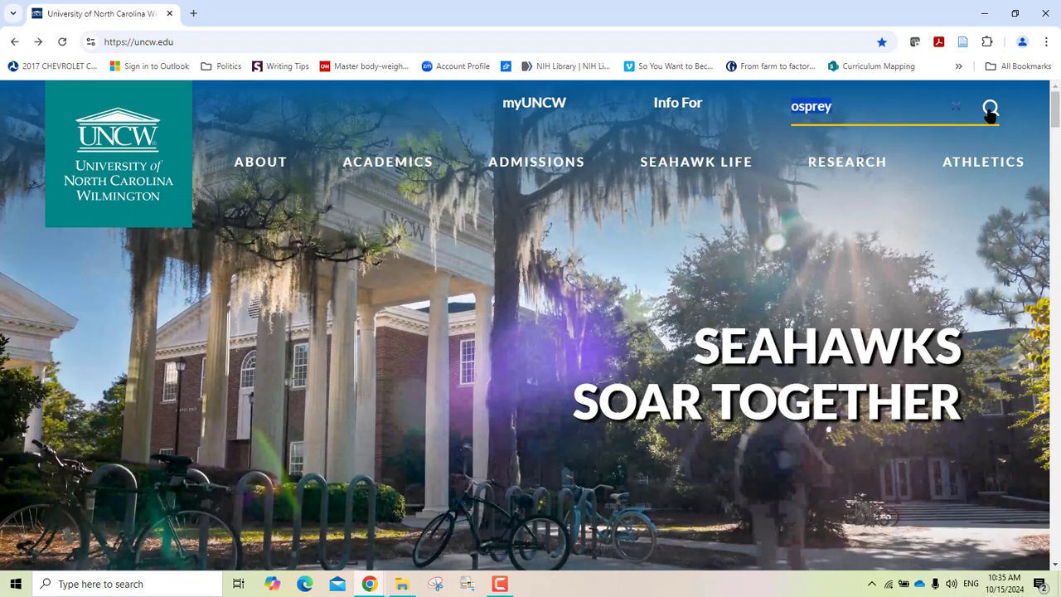
{"action": "left_click", "coordinate": [991, 107]}
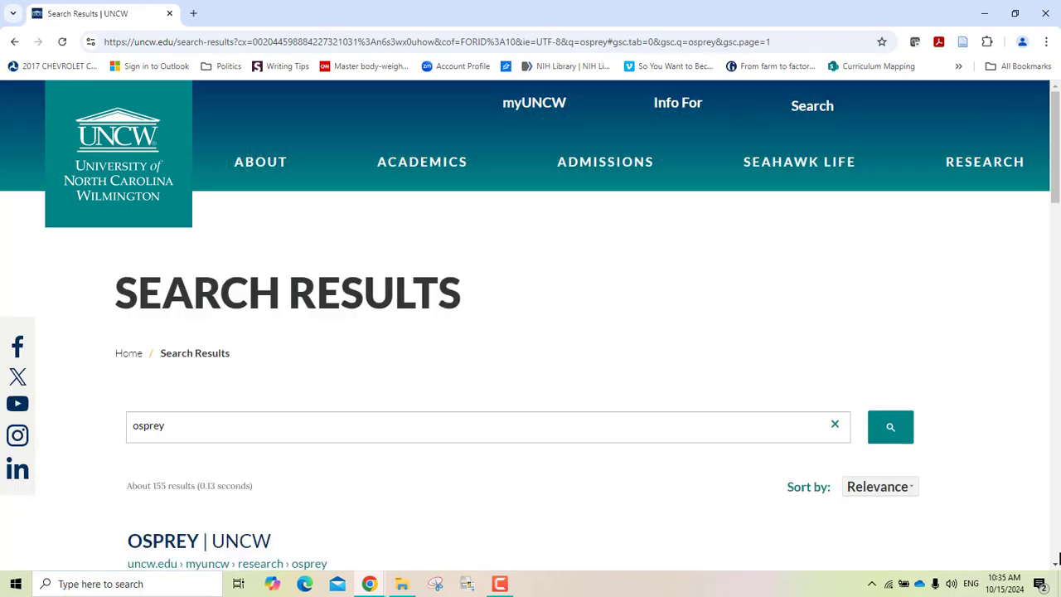
{"action": "left_click", "coordinate": [1056, 565]}
{"action": "left_click", "coordinate": [1056, 565]}
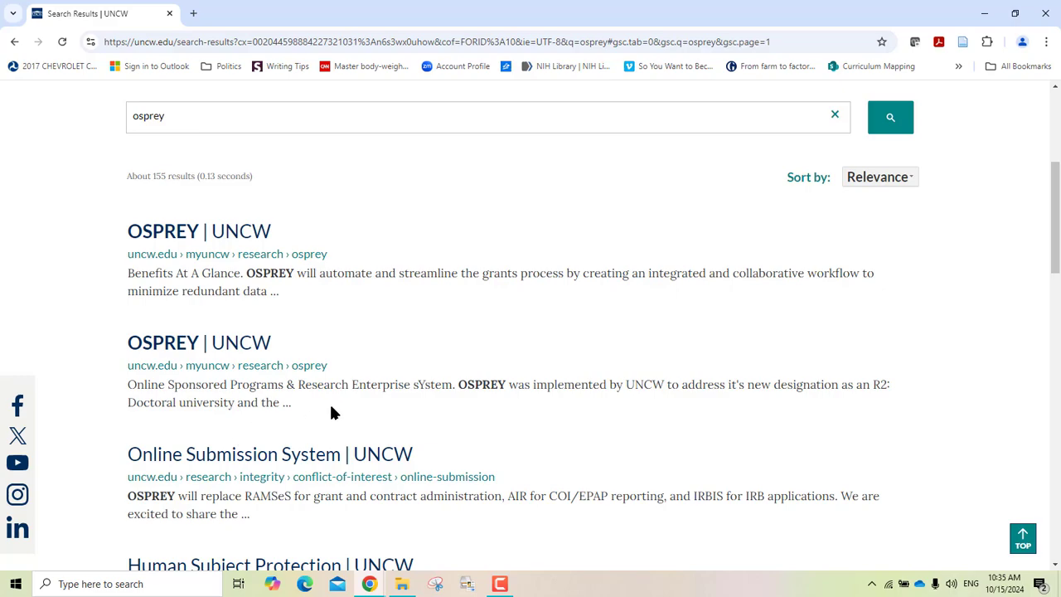
{"action": "left_click", "coordinate": [236, 347]}
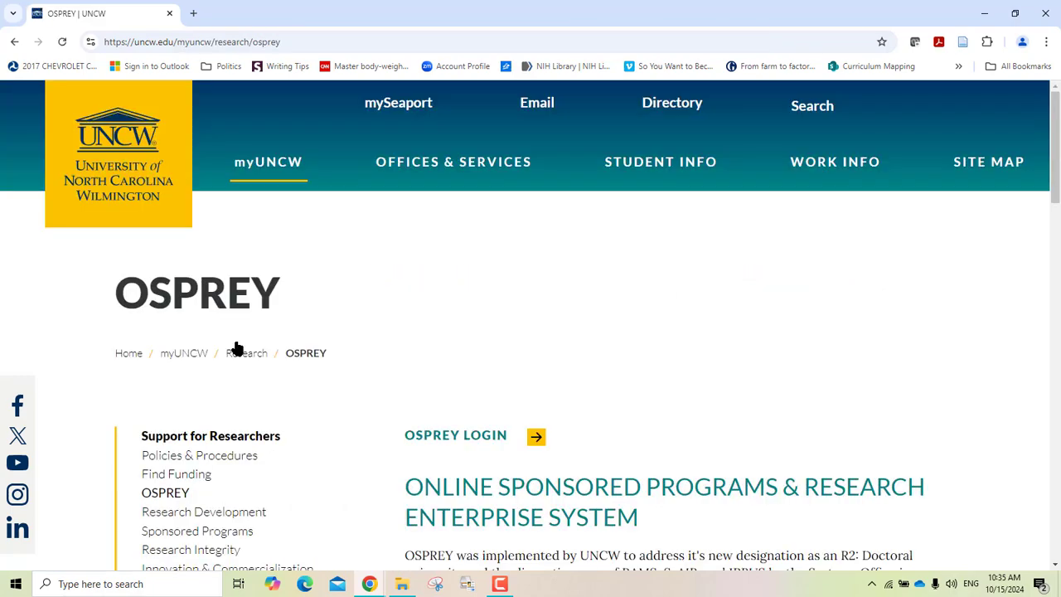
Follow the OSPREY login link to the research portal and open SPIN / Find Funding
{"action": "left_click", "coordinate": [1055, 565]}
{"action": "left_click", "coordinate": [1056, 565]}
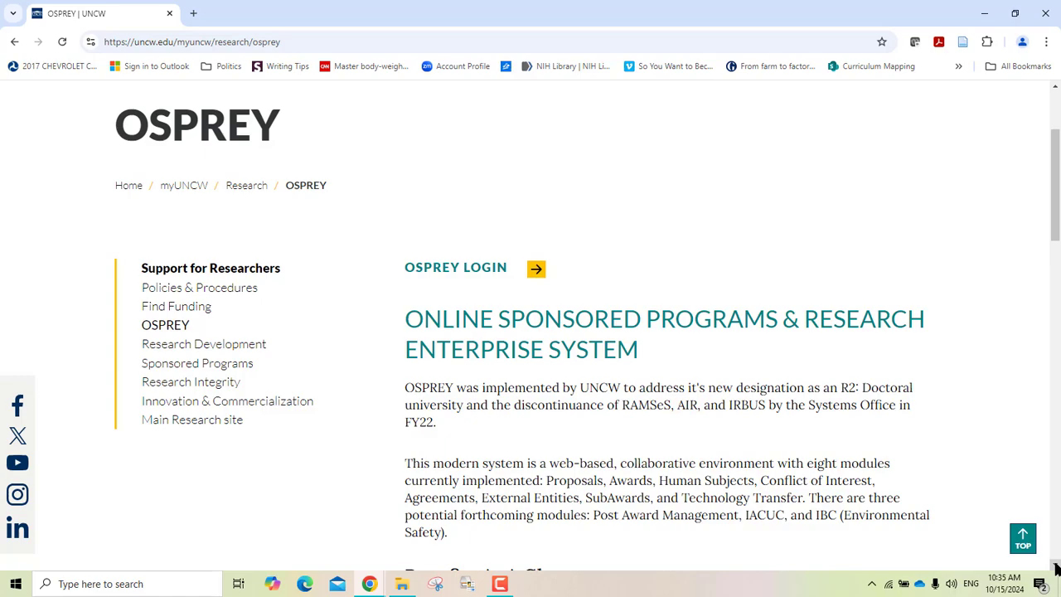
{"action": "left_click", "coordinate": [538, 275]}
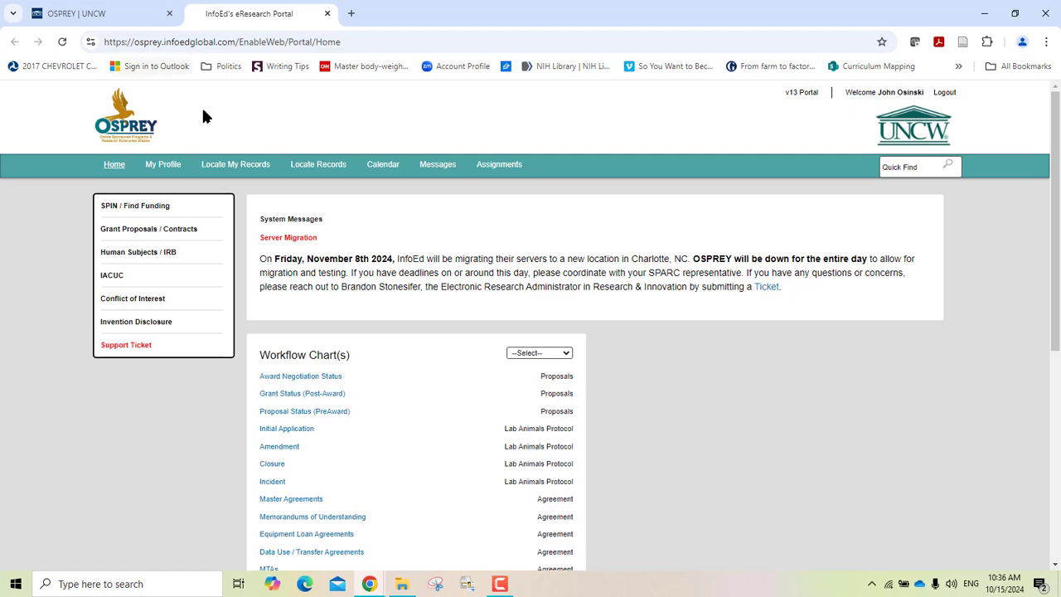
{"action": "left_click", "coordinate": [139, 212]}
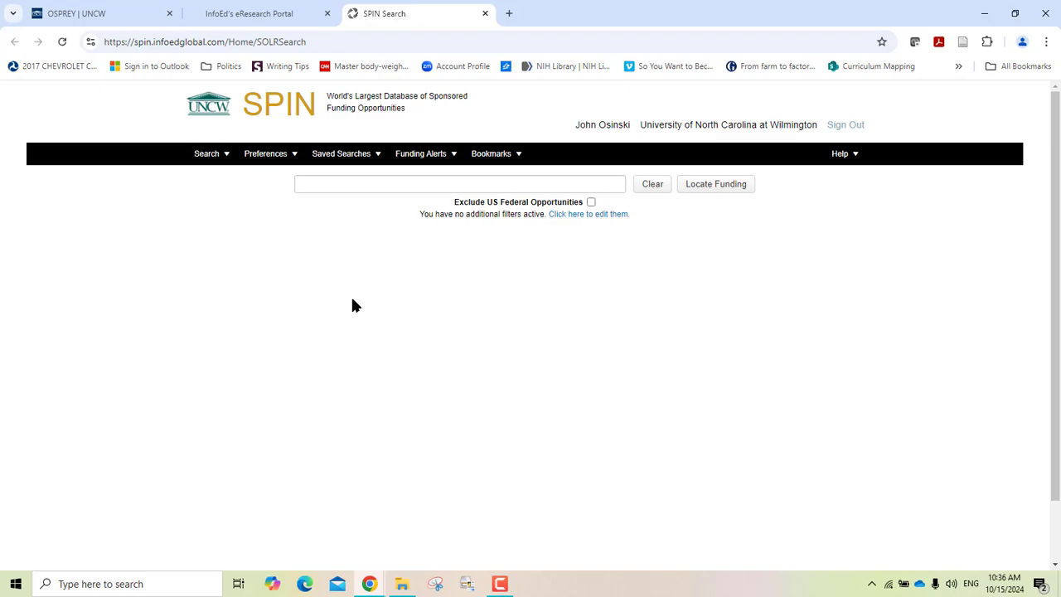
{"action": "mouse_move", "coordinate": [197, 152]}
{"action": "mouse_move", "coordinate": [255, 154]}
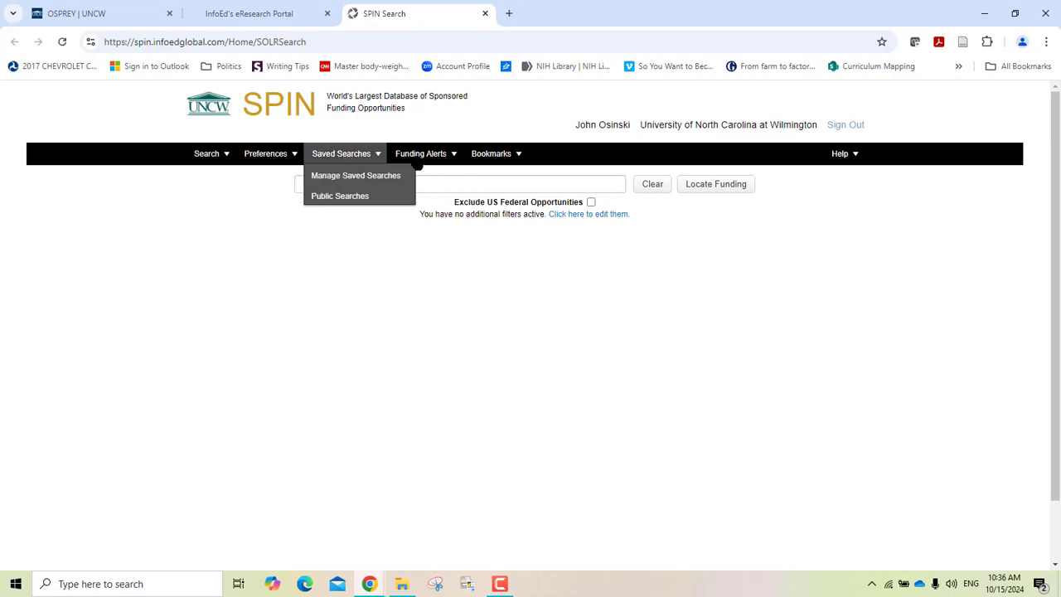
{"action": "mouse_move", "coordinate": [421, 157]}
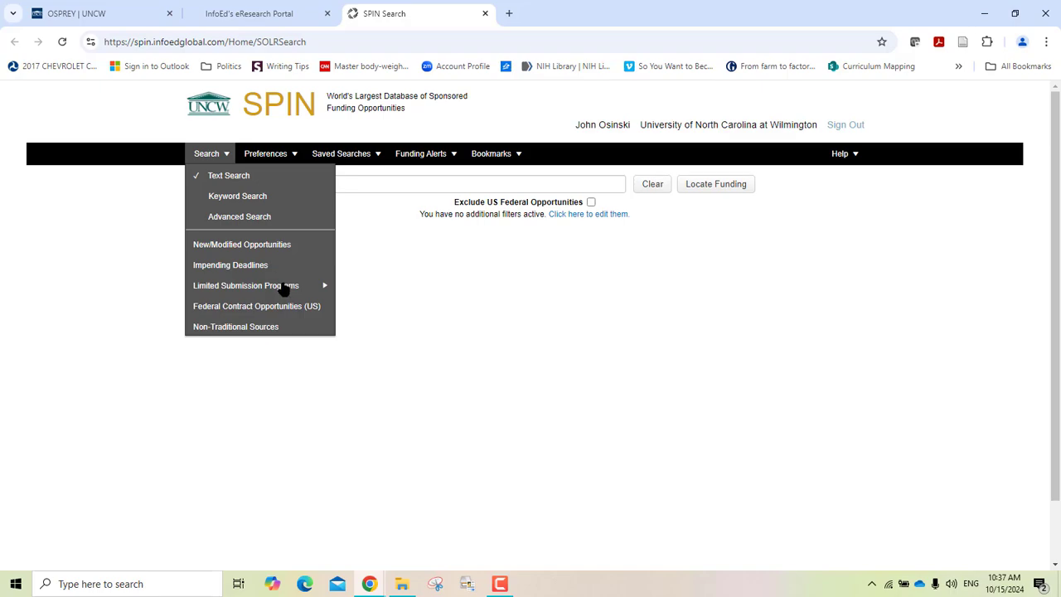
Run a text search for funding opportunities with the term "drugs"
{"action": "mouse_move", "coordinate": [280, 290]}
{"action": "left_click", "coordinate": [349, 184]}
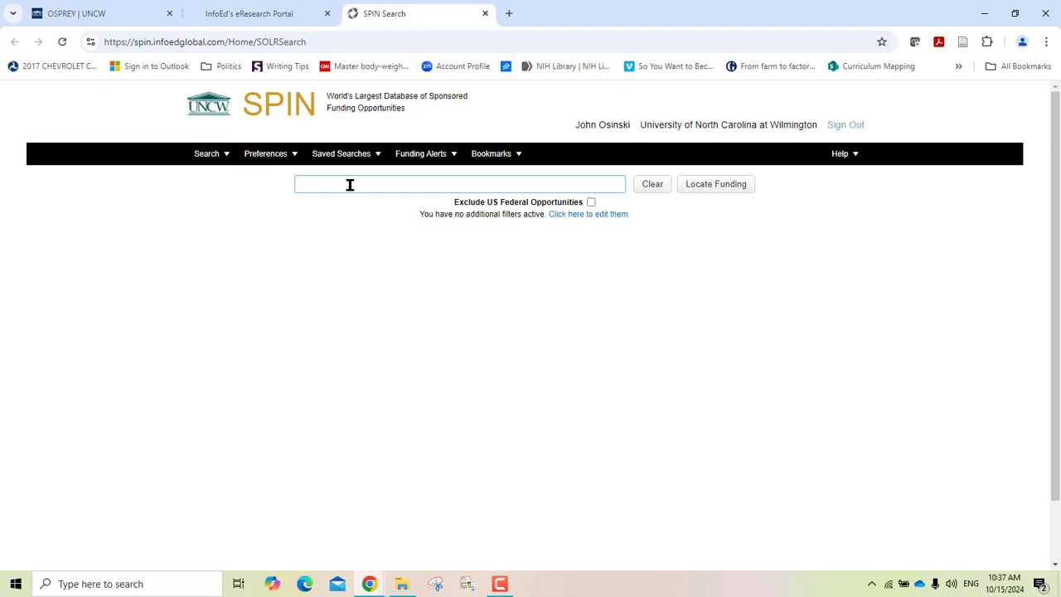
{"action": "type", "text": "drugs"}
{"action": "left_click", "coordinate": [687, 190]}
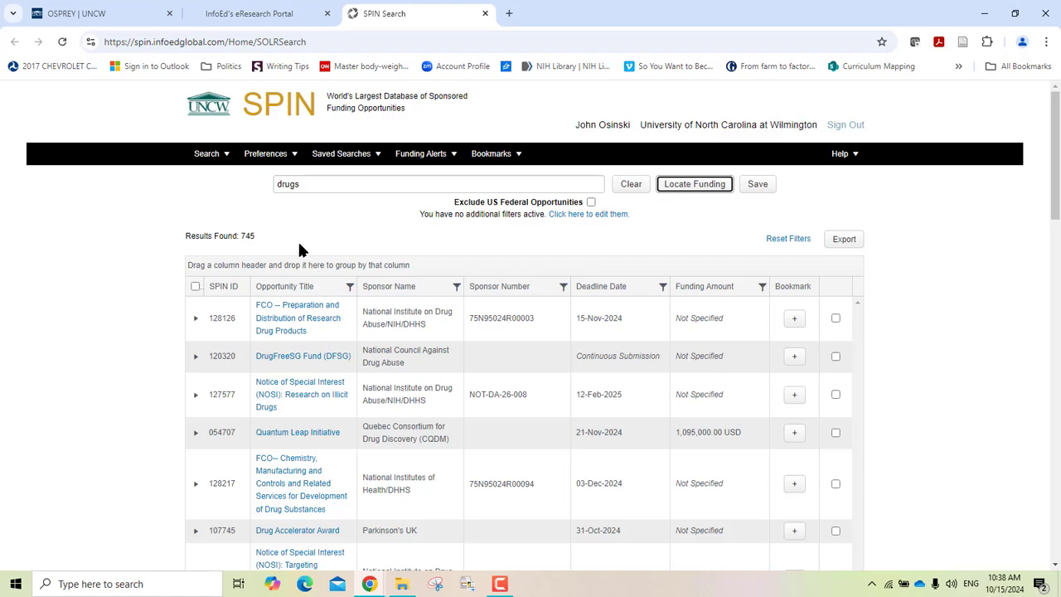
Narrow the funding search by adding the term "opioids" after "drugs" and run it again
{"action": "left_click", "coordinate": [338, 185]}
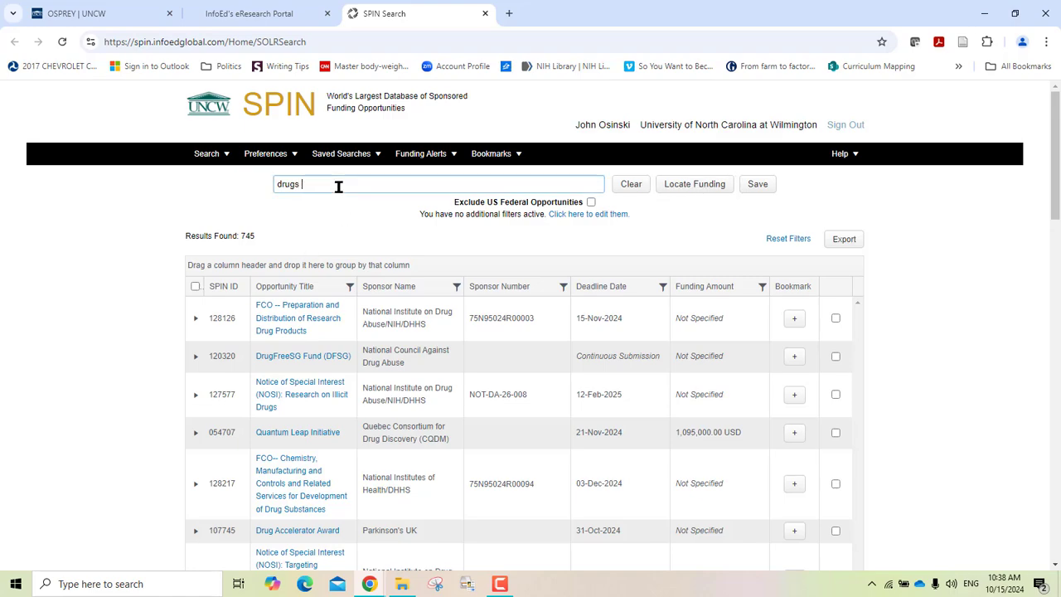
{"action": "type", "text": "opioids"}
{"action": "left_click", "coordinate": [679, 190]}
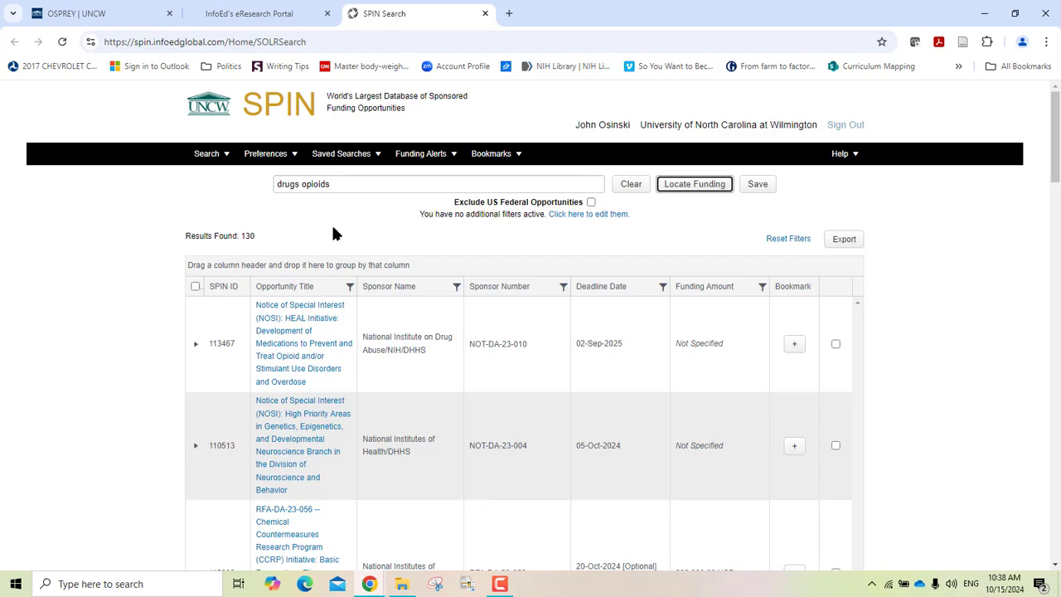
Add "rural" as a third term to the funding search and run it again
{"action": "left_click", "coordinate": [347, 185]}
{"action": "type", "text": "rural"}
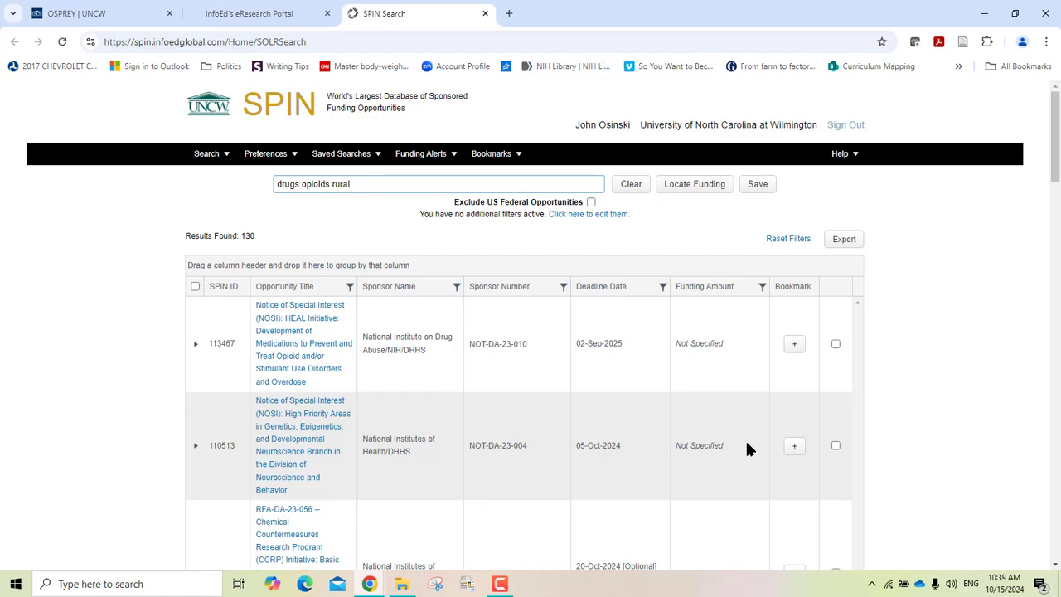
{"action": "left_click", "coordinate": [671, 190]}
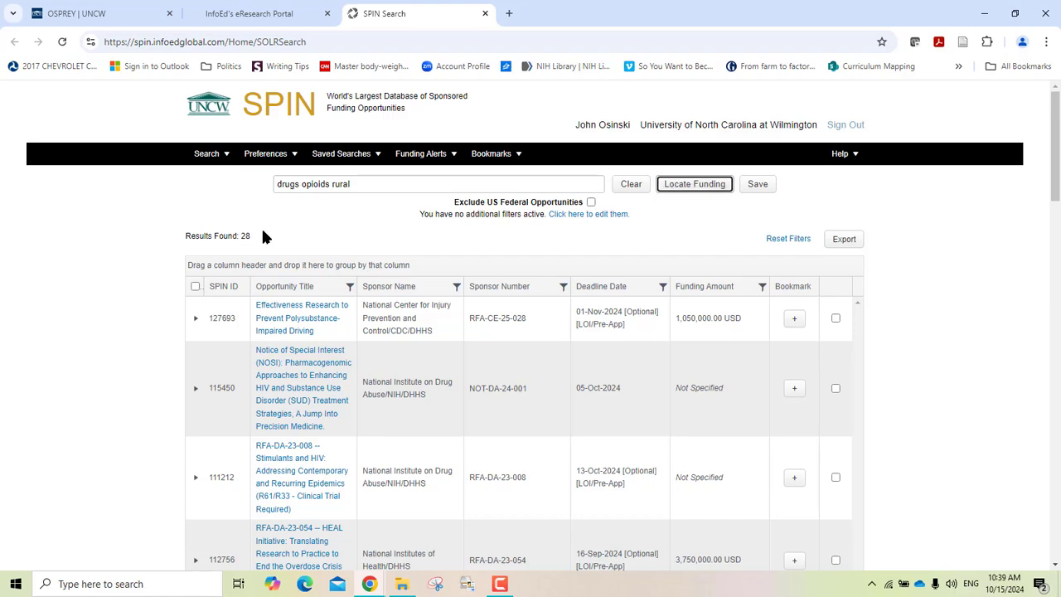
Remove "rural" from the query, exclude opioids by changing it to "drugs -opioids", and run the search
{"action": "left_click", "coordinate": [199, 153]}
{"action": "left_click", "coordinate": [302, 184]}
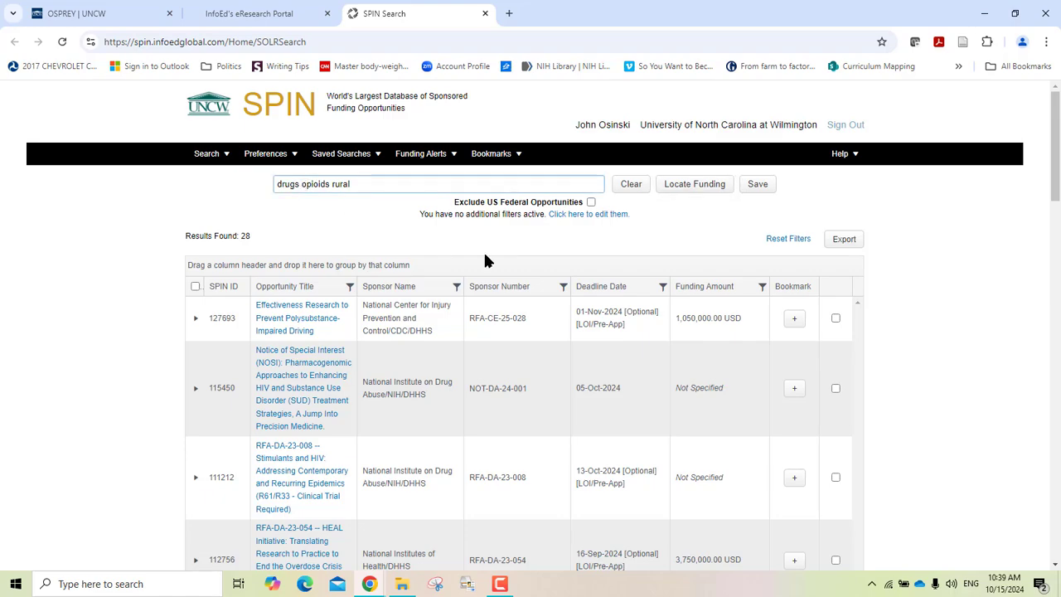
{"action": "left_click", "coordinate": [391, 186]}
{"action": "key", "text": "BackSpace"}
{"action": "key", "text": "BackSpace"}
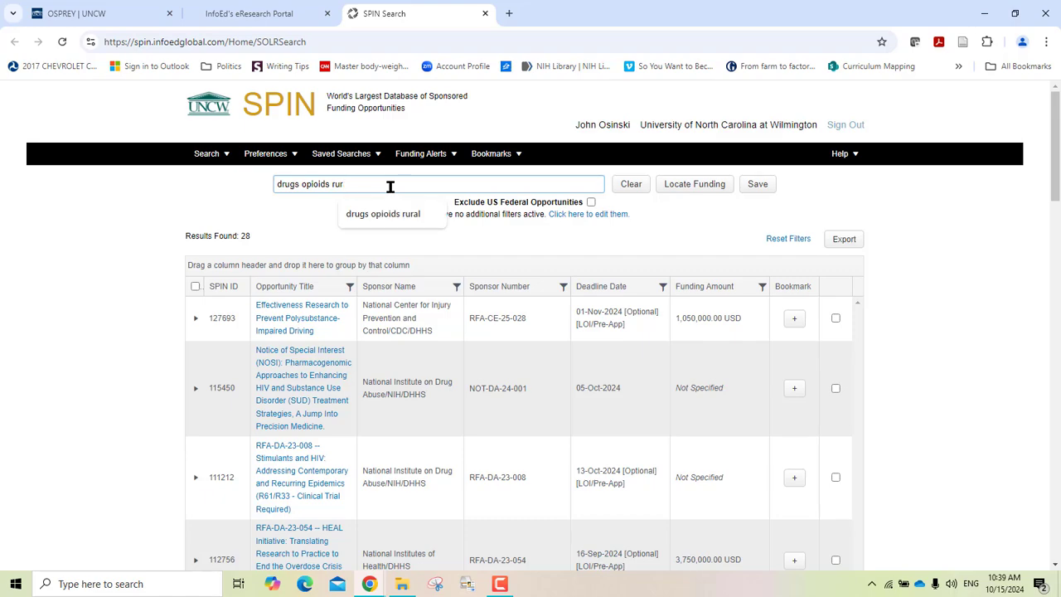
{"action": "key", "text": "BackSpace"}
{"action": "key", "text": "BackSpace"}
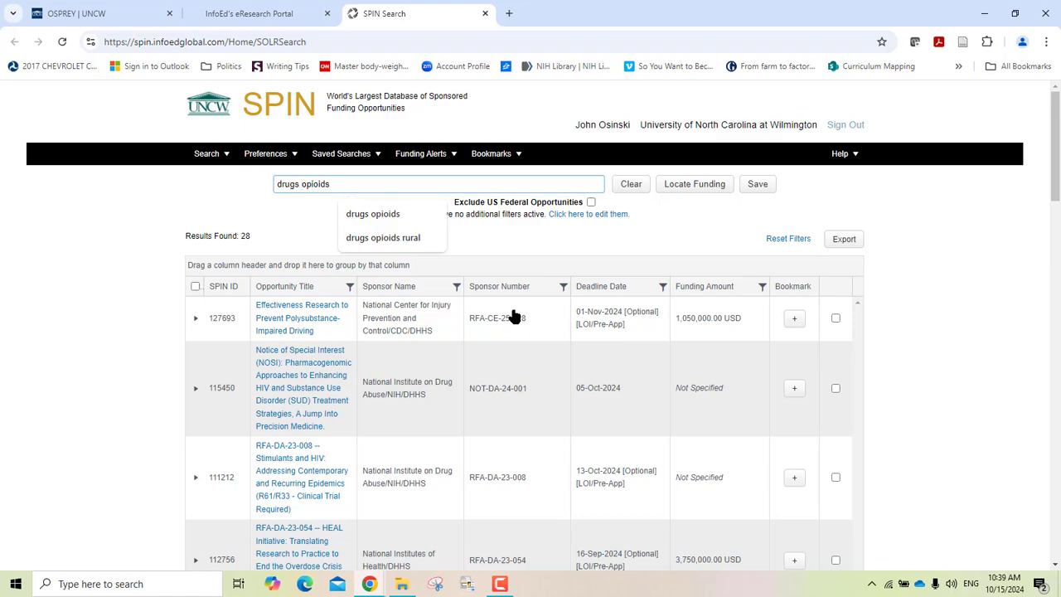
{"action": "type", "text": "-"}
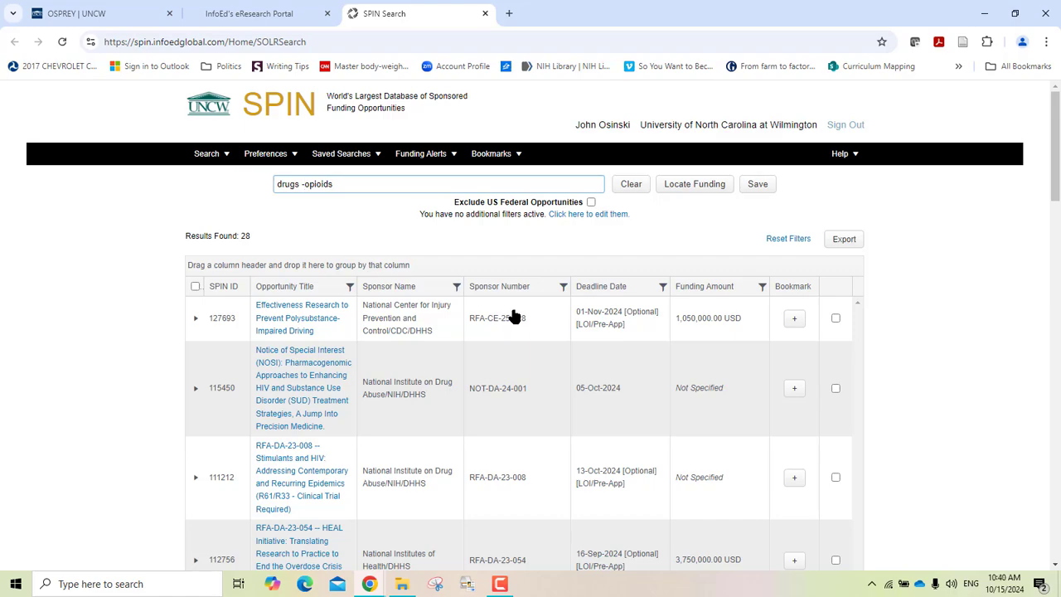
{"action": "left_click", "coordinate": [670, 193]}
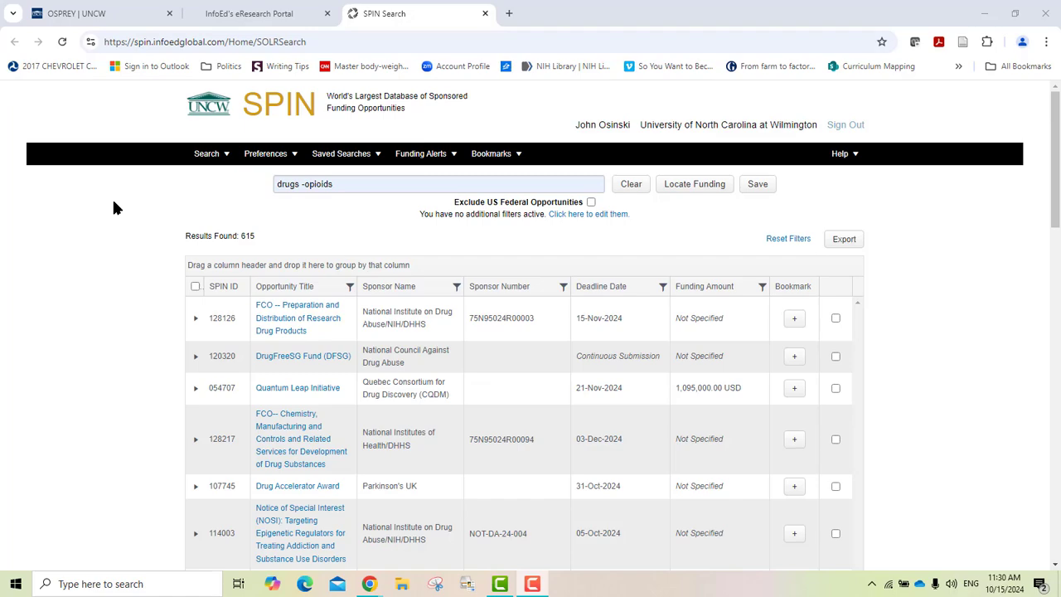
Switch to Keyword Search, accept discarding the current search, and open the keyword selection window to browse its top-level categories
{"action": "left_click", "coordinate": [207, 157]}
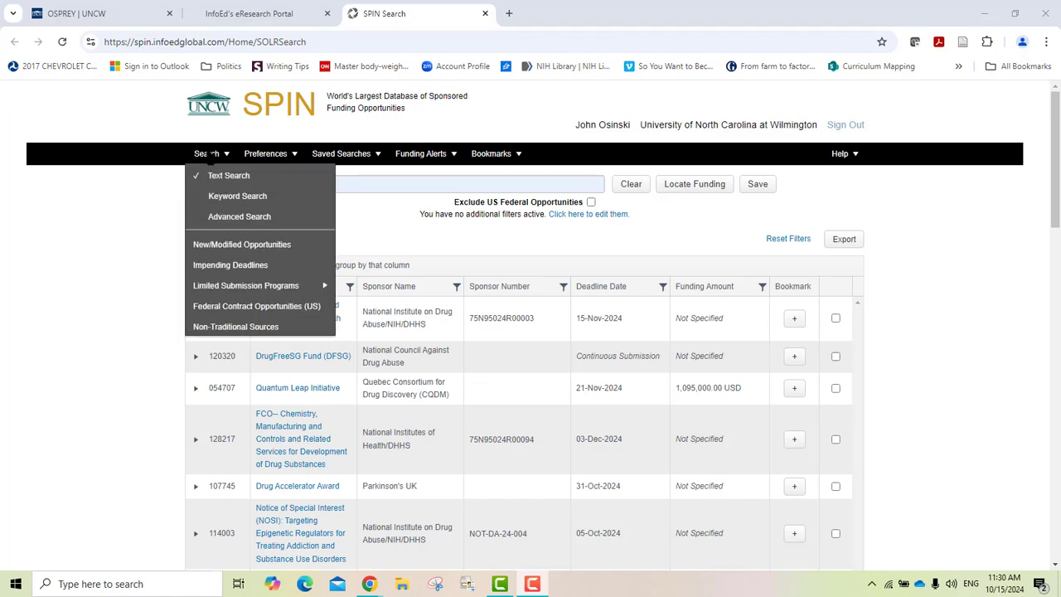
{"action": "left_click", "coordinate": [221, 199]}
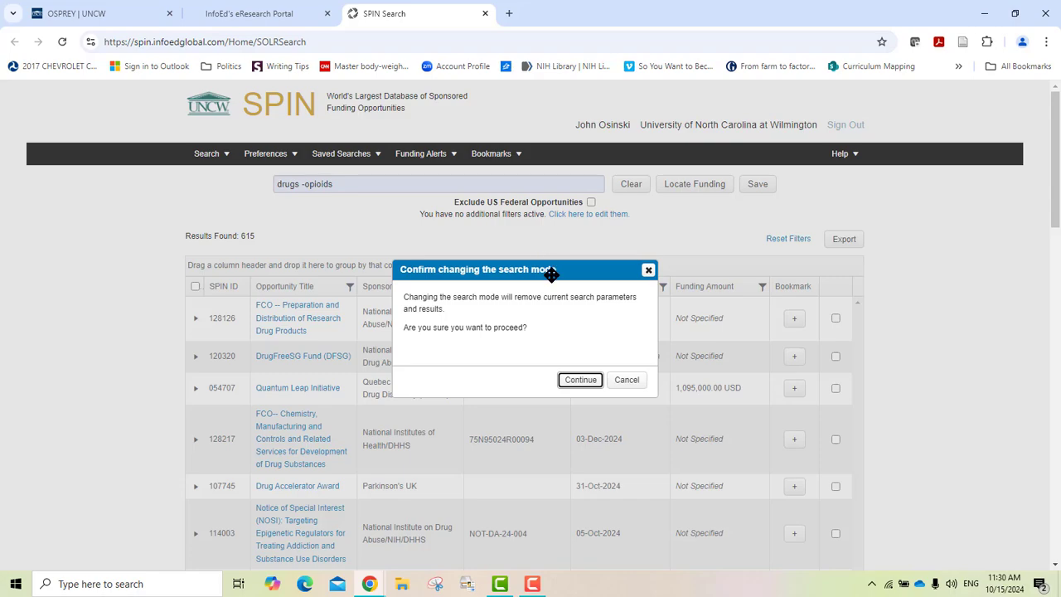
{"action": "left_click", "coordinate": [574, 383]}
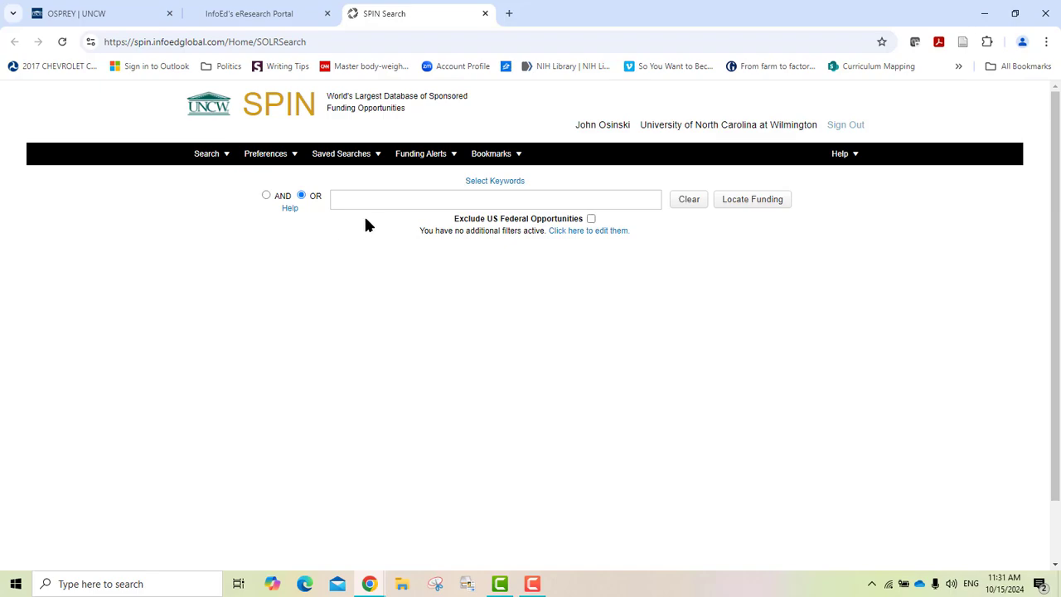
{"action": "left_click", "coordinate": [479, 182]}
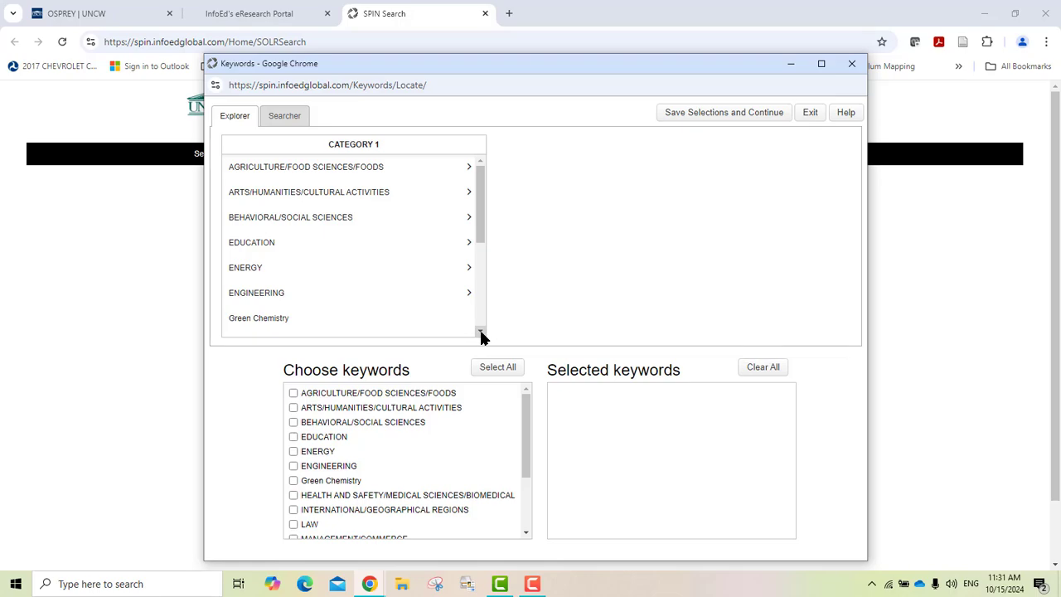
{"action": "scroll", "coordinate": [481, 336], "scroll_direction": "down", "scroll_amount": 3}
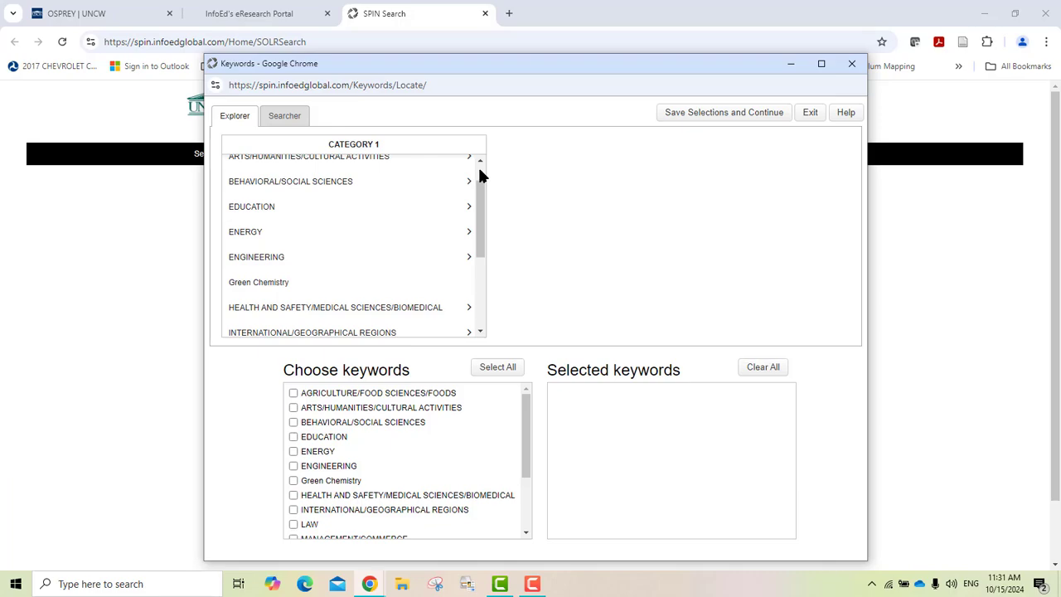
{"action": "scroll", "coordinate": [482, 174], "scroll_direction": "up", "scroll_amount": 1}
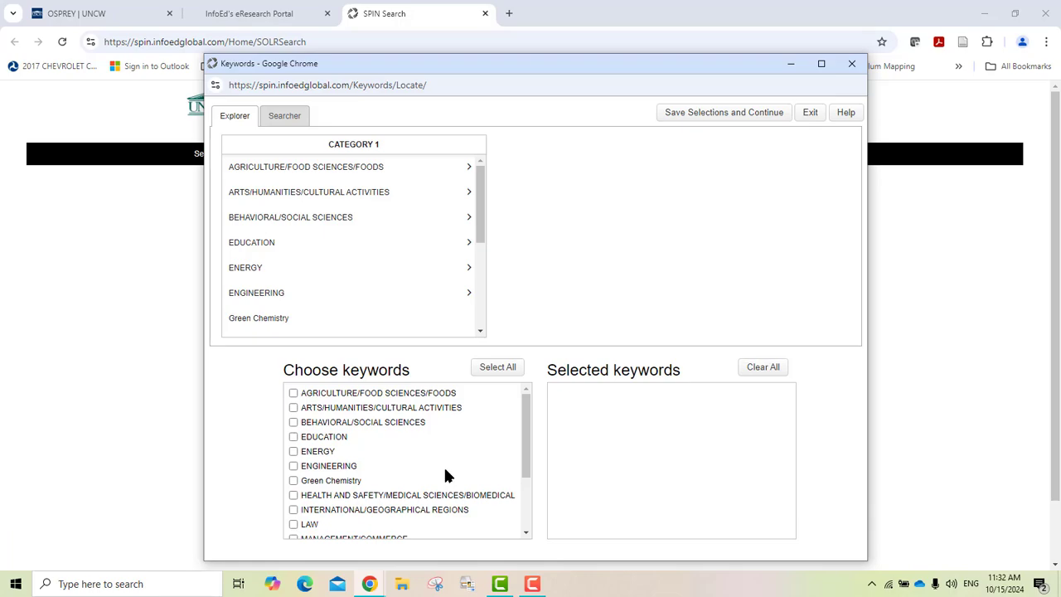
Select the EDUCATION and ENGINEERING keywords, and remove both from the selected keywords
{"action": "left_click", "coordinate": [294, 437]}
{"action": "left_click", "coordinate": [294, 466]}
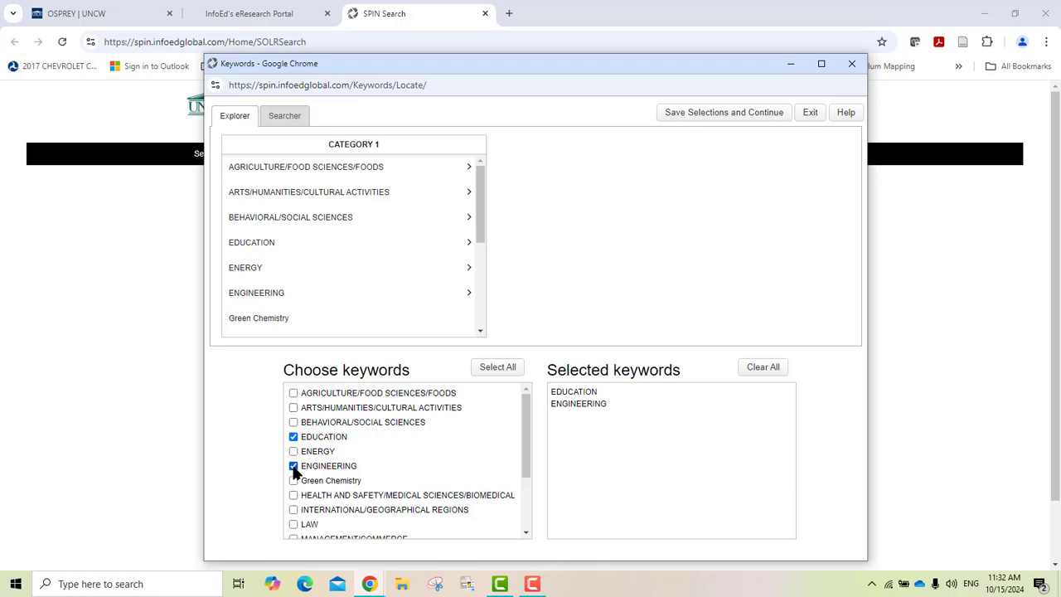
{"action": "left_click", "coordinate": [561, 408]}
{"action": "left_click", "coordinate": [563, 396]}
{"action": "left_click_drag", "start_coordinate": [564, 398], "coordinate": [621, 294]}
{"action": "left_click", "coordinate": [629, 289]}
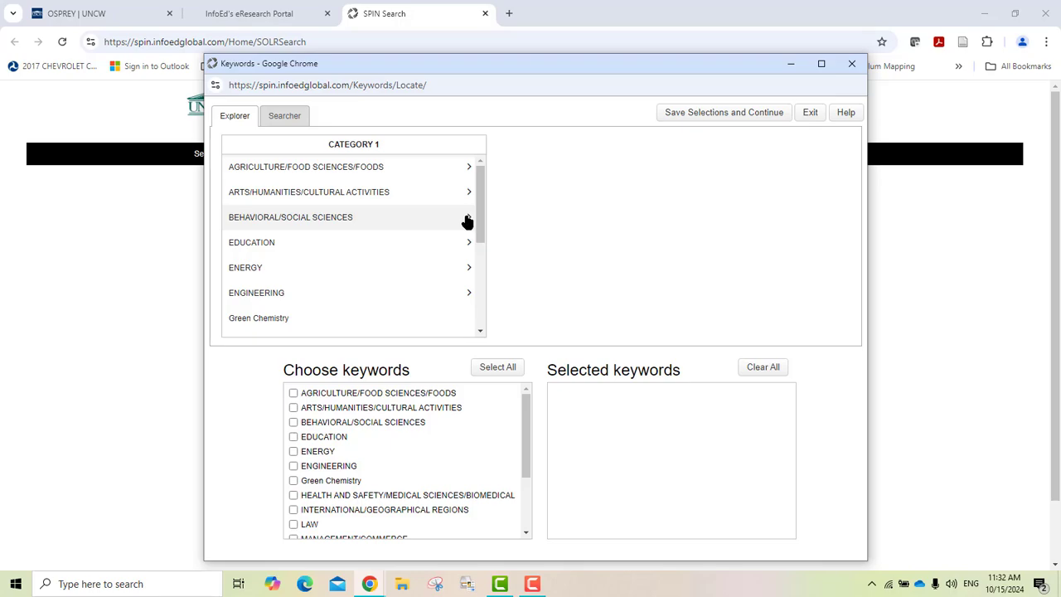
Under BEHAVIORAL/SOCIAL SCIENCES, Counseling/Counselling/Guidance, select the keywords Family/Marriage Counseling and Behavior Modification
{"action": "left_click", "coordinate": [467, 221]}
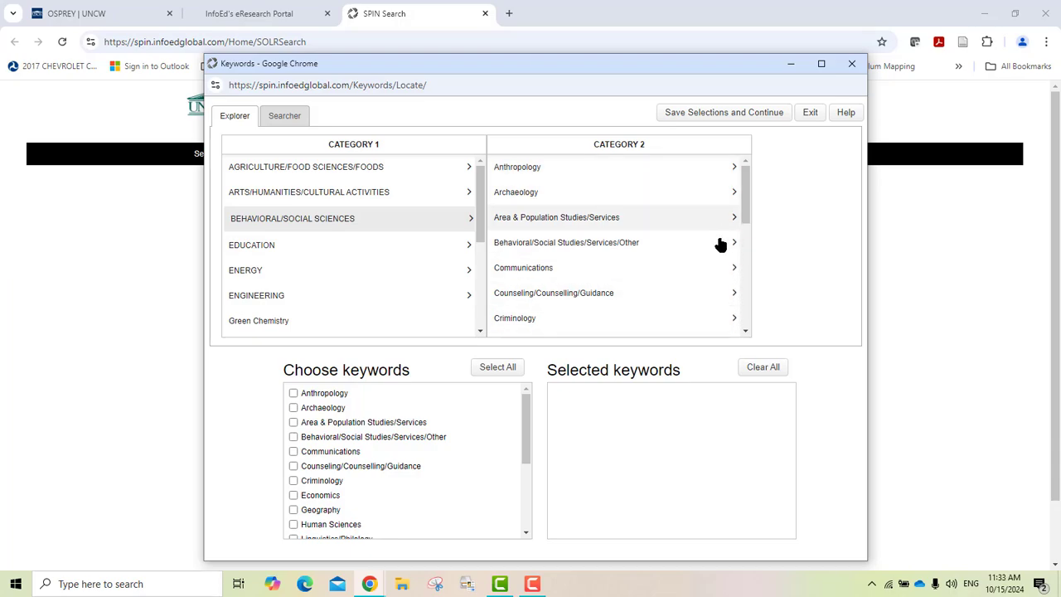
{"action": "left_click", "coordinate": [733, 297]}
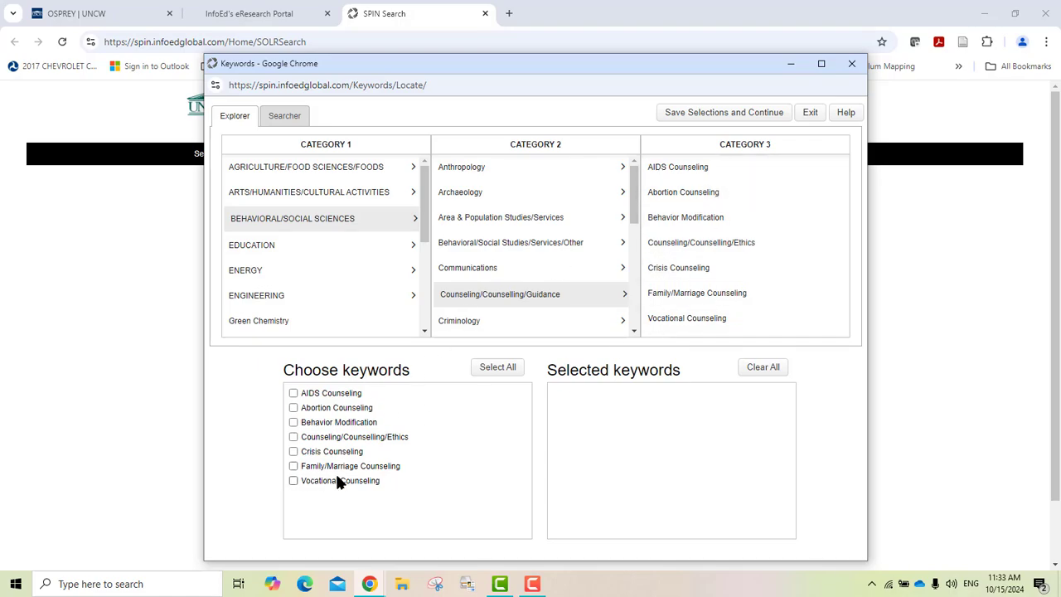
{"action": "left_click", "coordinate": [294, 466]}
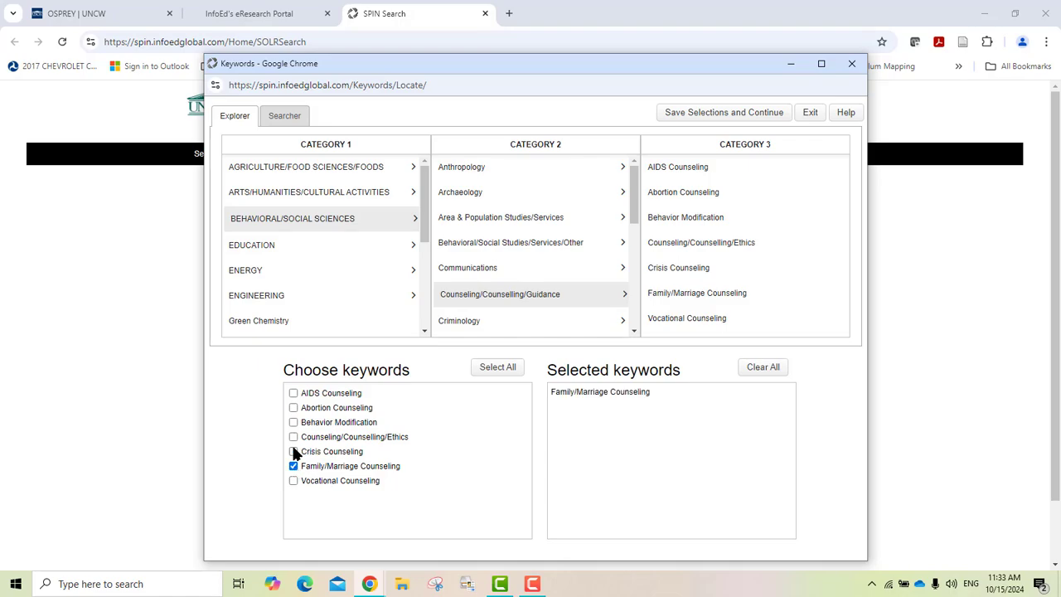
{"action": "left_click", "coordinate": [293, 423]}
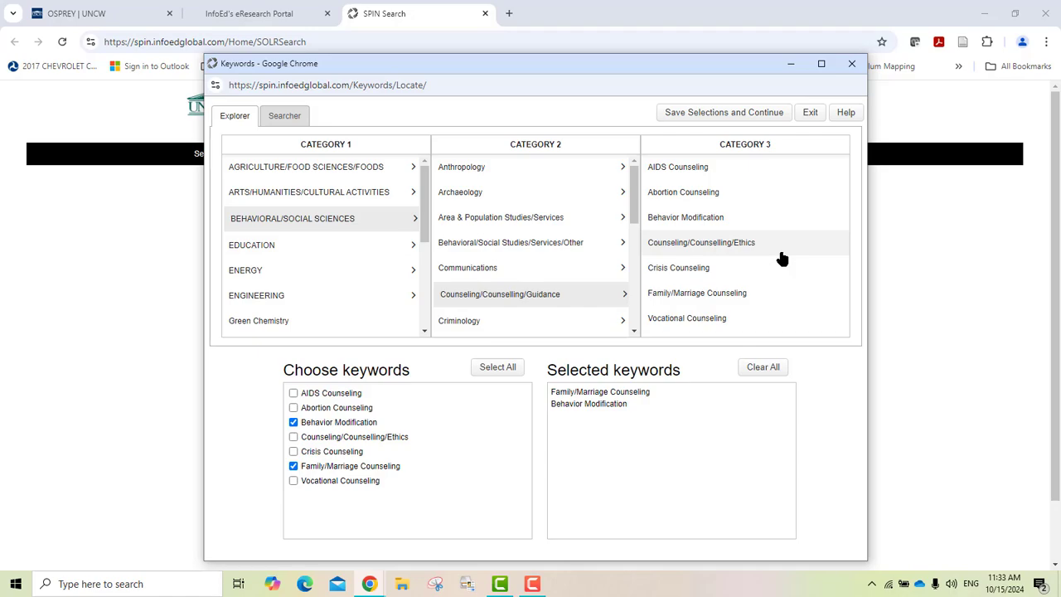
Return to the top-level keyword categories and drill down through BEHAVIORAL/SOCIAL SCIENCES to Counseling/Counselling/Guidance again
{"action": "left_click", "coordinate": [315, 150]}
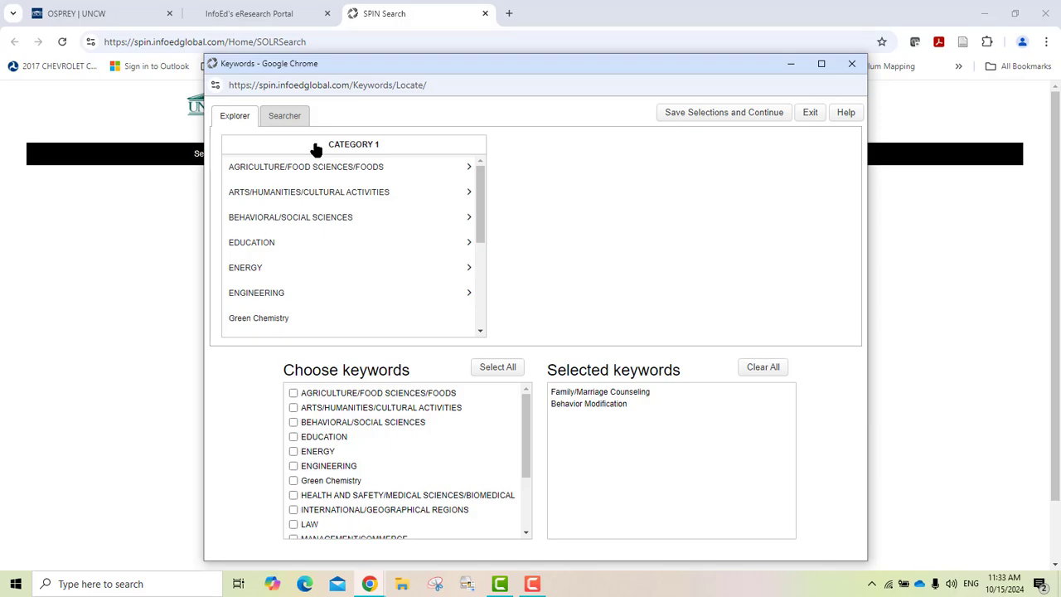
{"action": "left_click", "coordinate": [311, 218]}
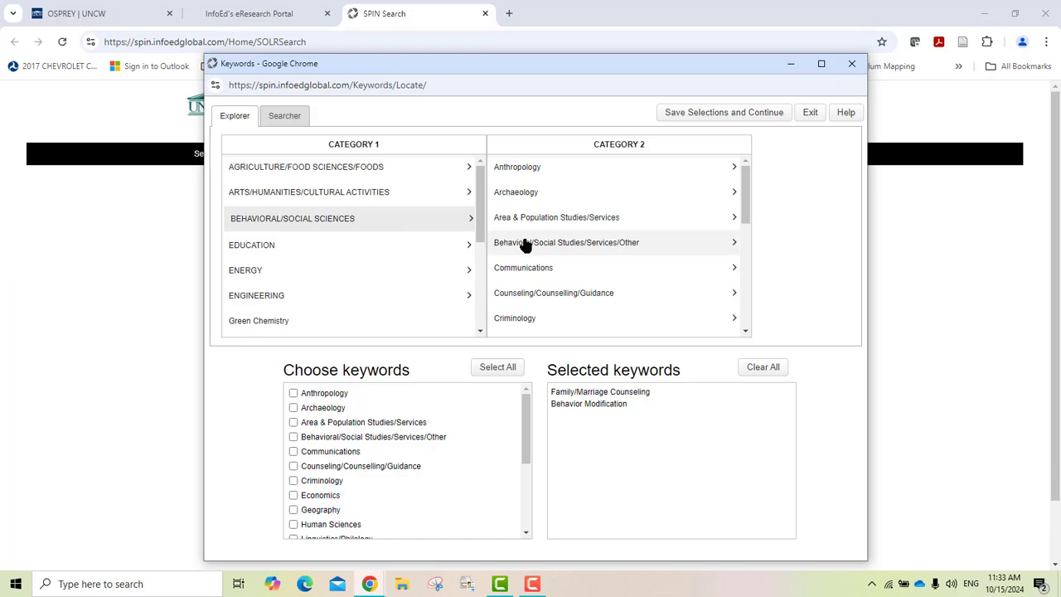
{"action": "left_click", "coordinate": [552, 295]}
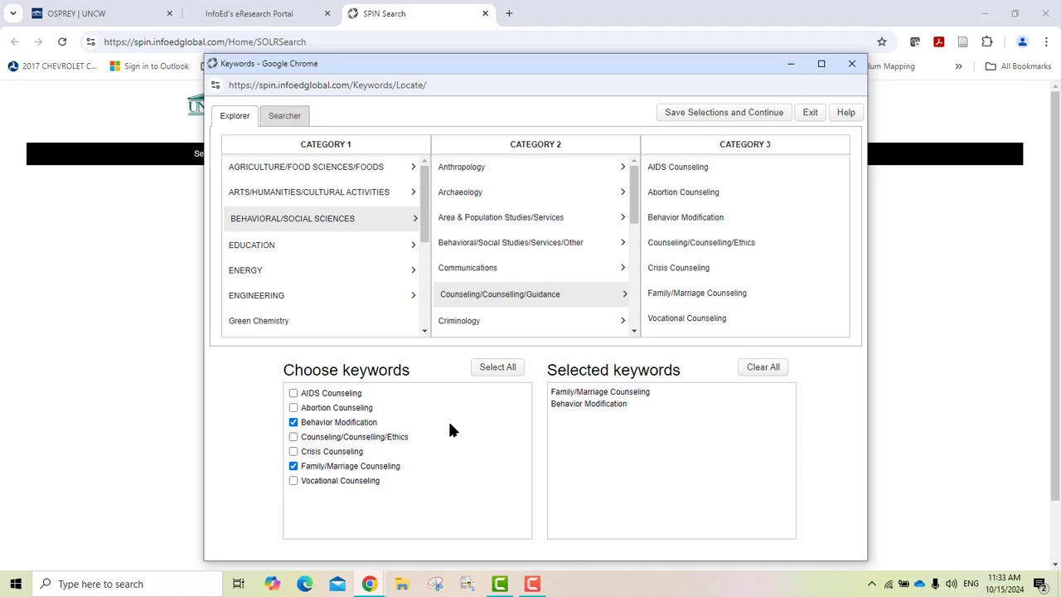
Save the Family/Marriage Counseling and Behavior Modification keyword selections and locate funding matching either keyword
{"action": "left_click", "coordinate": [689, 113]}
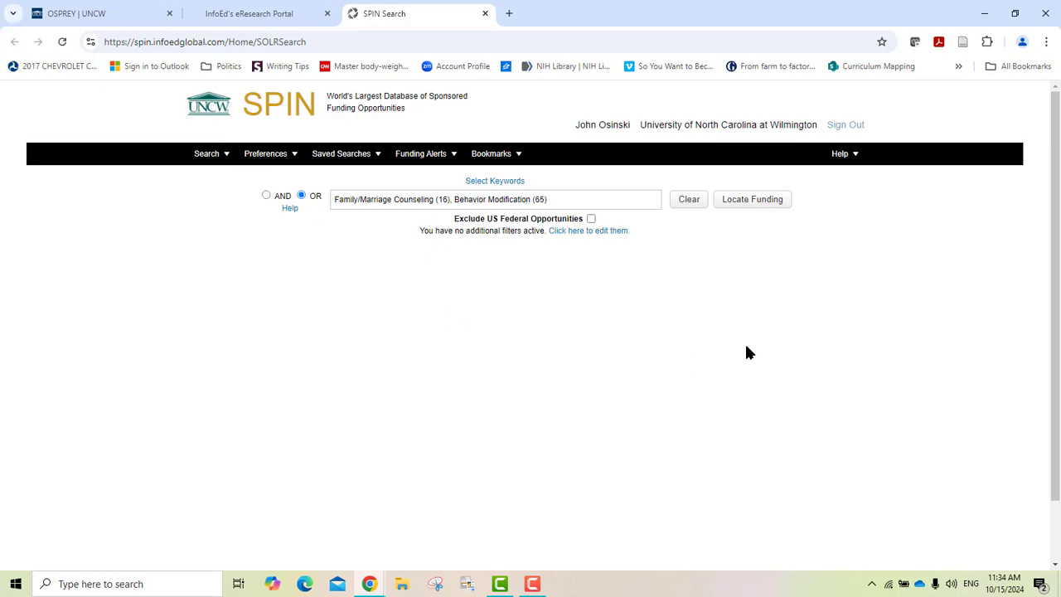
{"action": "left_click", "coordinate": [731, 203]}
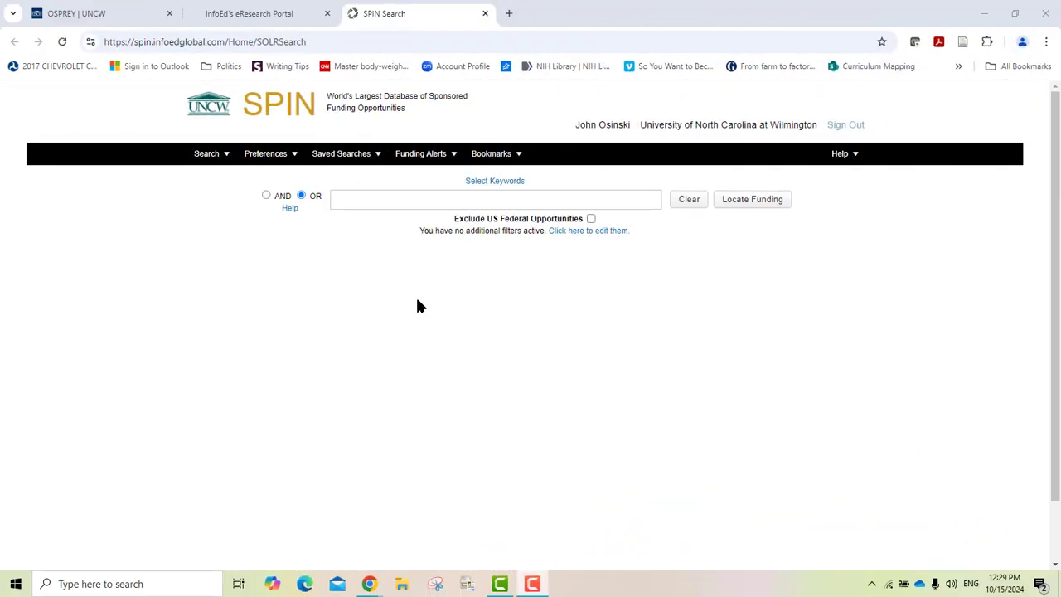
Open keyword selection for a new keyword search, search the keywords for "drugs", and list the matching subset
{"action": "left_click", "coordinate": [207, 155]}
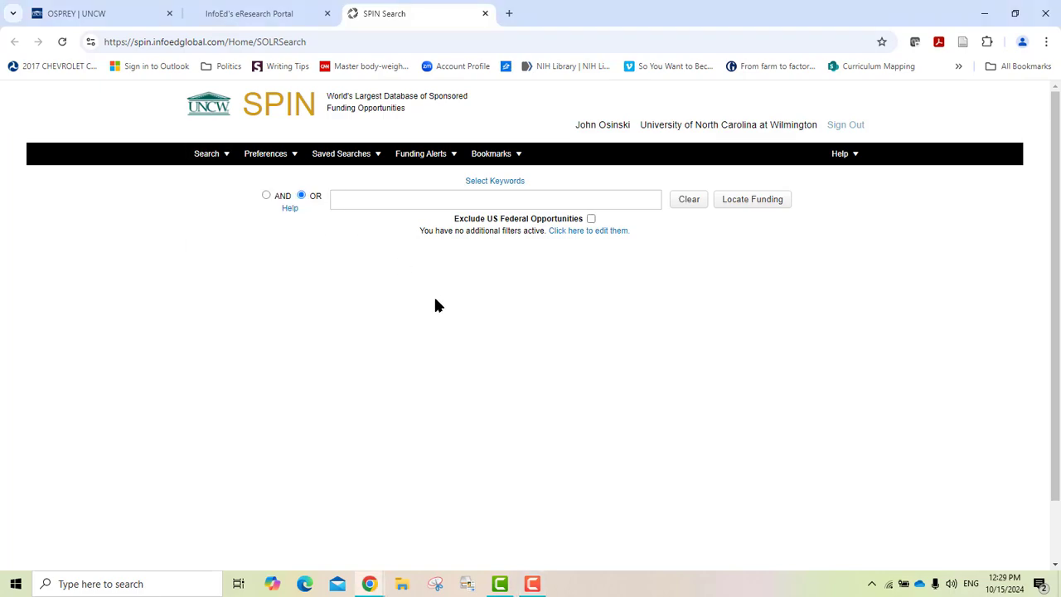
{"action": "left_click", "coordinate": [481, 184]}
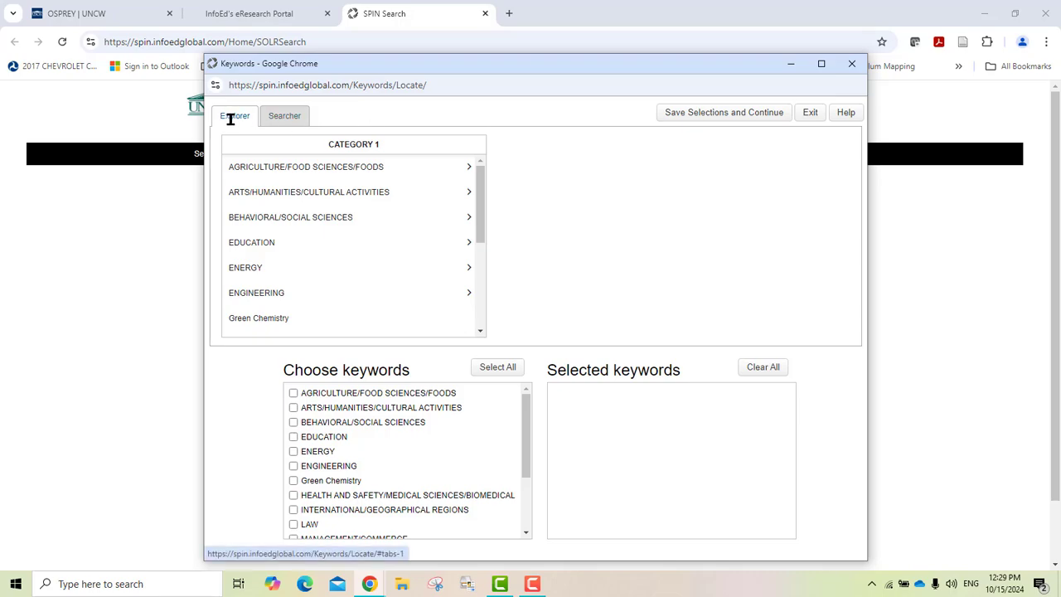
{"action": "left_click", "coordinate": [283, 120]}
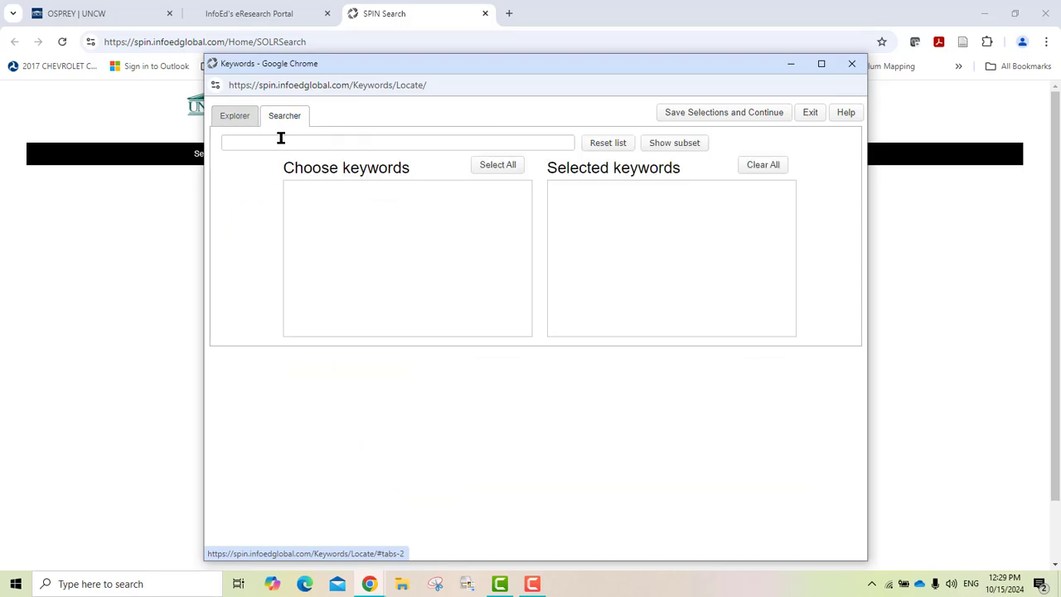
{"action": "left_click", "coordinate": [281, 140]}
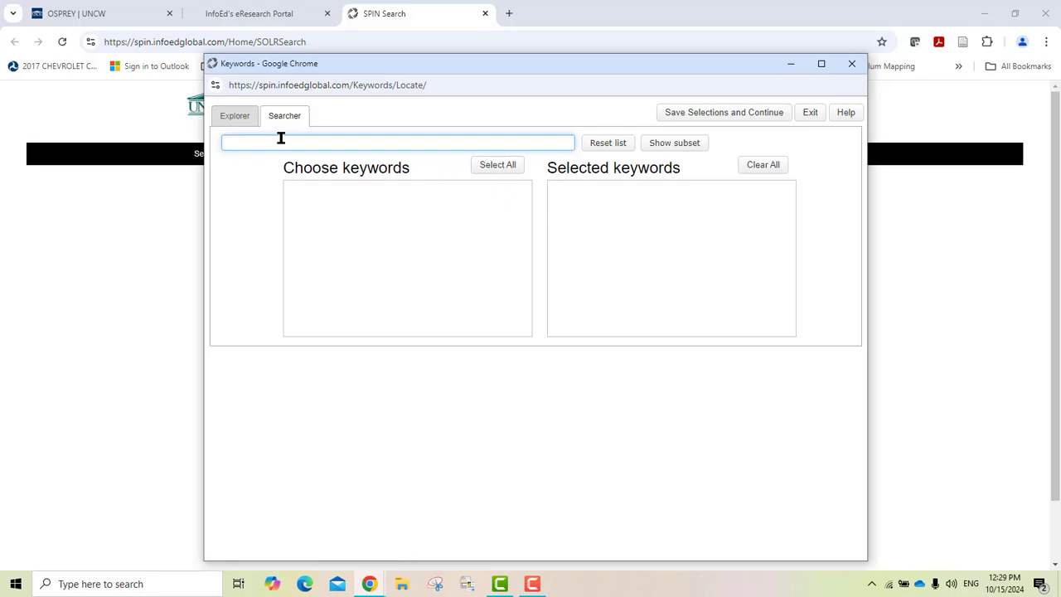
{"action": "type", "text": "drugs"}
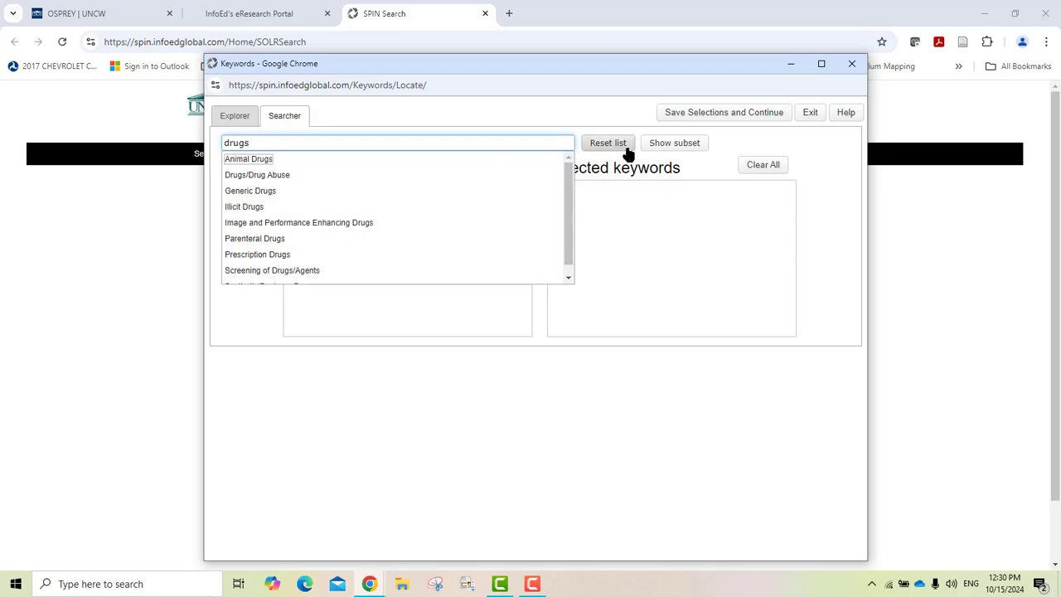
{"action": "left_click", "coordinate": [652, 147]}
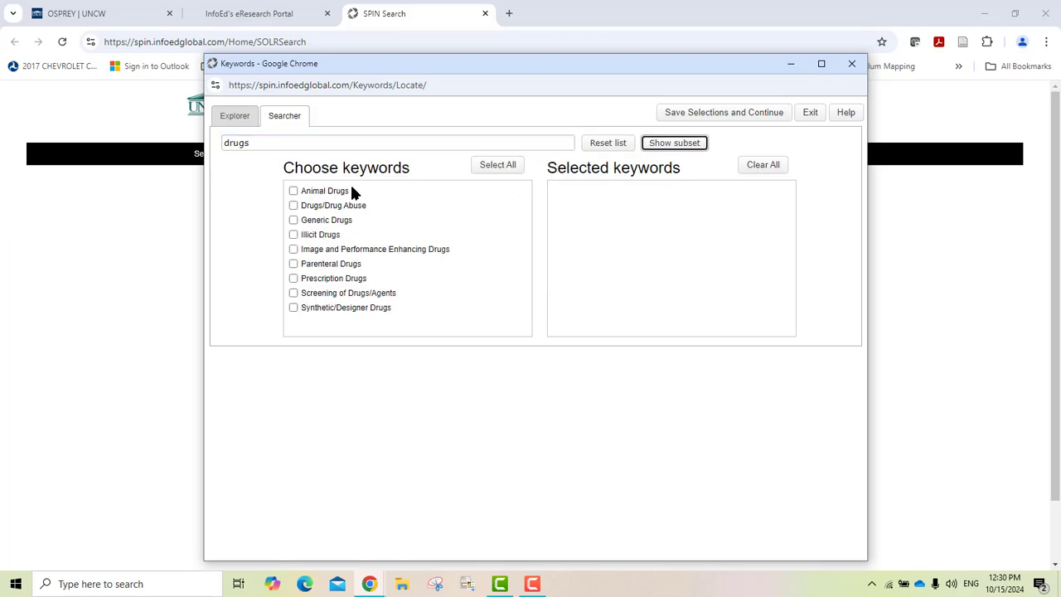
Select Drugs/Drug Abuse, Illicit Drugs, and Image and Performance Enhancing Drugs, then save the selections and locate funding for them
{"action": "left_click", "coordinate": [289, 204]}
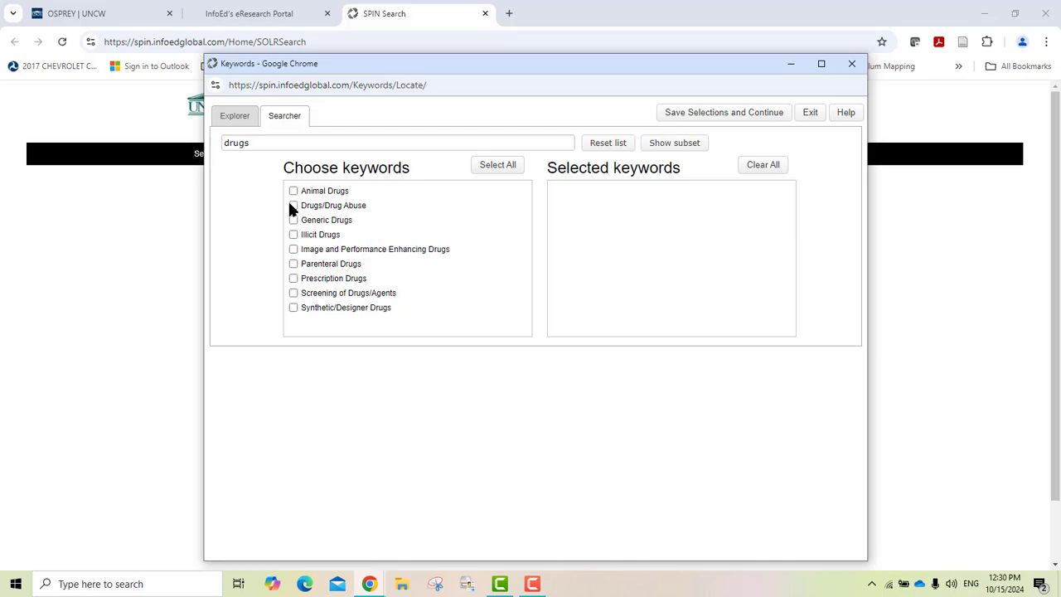
{"action": "left_click", "coordinate": [293, 235]}
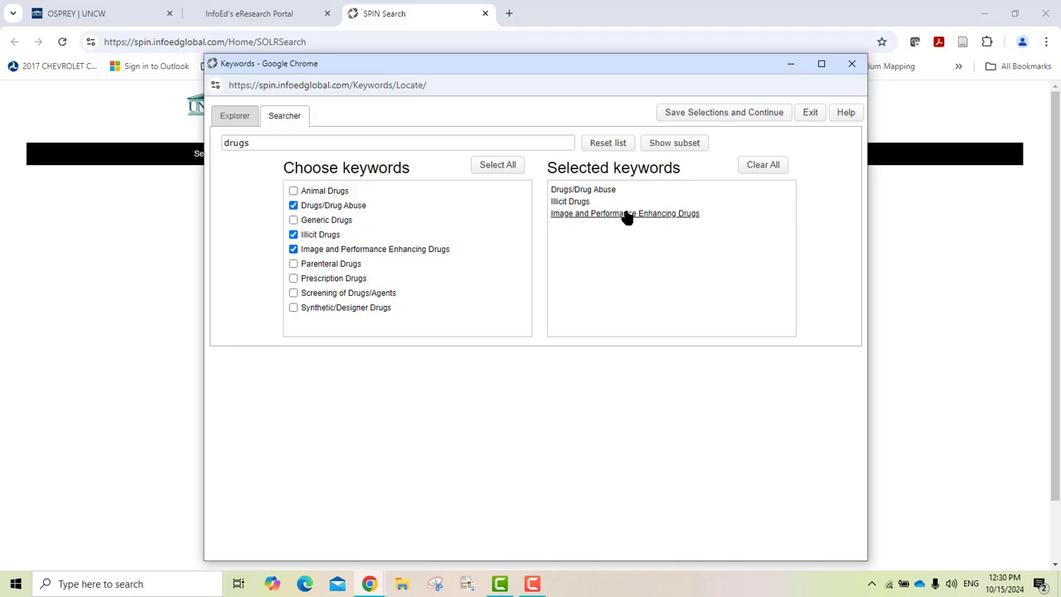
{"action": "left_click", "coordinate": [686, 116]}
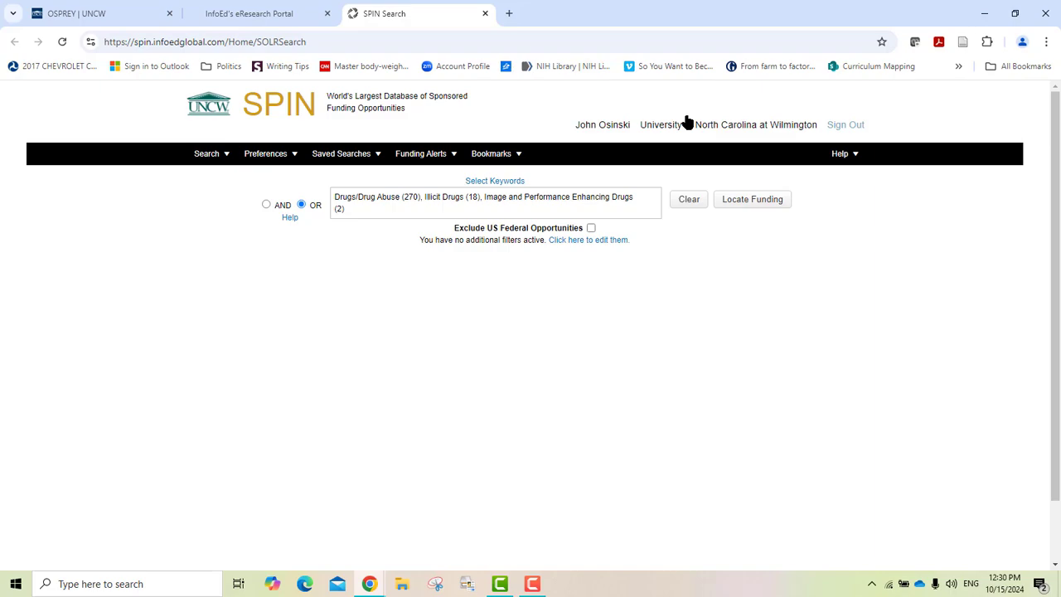
{"action": "left_click", "coordinate": [733, 200]}
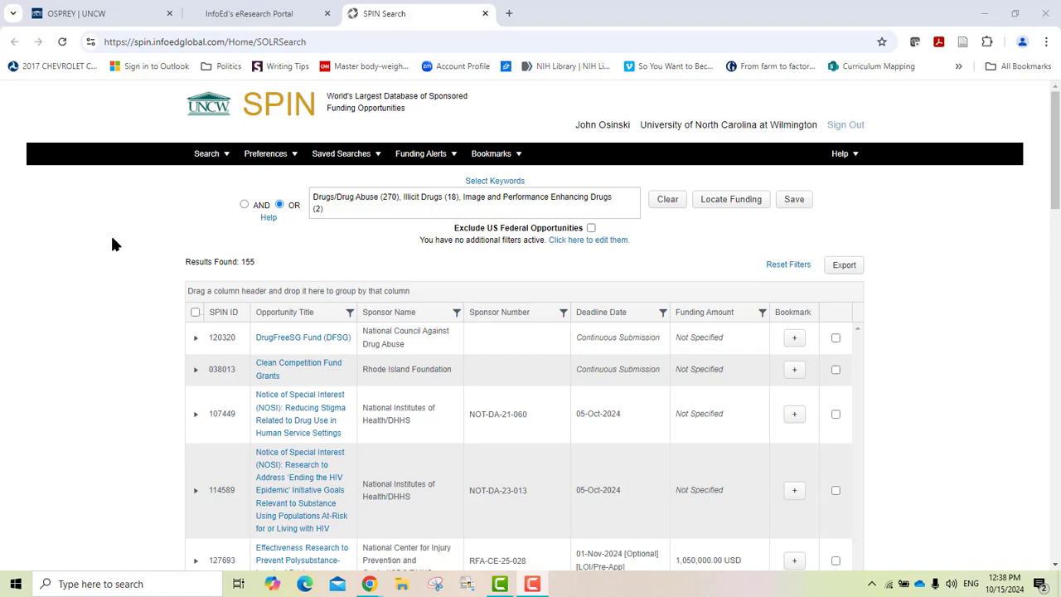
Switch to Advanced Search, accept discarding the current search, and set the Full Program Contains criterion to "biology -botany"
{"action": "left_click", "coordinate": [201, 154]}
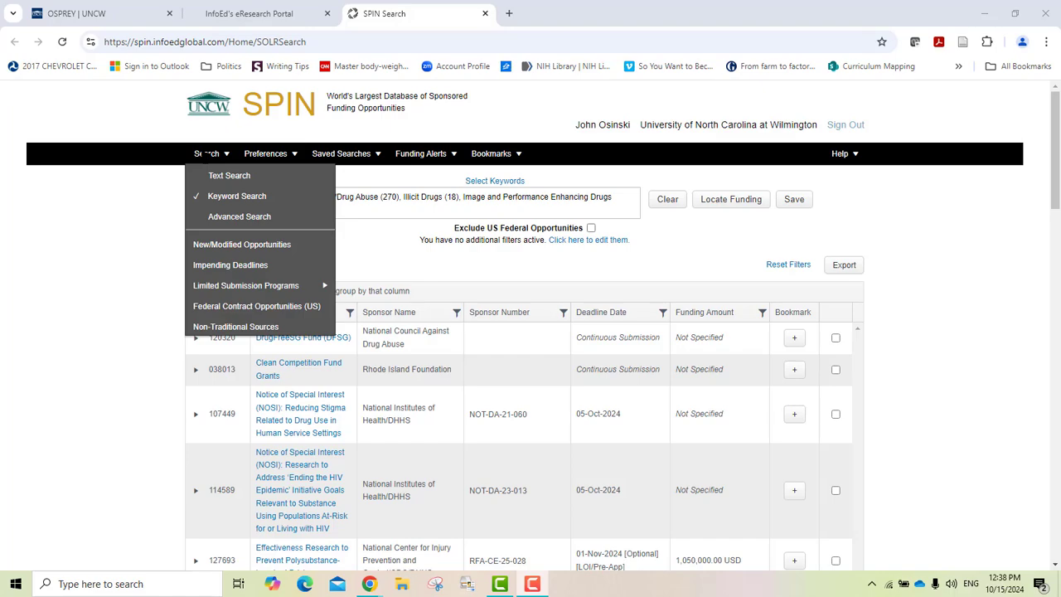
{"action": "left_click", "coordinate": [226, 218]}
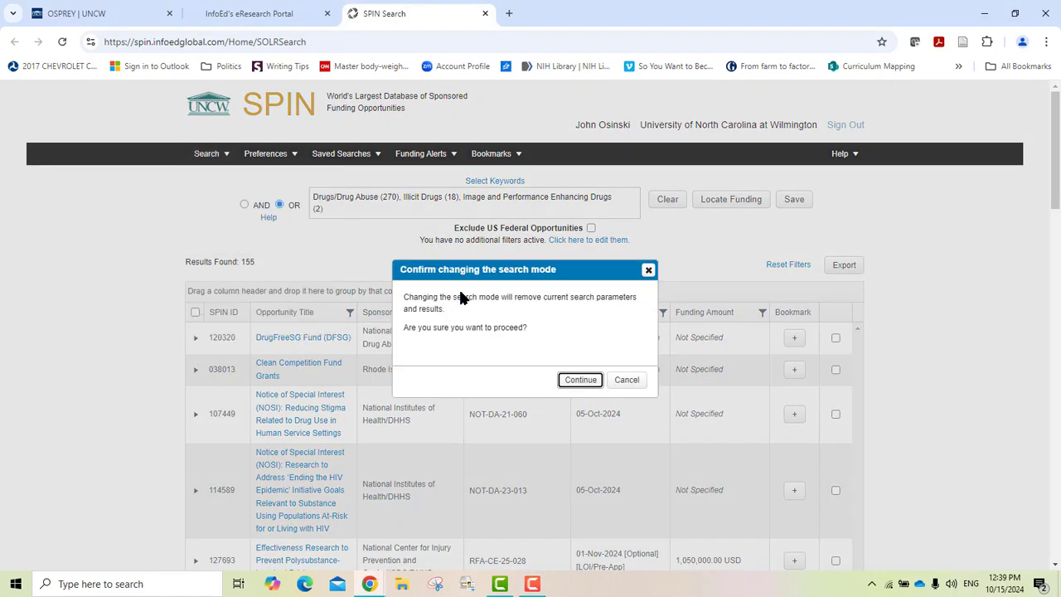
{"action": "left_click", "coordinate": [579, 380]}
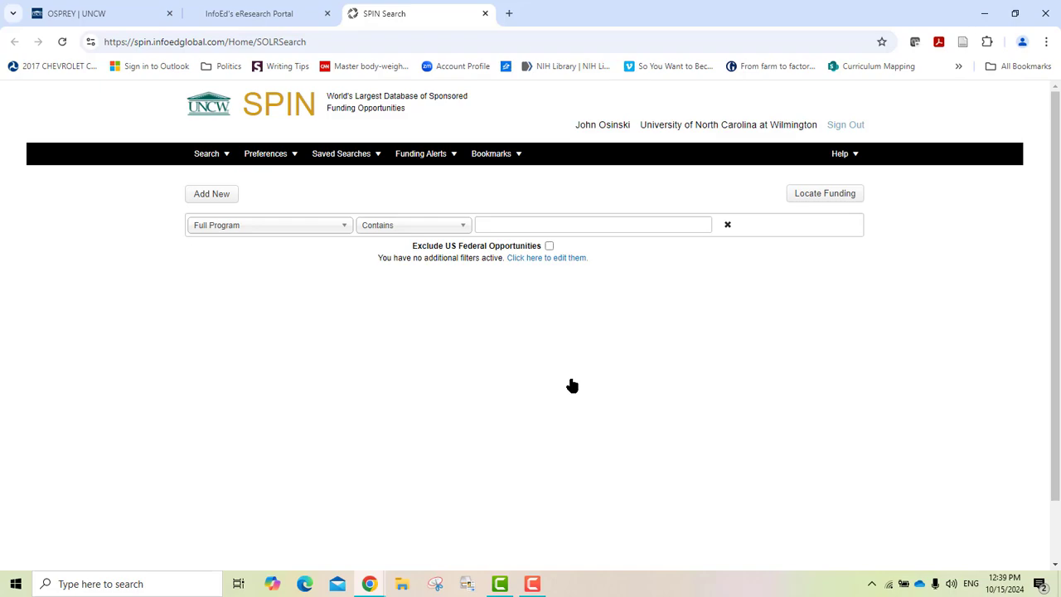
{"action": "left_click", "coordinate": [553, 230]}
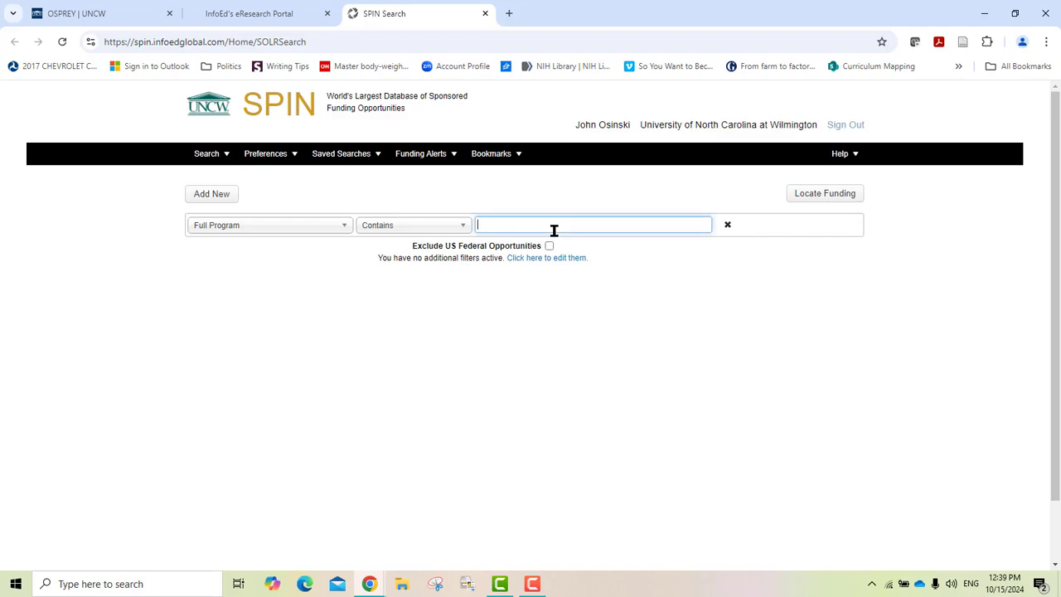
{"action": "type", "text": "biology -botany"}
Add a second search criterion with Eligibility set to Does Not Contain "student"
{"action": "left_click", "coordinate": [207, 196]}
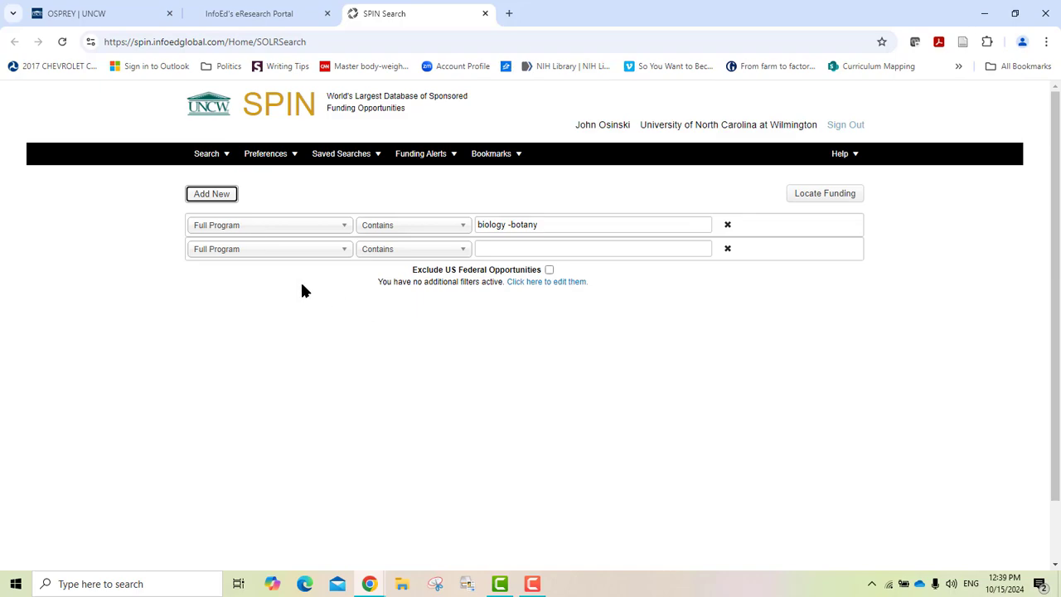
{"action": "left_click", "coordinate": [277, 254]}
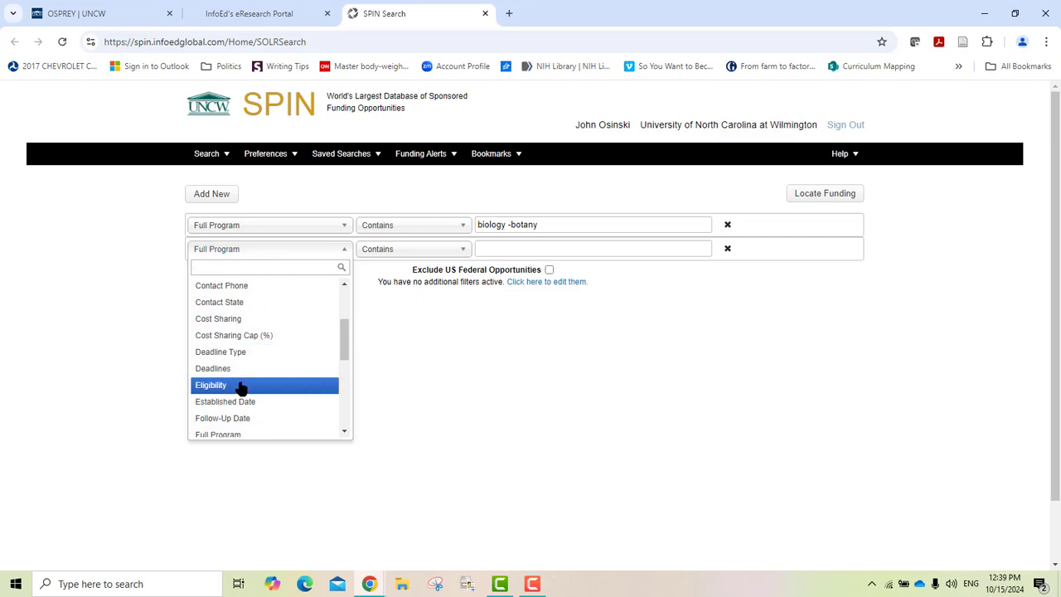
{"action": "left_click", "coordinate": [240, 387]}
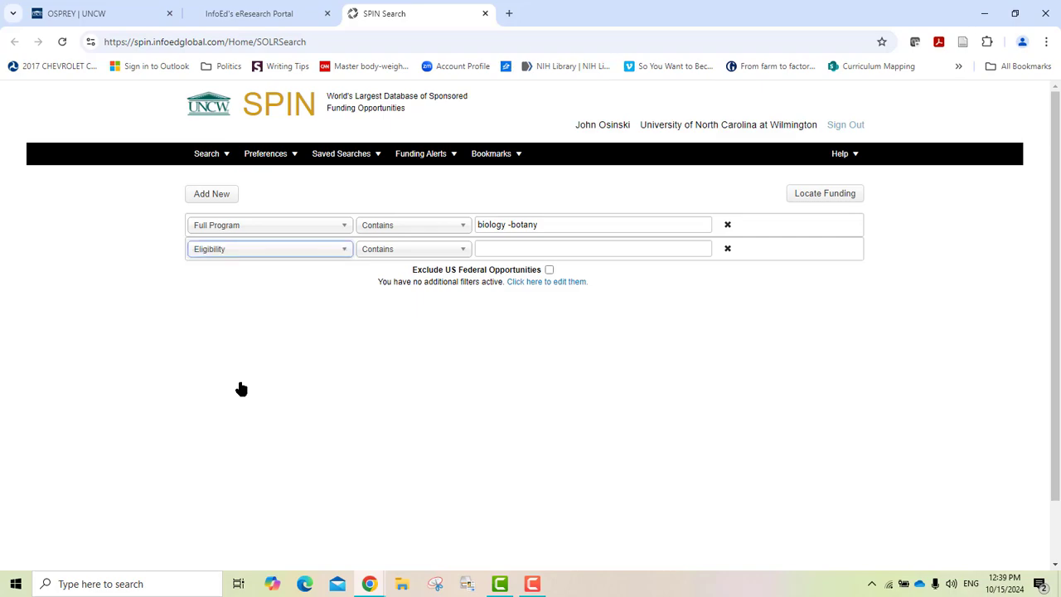
{"action": "left_click", "coordinate": [405, 255]}
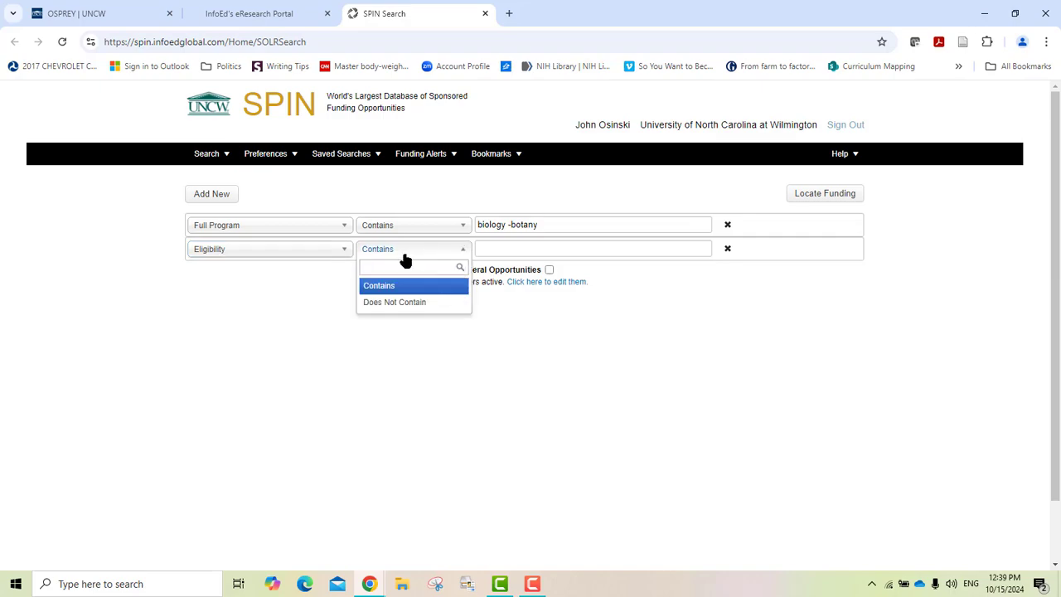
{"action": "left_click", "coordinate": [407, 303]}
{"action": "left_click", "coordinate": [490, 248]}
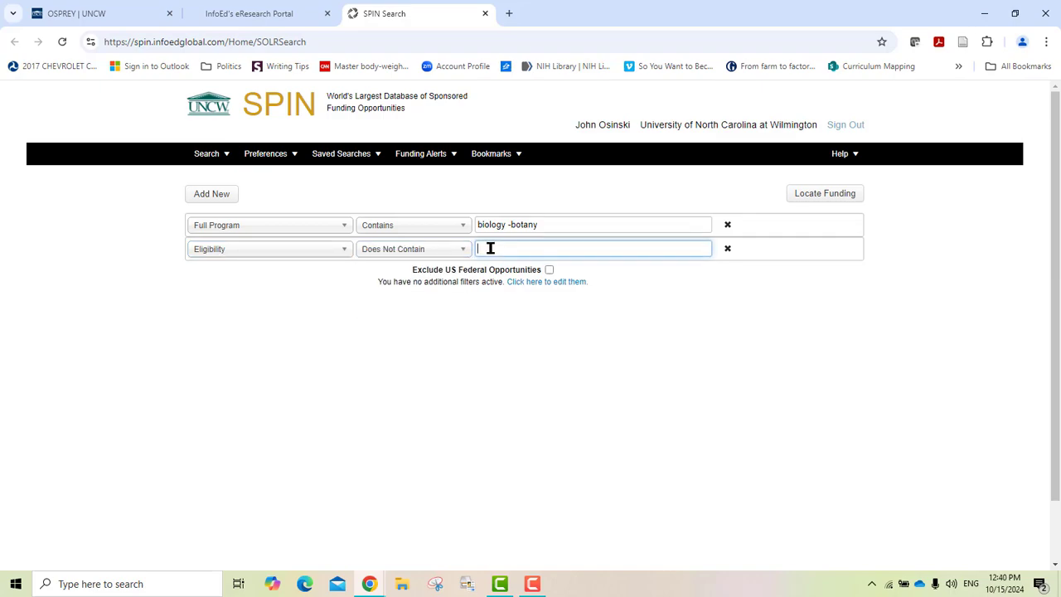
{"action": "type", "text": "student"}
Add a third search criterion with Sponsor Equal To National Institutes of Health/DHHS
{"action": "left_click", "coordinate": [213, 198]}
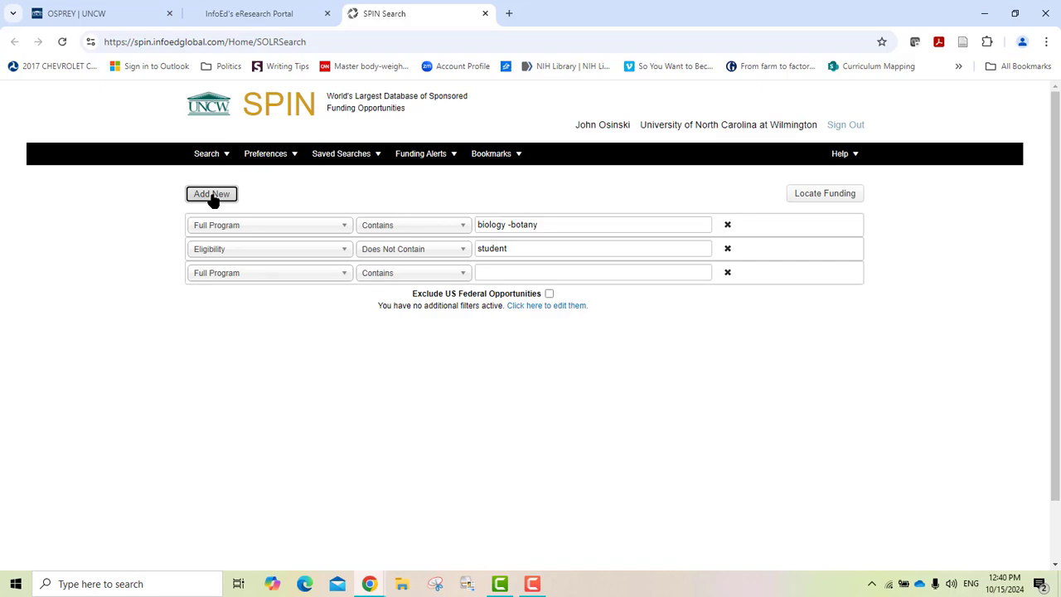
{"action": "left_click", "coordinate": [247, 275]}
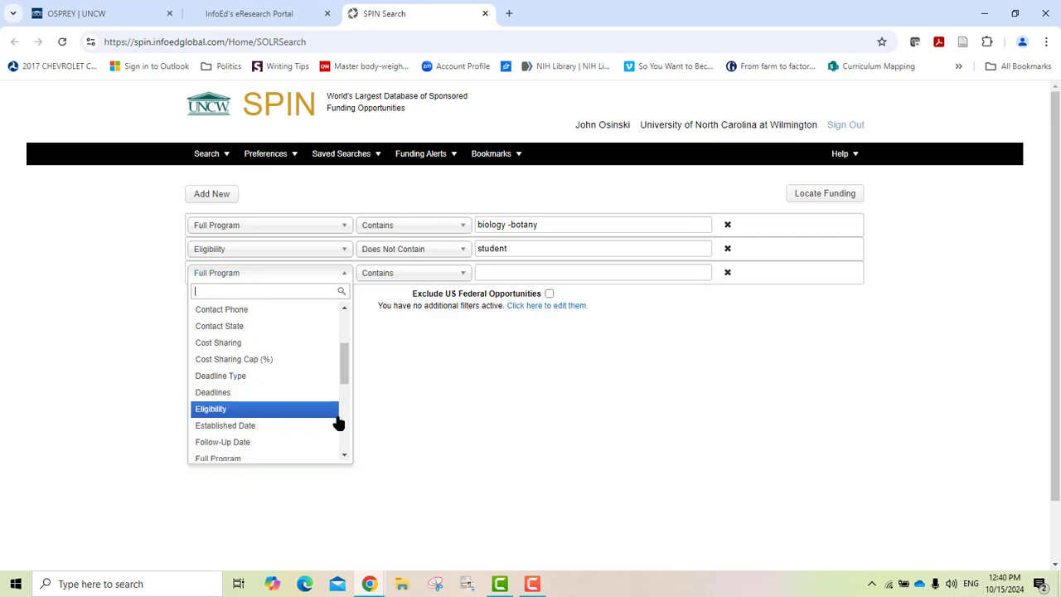
{"action": "scroll", "coordinate": [342, 426], "scroll_direction": "down", "scroll_amount": 3}
{"action": "scroll", "coordinate": [343, 427], "scroll_direction": "down", "scroll_amount": 3}
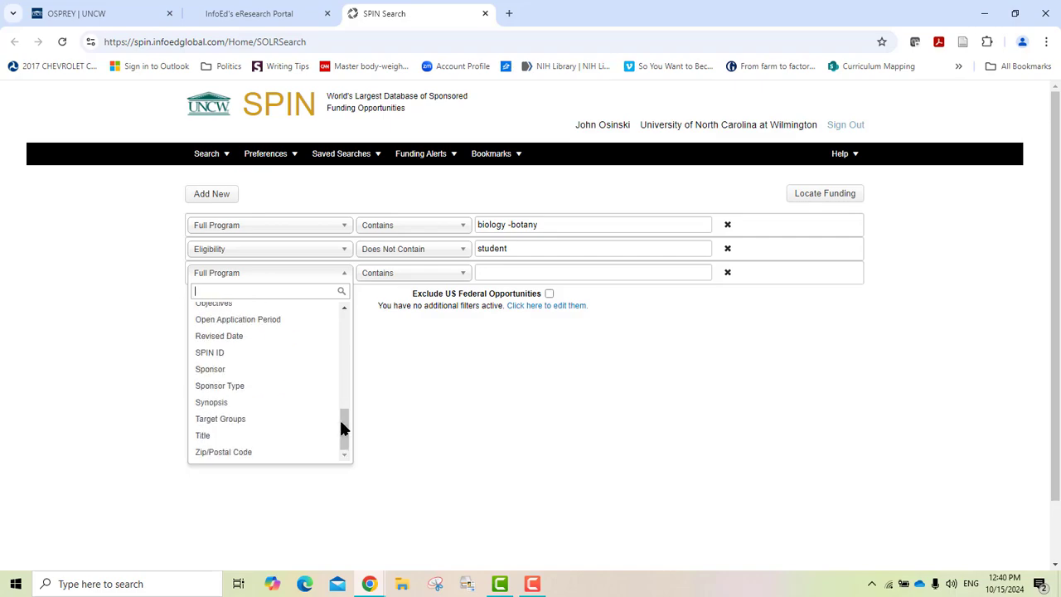
{"action": "left_click", "coordinate": [236, 371]}
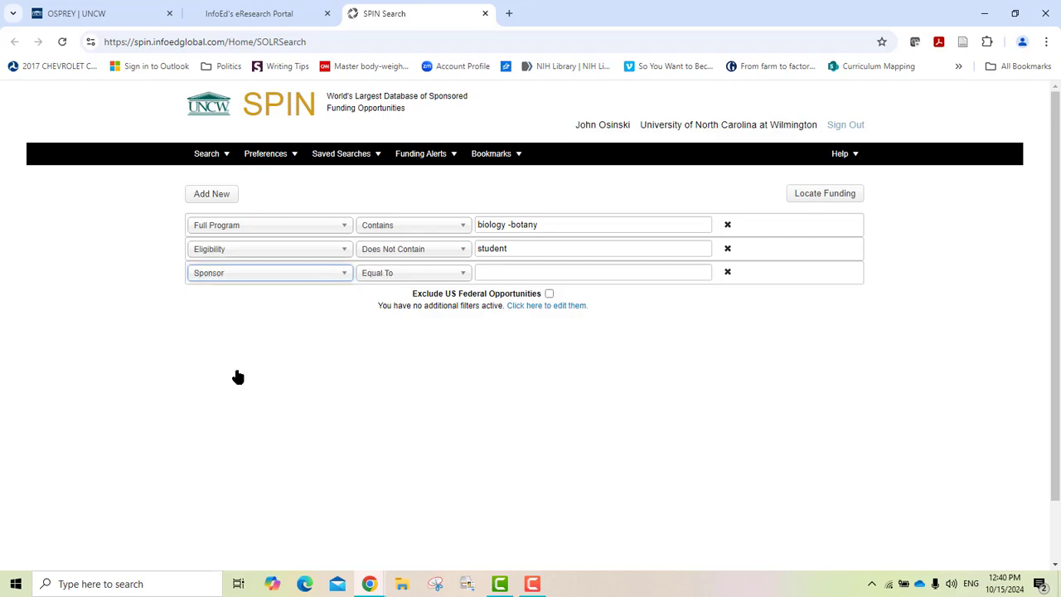
{"action": "left_click", "coordinate": [500, 274]}
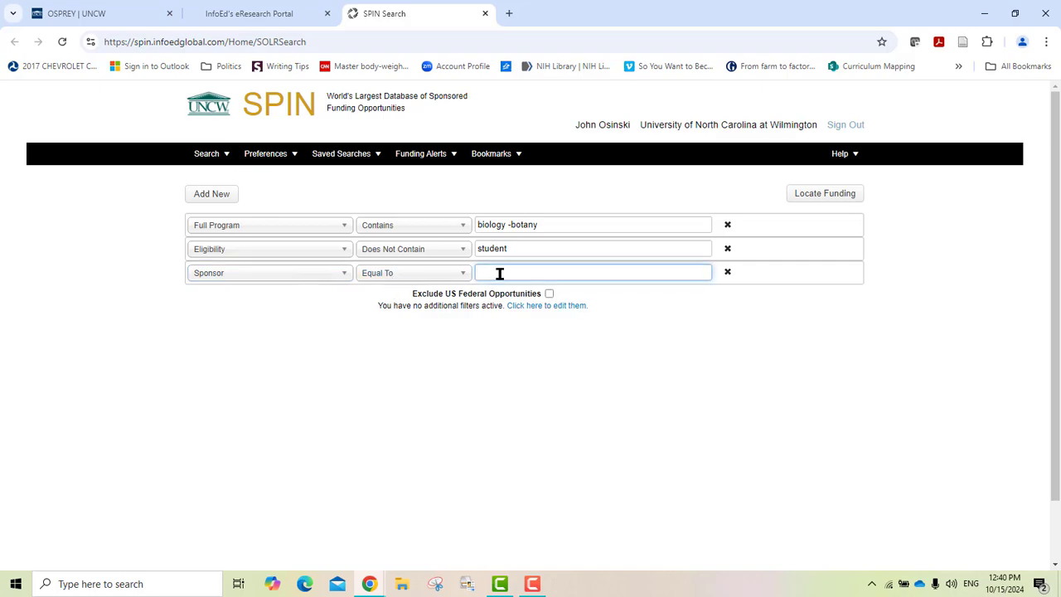
{"action": "type", "text": "national inst"}
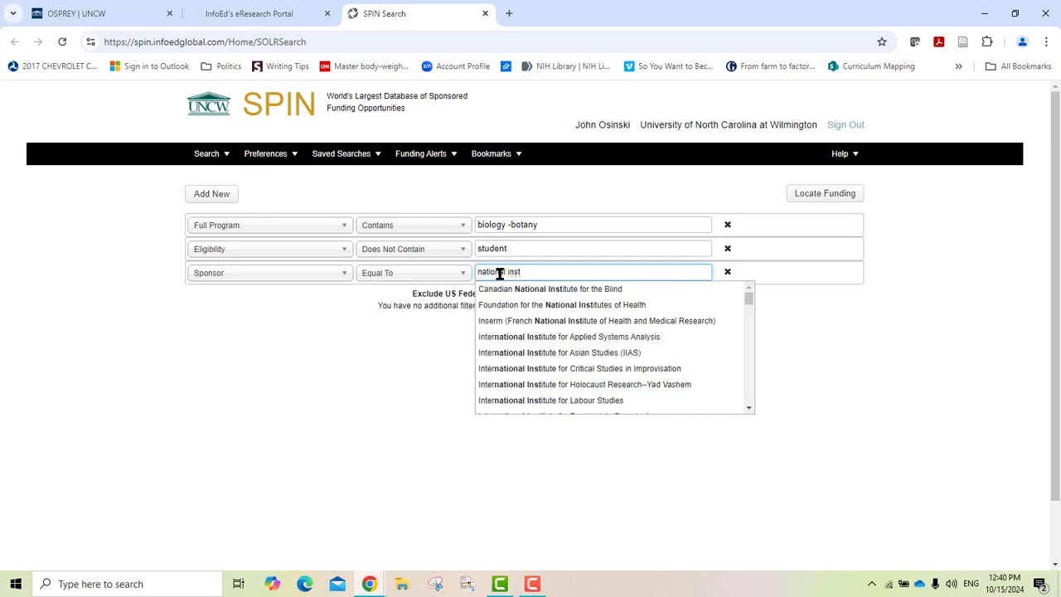
{"action": "type", "text": "itutes of hea"}
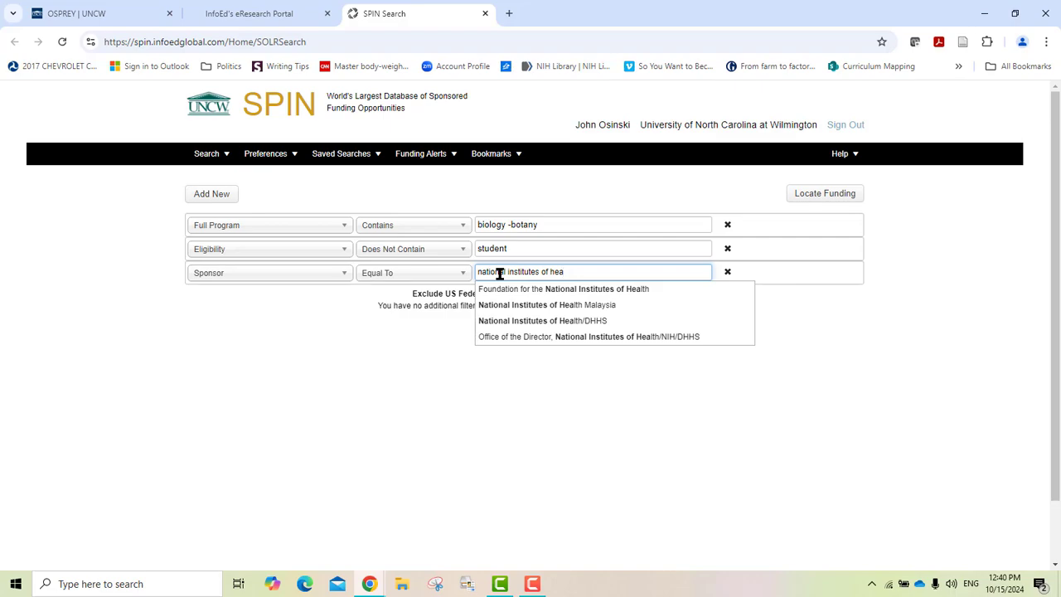
{"action": "left_click", "coordinate": [539, 321]}
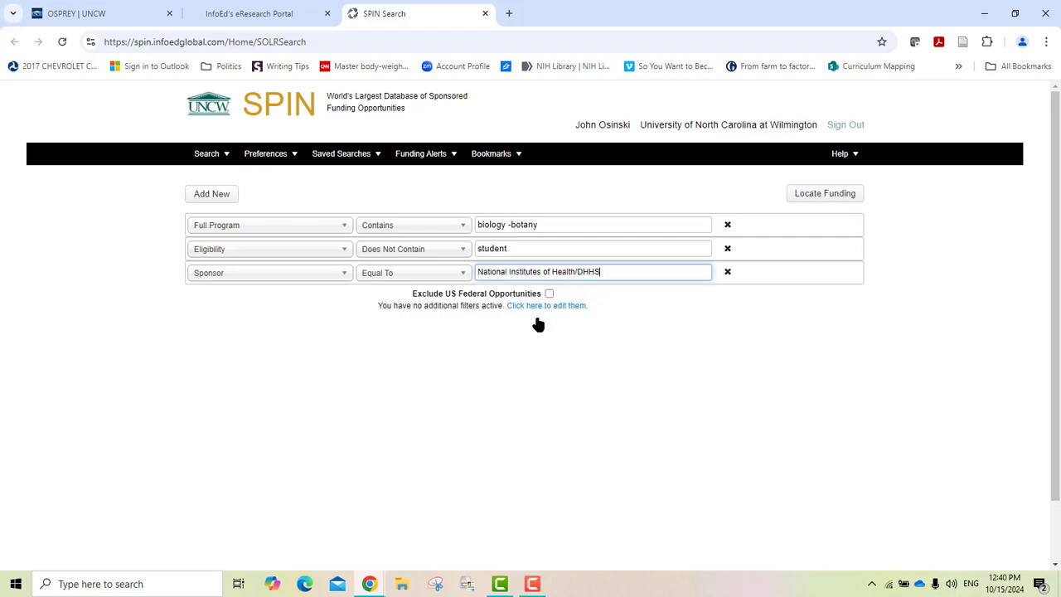
Add a fourth search criterion with Sponsor Equal To National Science Foundation, then locate funding for all the criteria
{"action": "left_click", "coordinate": [218, 199]}
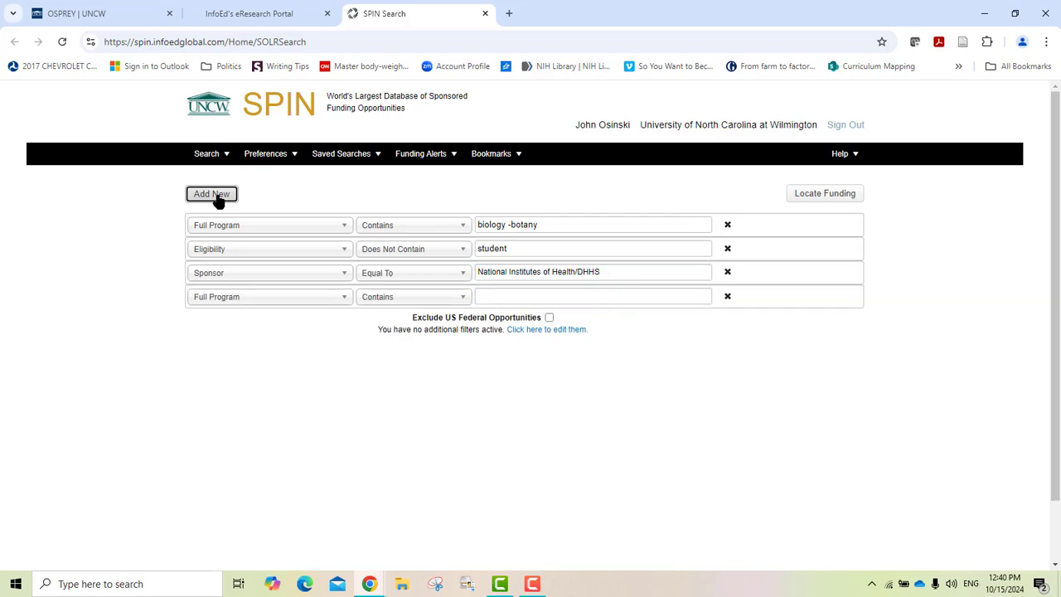
{"action": "left_click", "coordinate": [236, 298]}
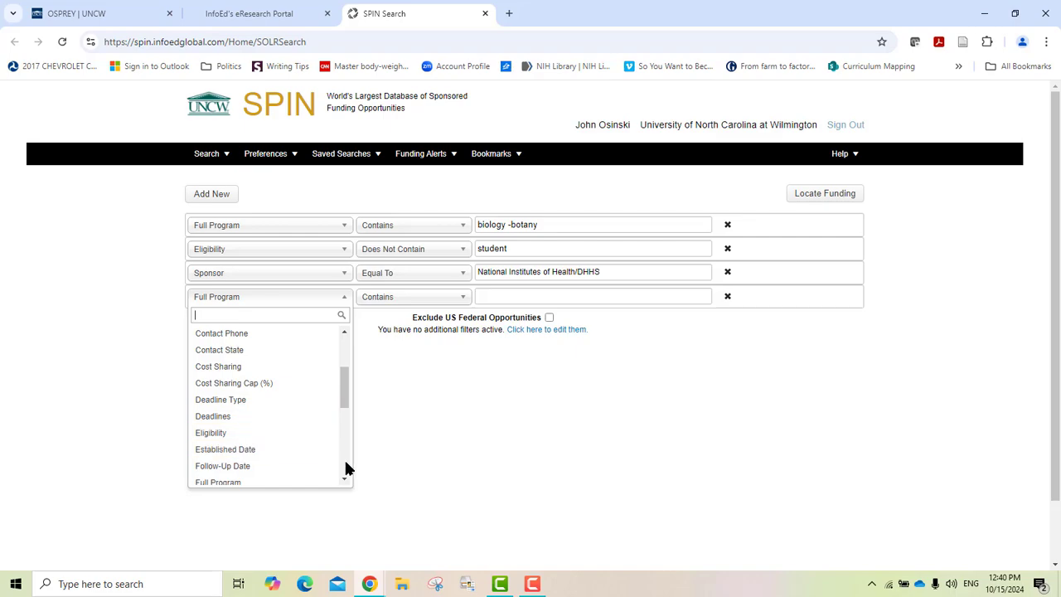
{"action": "left_click", "coordinate": [344, 462]}
{"action": "left_click", "coordinate": [344, 463]}
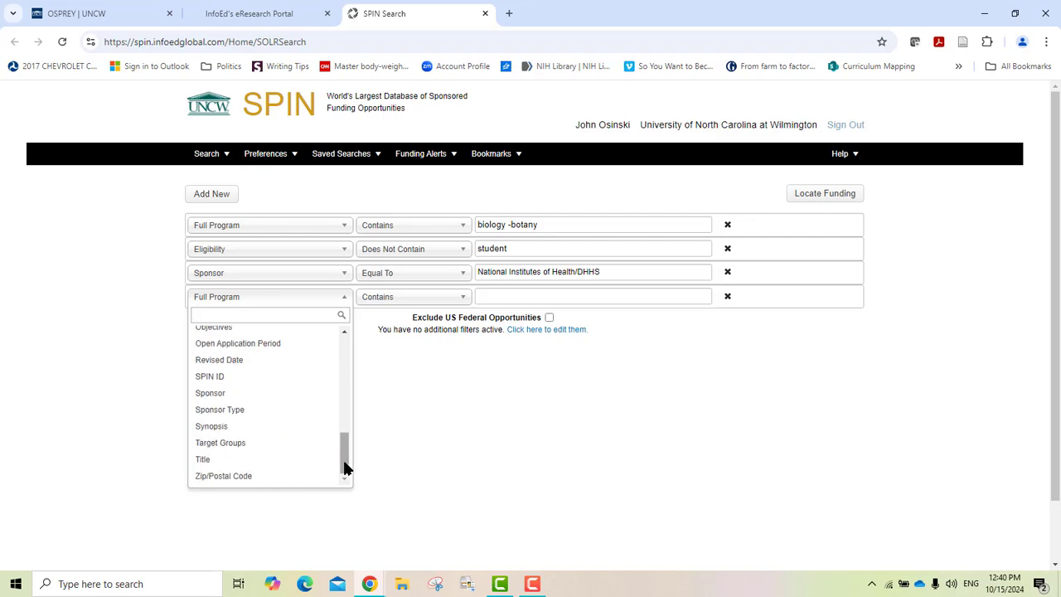
{"action": "left_click", "coordinate": [243, 394]}
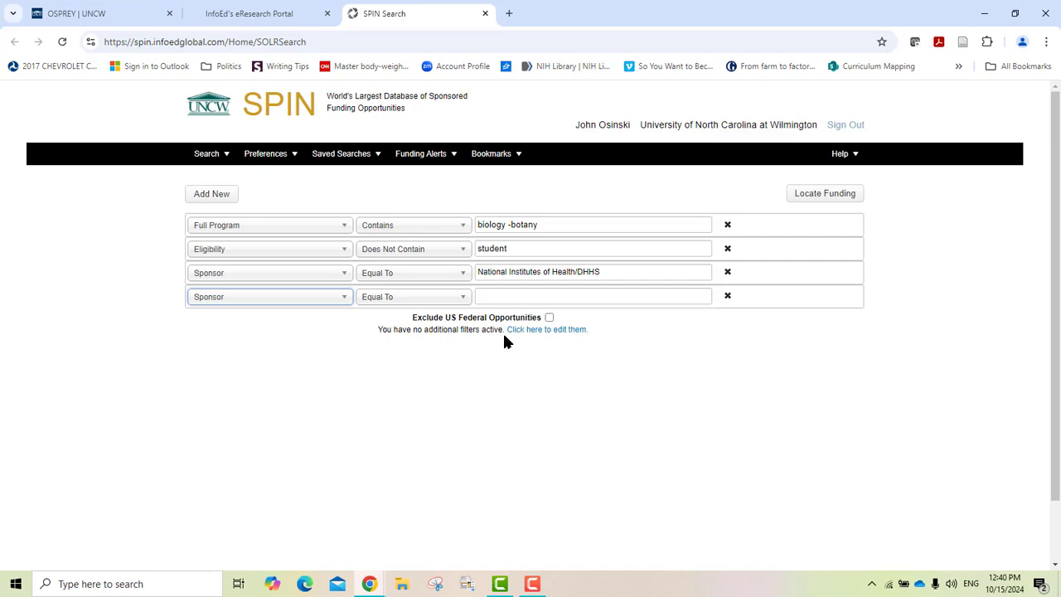
{"action": "left_click", "coordinate": [523, 297]}
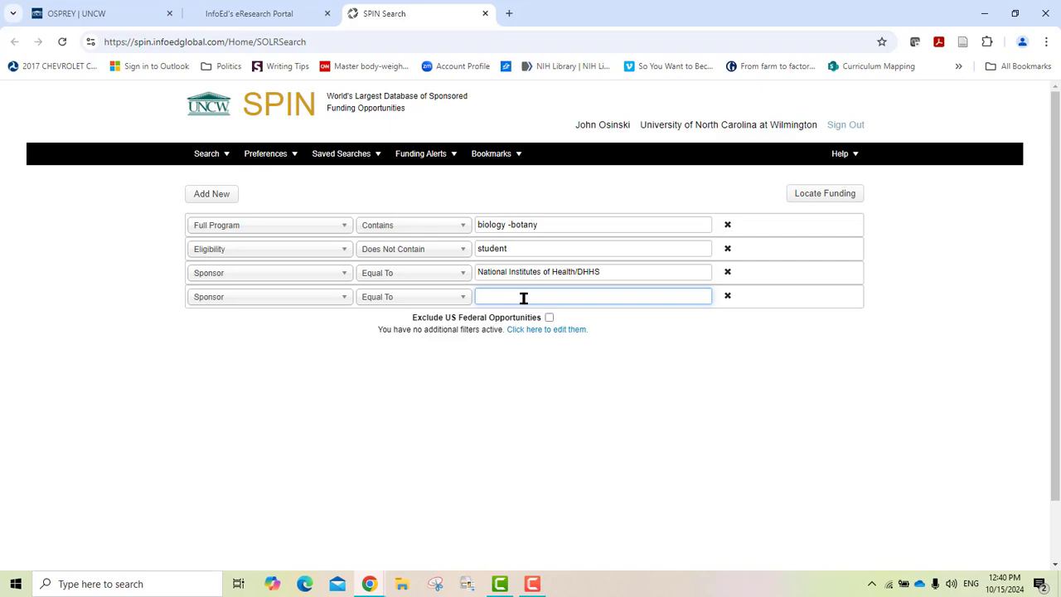
{"action": "type", "text": "national scie"}
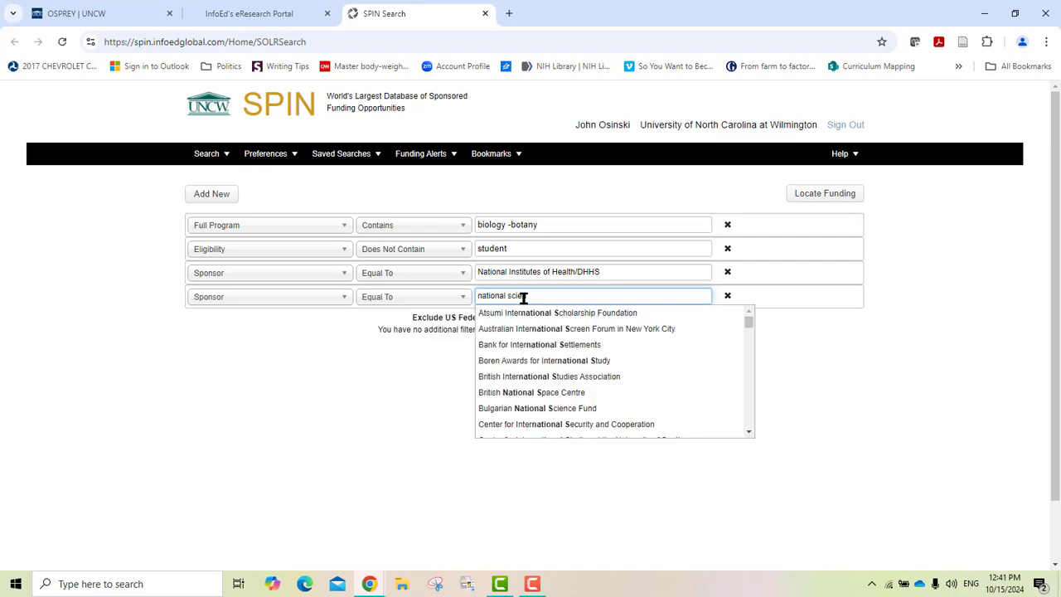
{"action": "type", "text": "n"}
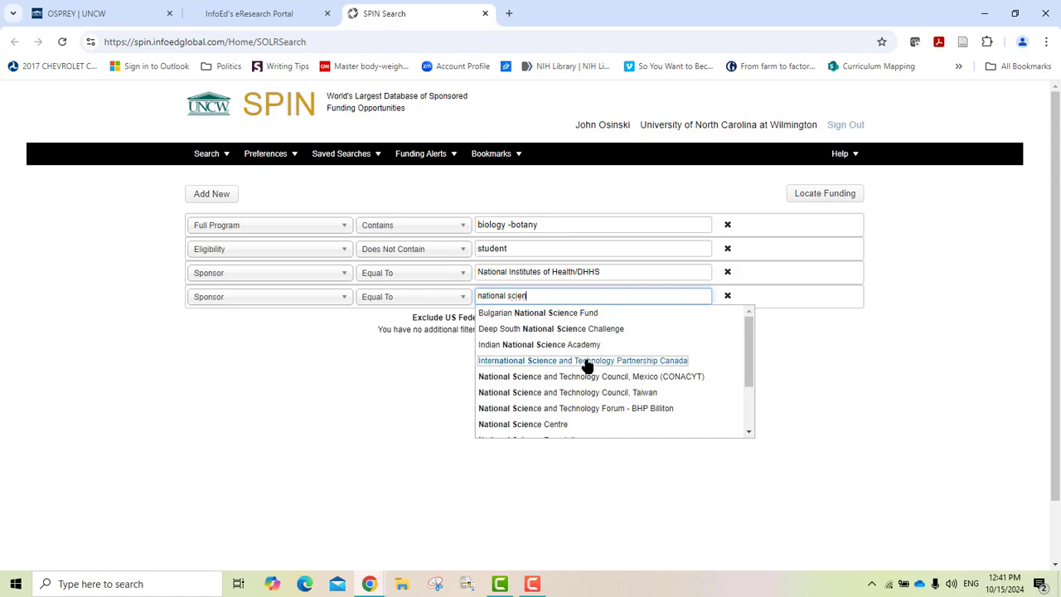
{"action": "type", "text": "ce foun"}
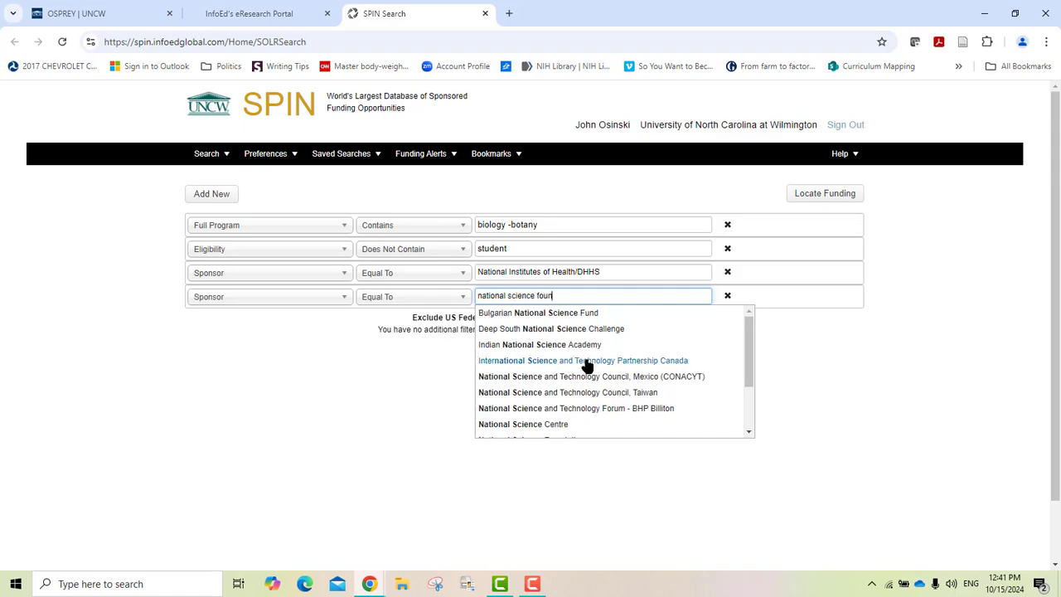
{"action": "type", "text": "dation"}
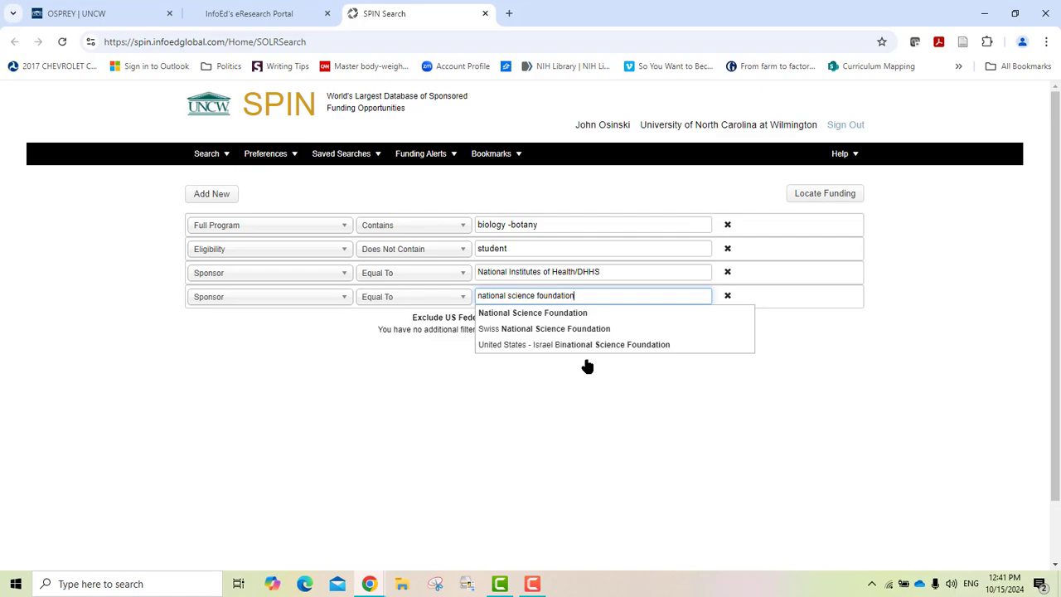
{"action": "left_click", "coordinate": [535, 313]}
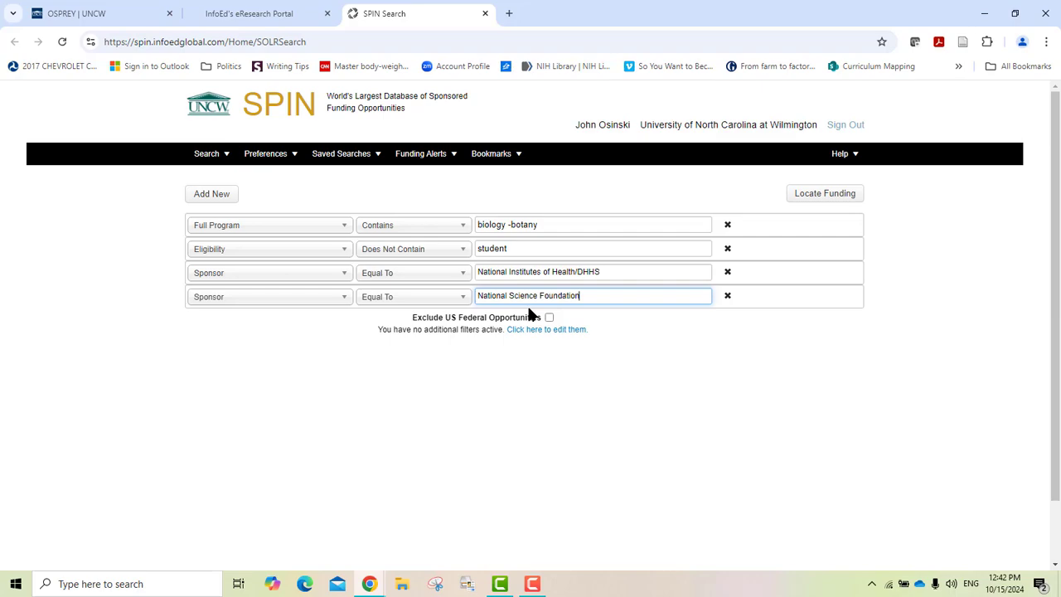
{"action": "left_click", "coordinate": [811, 197]}
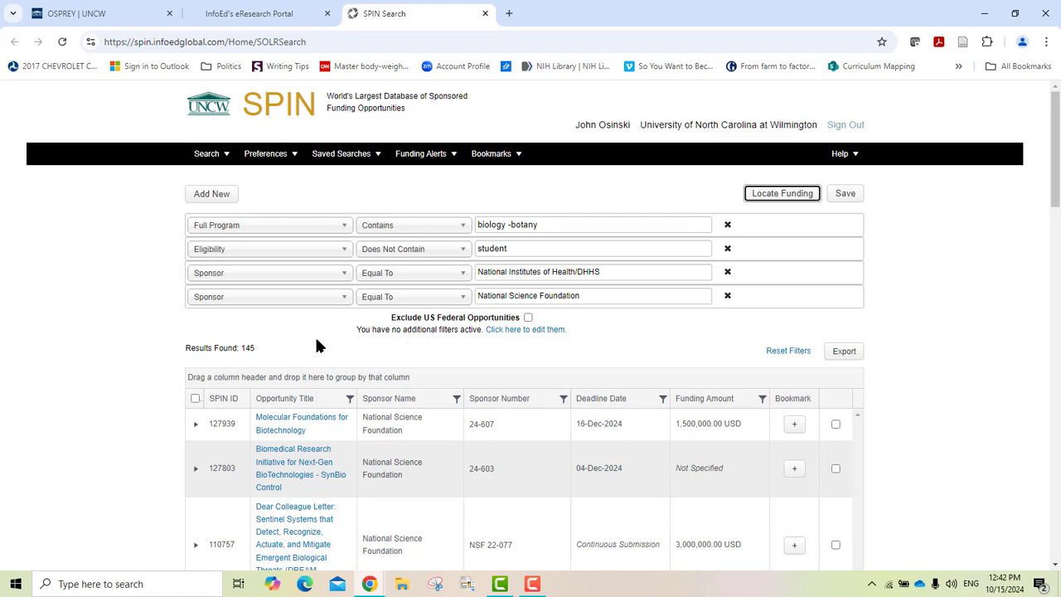
Open New/Modified Opportunities, continuing without saving the current search
{"action": "mouse_move", "coordinate": [197, 159]}
{"action": "left_click", "coordinate": [197, 154]}
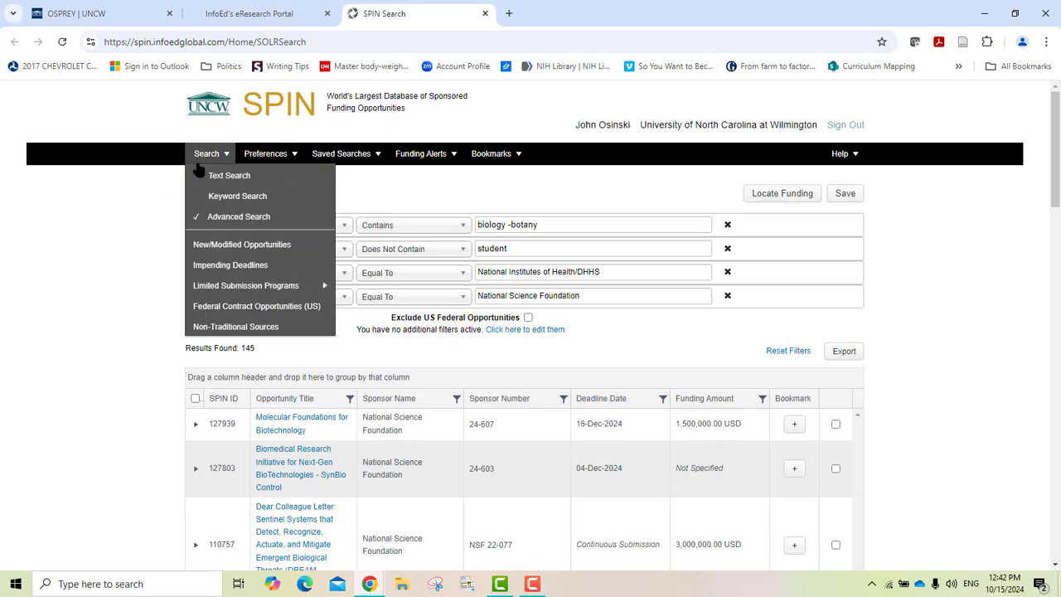
{"action": "left_click", "coordinate": [214, 245]}
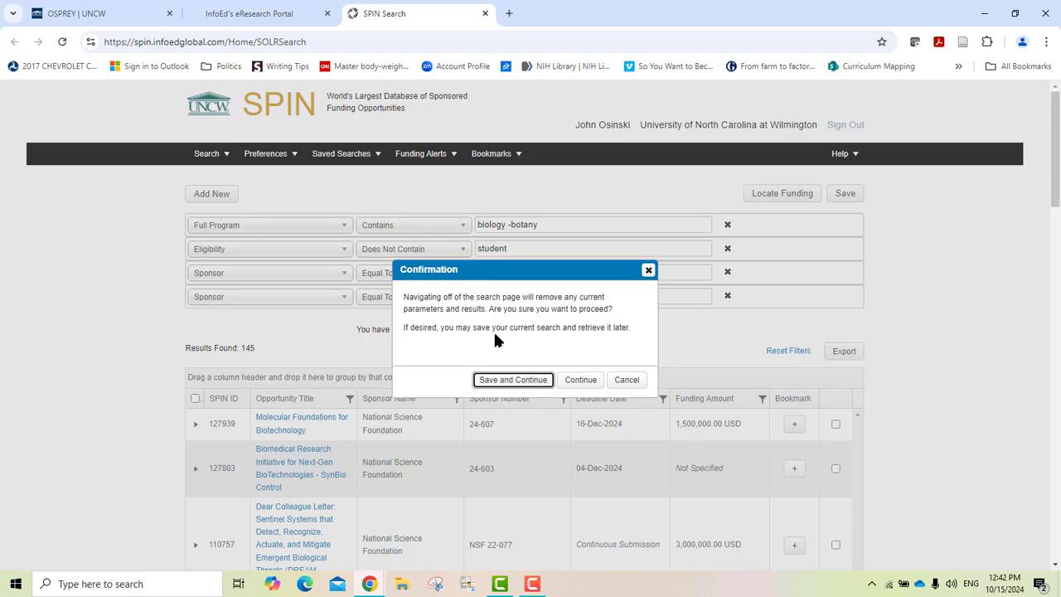
{"action": "left_click", "coordinate": [571, 380]}
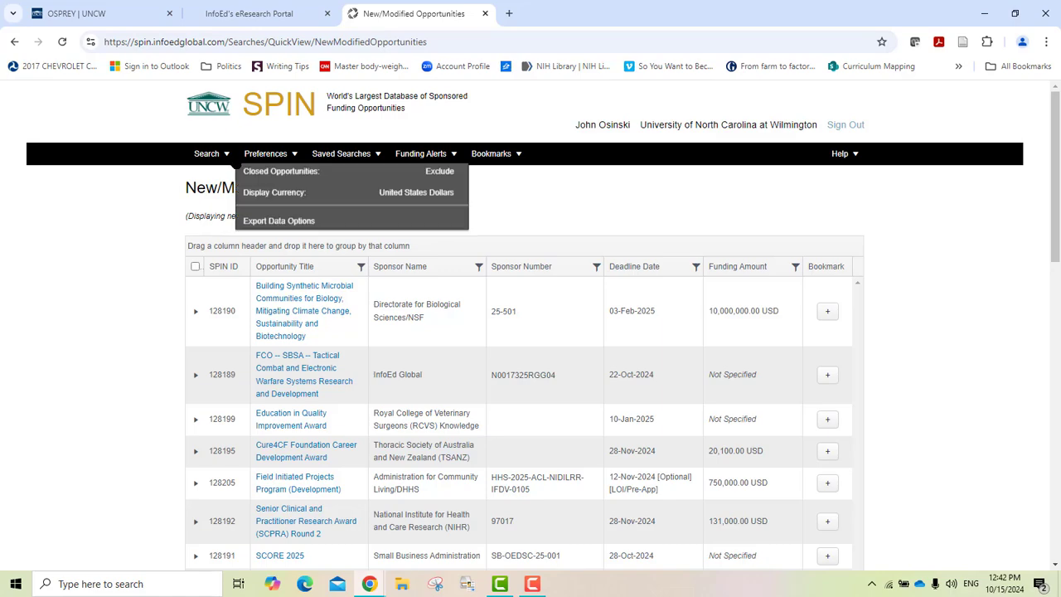
Open the Applicant Location preference filter and look over the Applicant Type and Project Type filters before returning to Applicant Location
{"action": "mouse_move", "coordinate": [219, 159]}
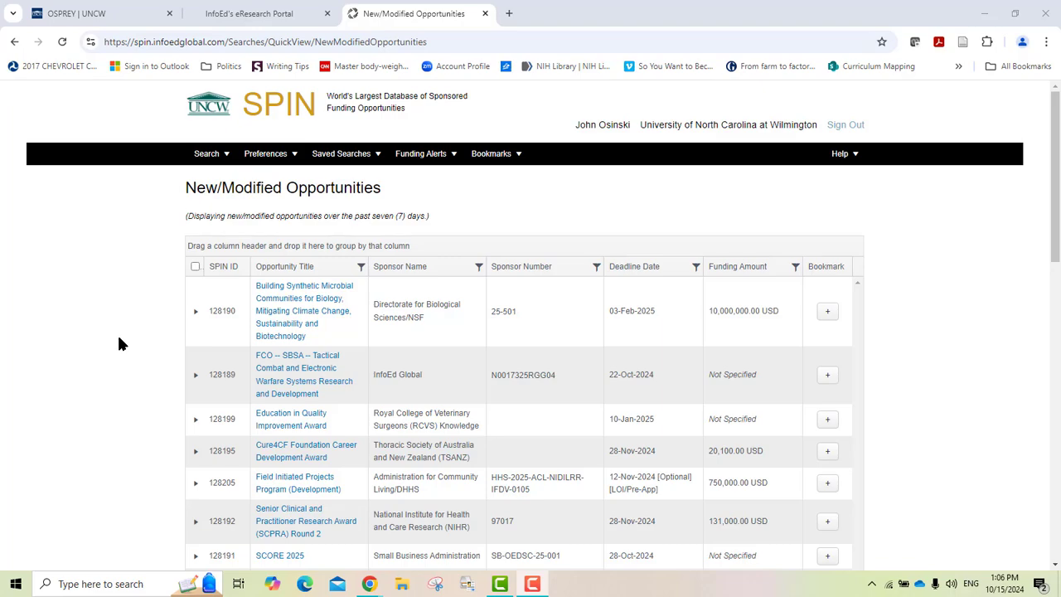
{"action": "mouse_move", "coordinate": [267, 166]}
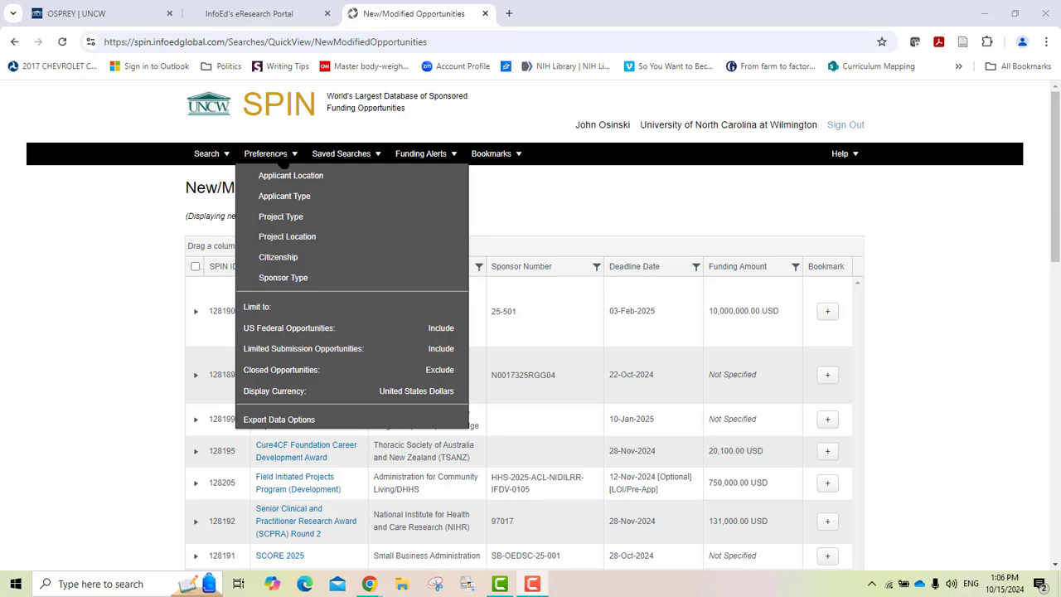
{"action": "left_click", "coordinate": [280, 179]}
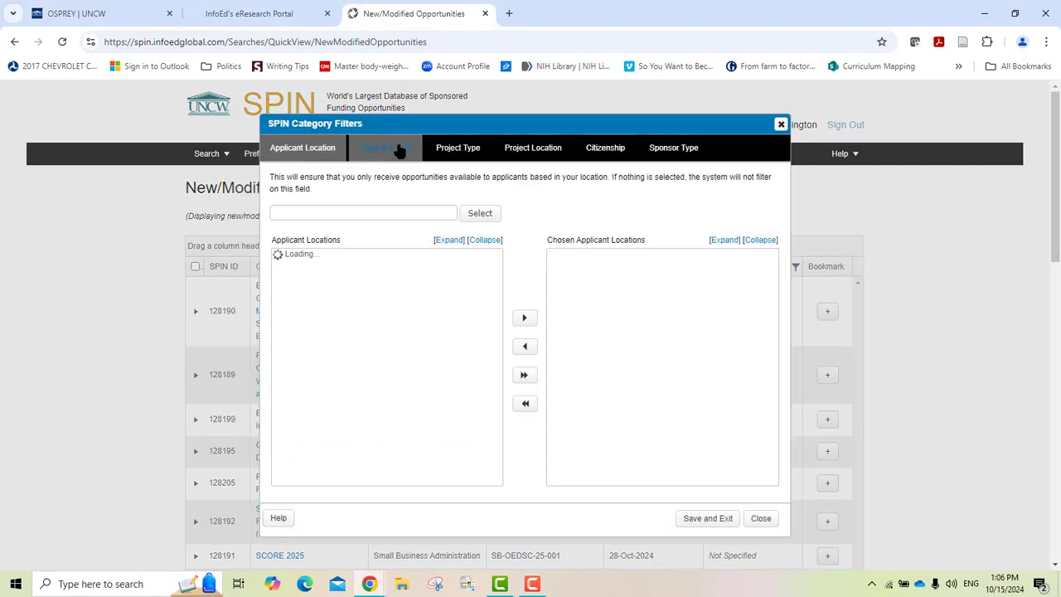
{"action": "left_click", "coordinate": [669, 153]}
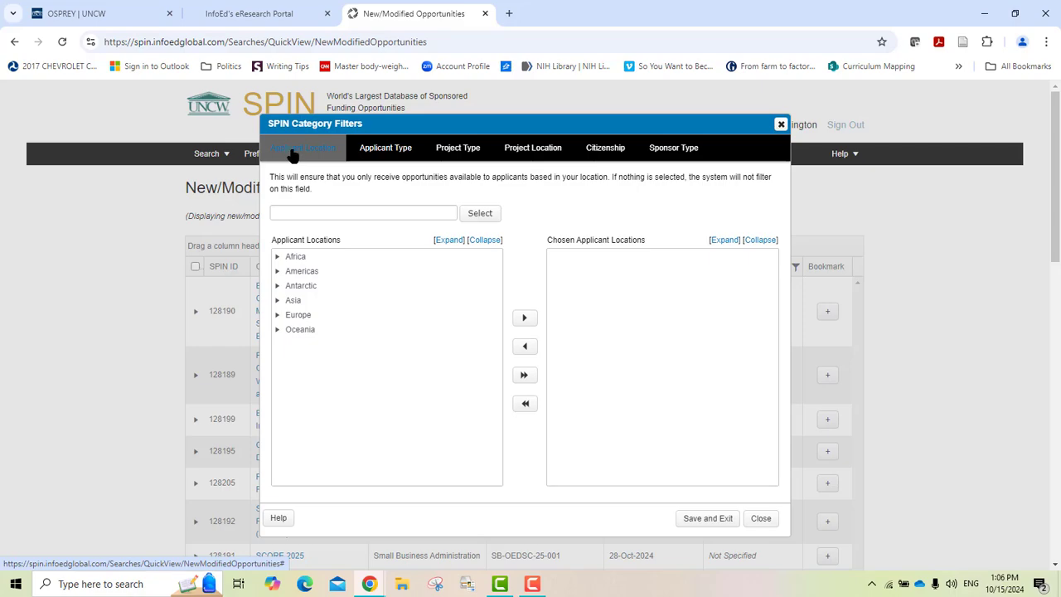
{"action": "left_click", "coordinate": [378, 151]}
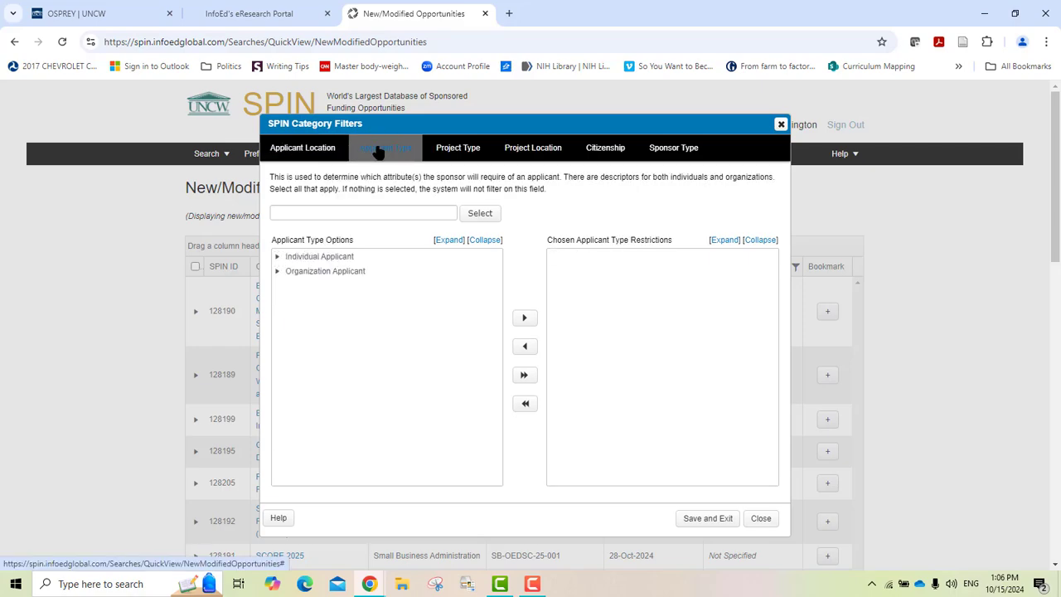
{"action": "left_click", "coordinate": [448, 158]}
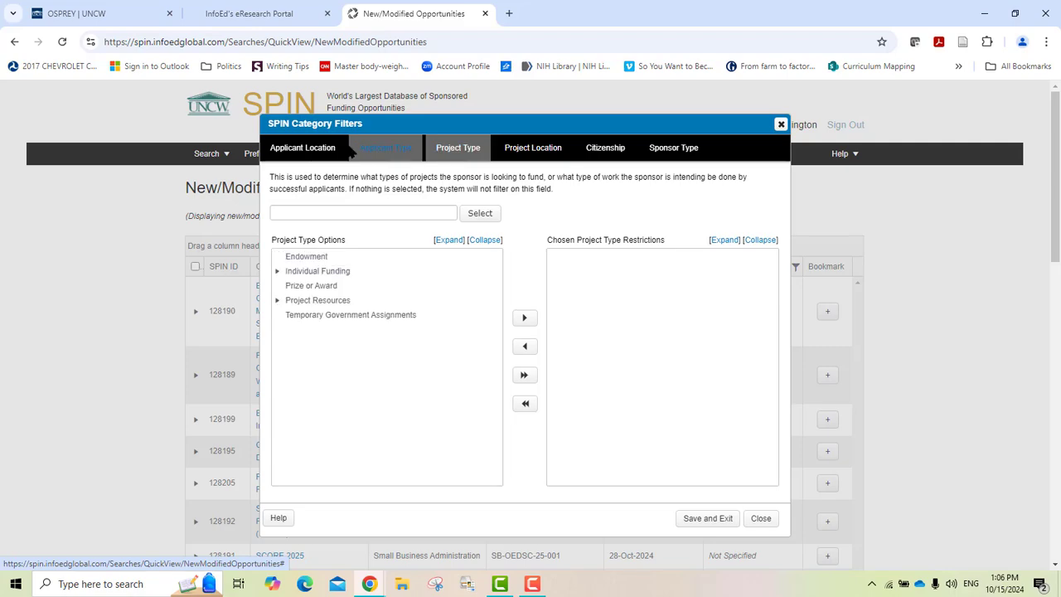
{"action": "left_click", "coordinate": [284, 156]}
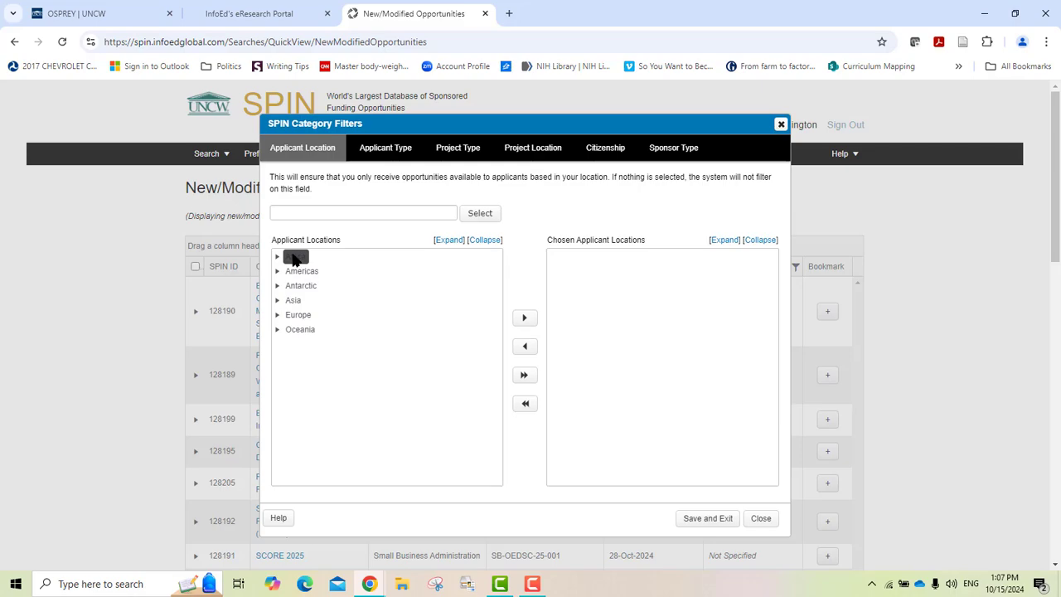
Add Africa to the chosen applicant locations and collapse its tree, then remove Africa from the chosen list
{"action": "left_click", "coordinate": [294, 258]}
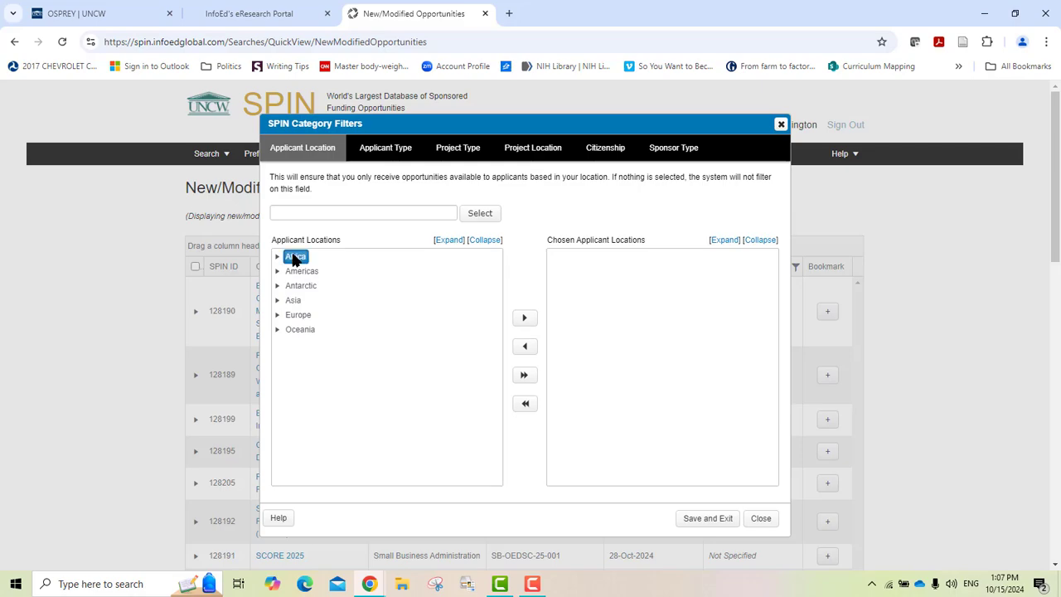
{"action": "left_click", "coordinate": [524, 319]}
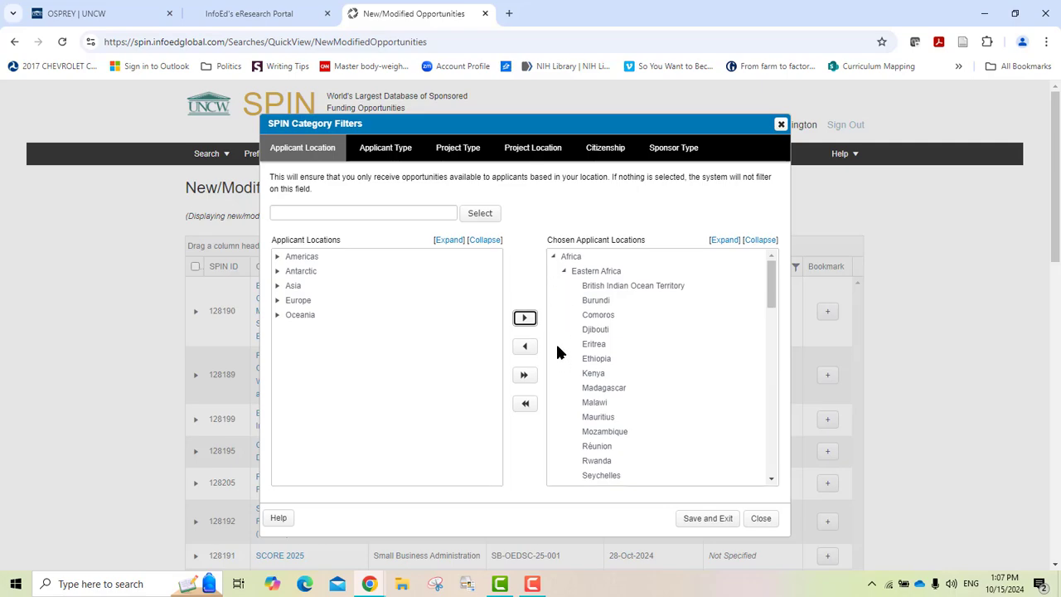
{"action": "mouse_move", "coordinate": [767, 275]}
{"action": "left_mouse_down"}
{"action": "mouse_move", "coordinate": [770, 358]}
{"action": "mouse_move", "coordinate": [768, 276]}
{"action": "left_mouse_up"}
{"action": "left_click", "coordinate": [756, 241]}
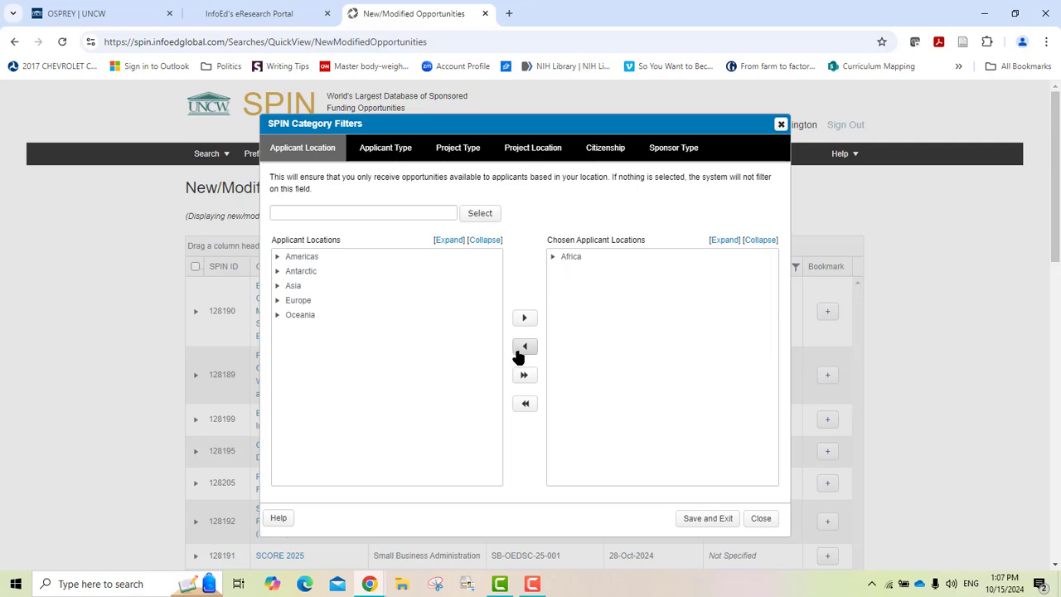
{"action": "left_click", "coordinate": [570, 259]}
{"action": "left_click", "coordinate": [518, 349]}
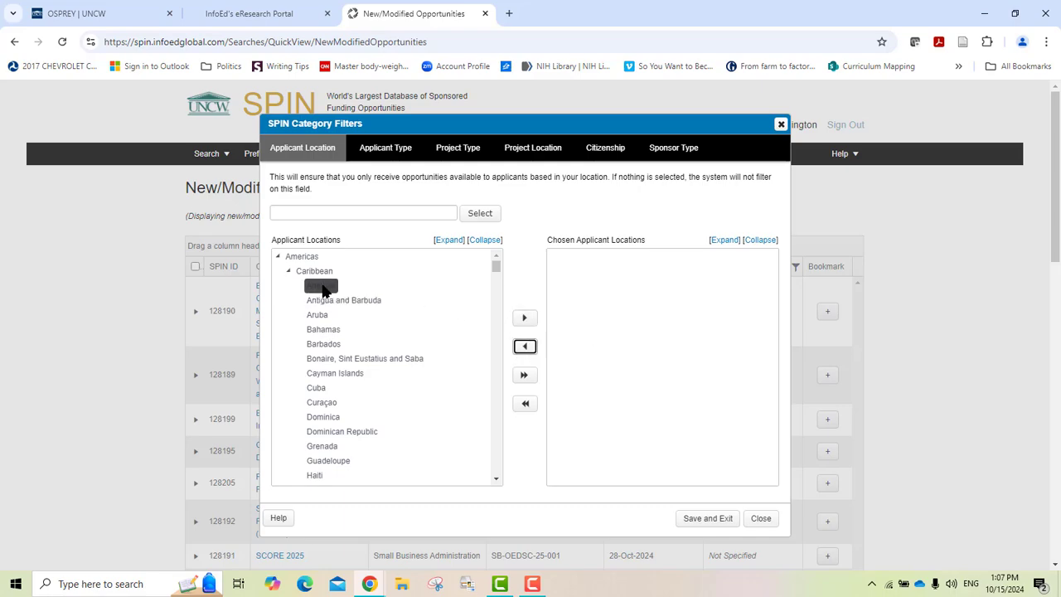
Move Anguilla from the Caribbean group into the chosen applicant locations, then clear all chosen locations
{"action": "left_click_drag", "start_coordinate": [323, 288], "coordinate": [622, 280]}
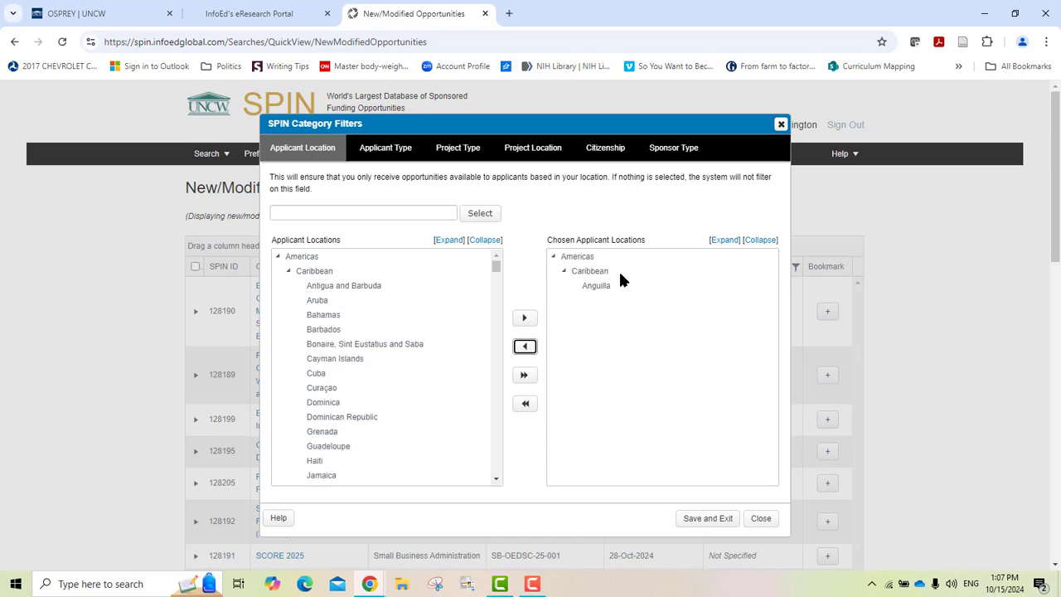
{"action": "left_click", "coordinate": [523, 403]}
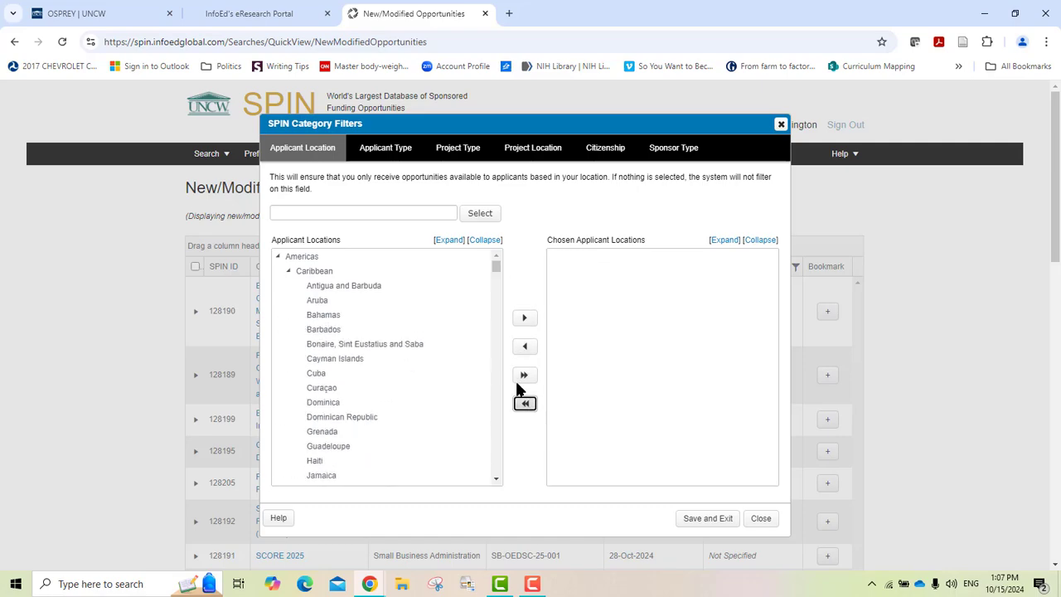
Collapse and expand the whole available applicant locations tree, then collapse it and expand only the Antarctic branch
{"action": "left_click", "coordinate": [482, 242]}
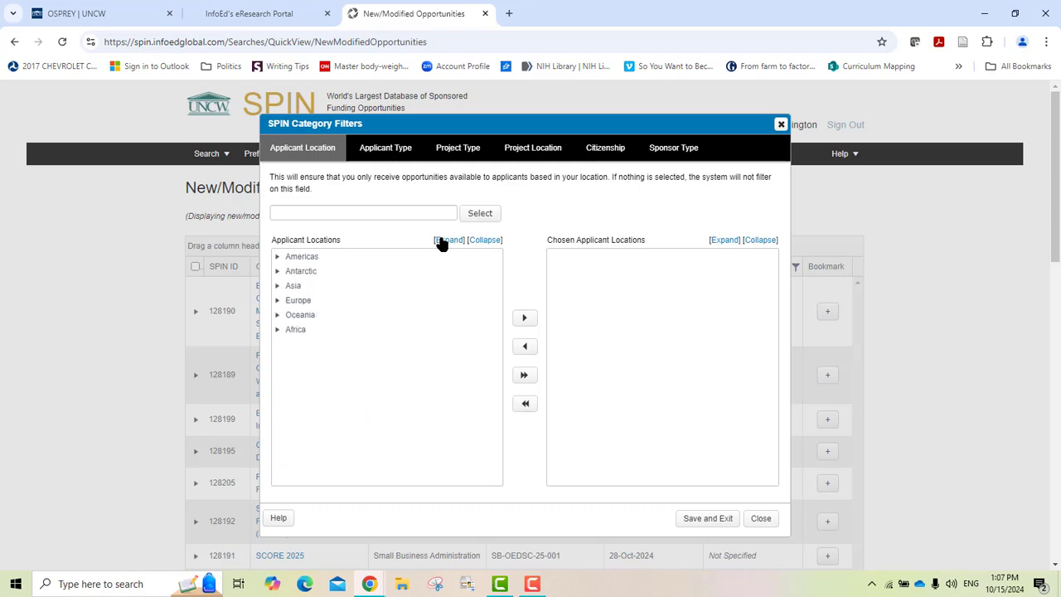
{"action": "left_click", "coordinate": [442, 242]}
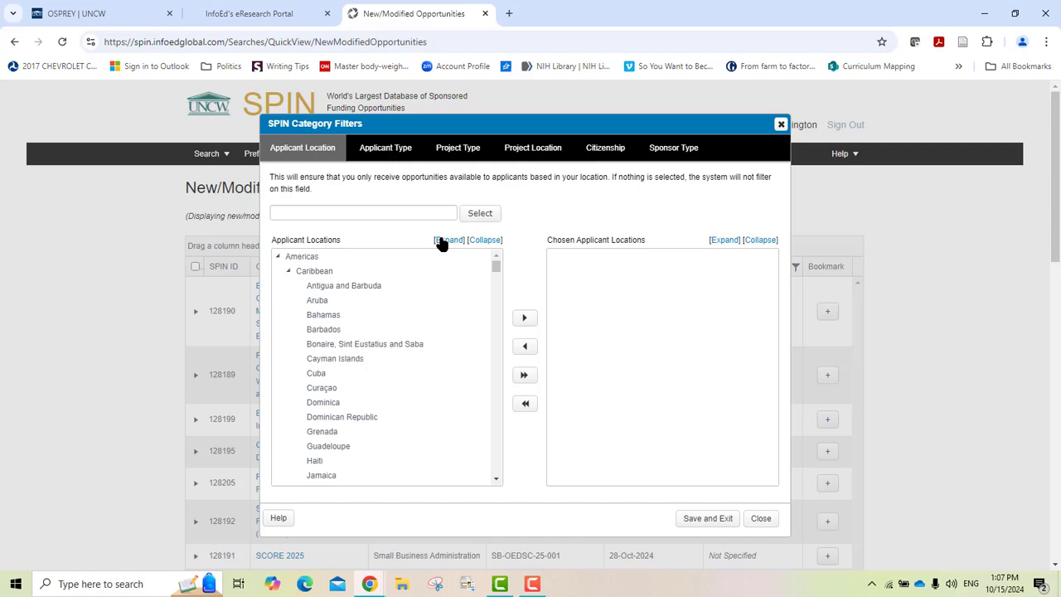
{"action": "left_click", "coordinate": [484, 241]}
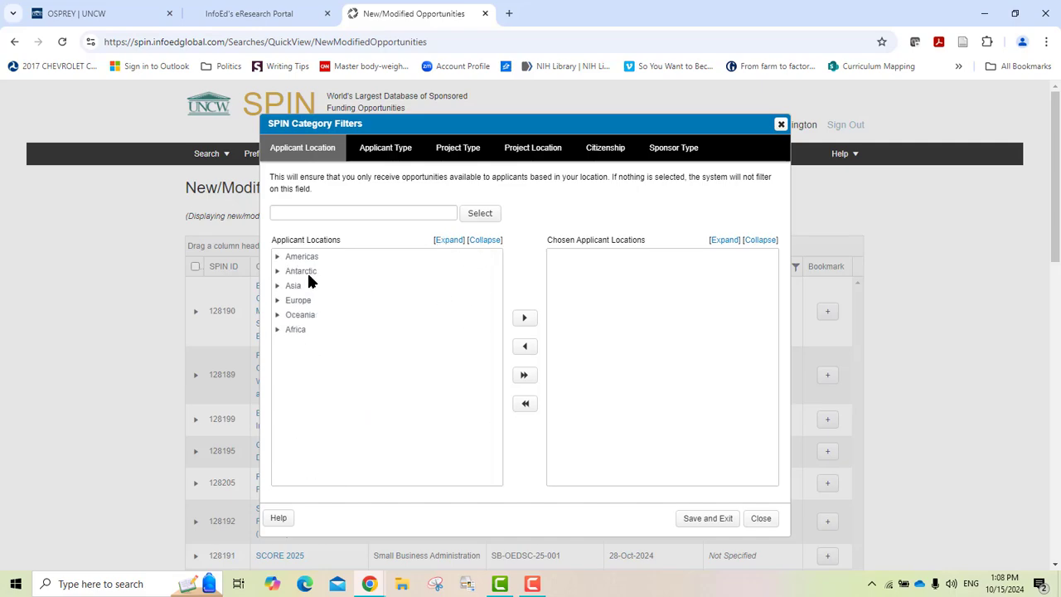
{"action": "left_click", "coordinate": [277, 272]}
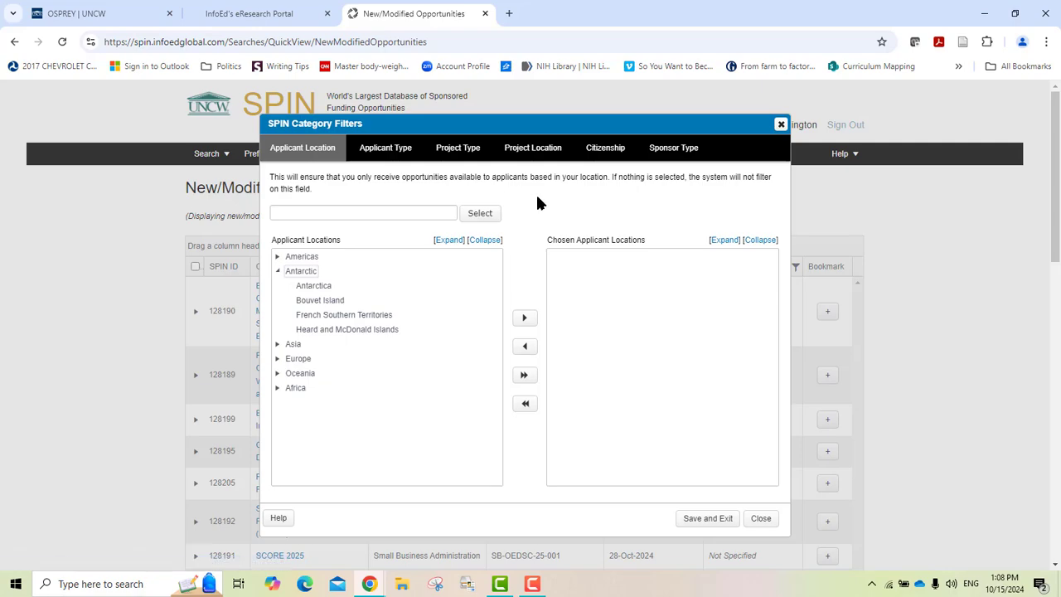
Examine the available options in the Applicant Type, Project Type, Project Location and Citizenship filters
{"action": "left_click", "coordinate": [384, 150]}
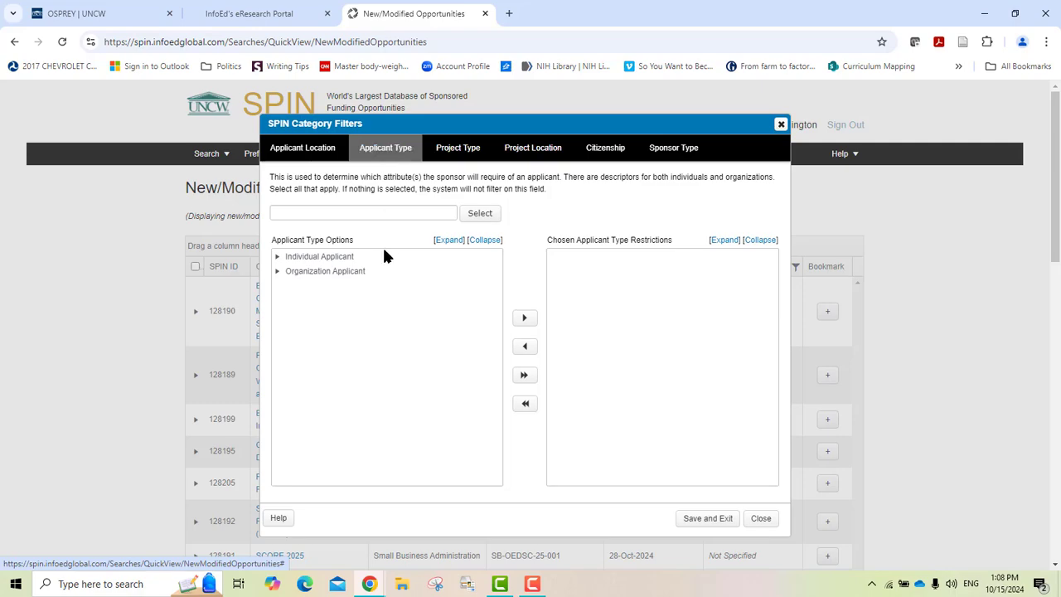
{"action": "left_click", "coordinate": [447, 149]}
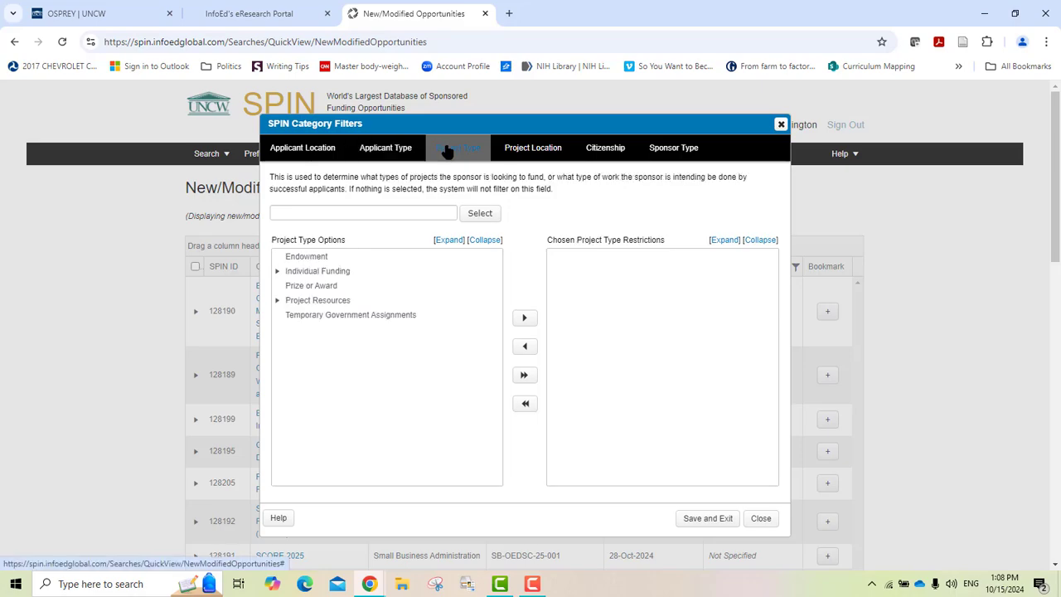
{"action": "left_click", "coordinate": [514, 157]}
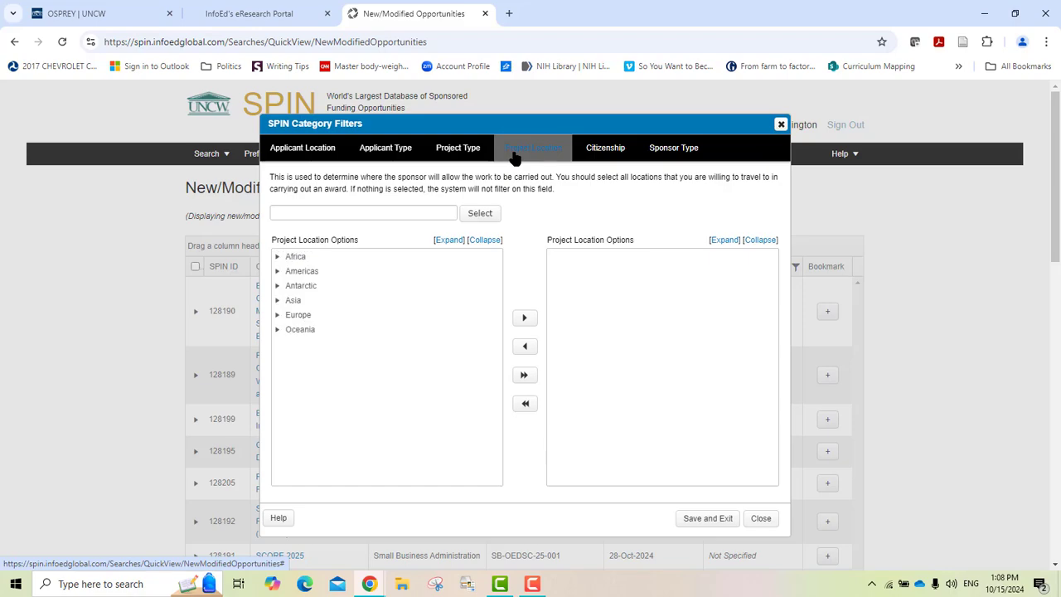
{"action": "left_click", "coordinate": [596, 153]}
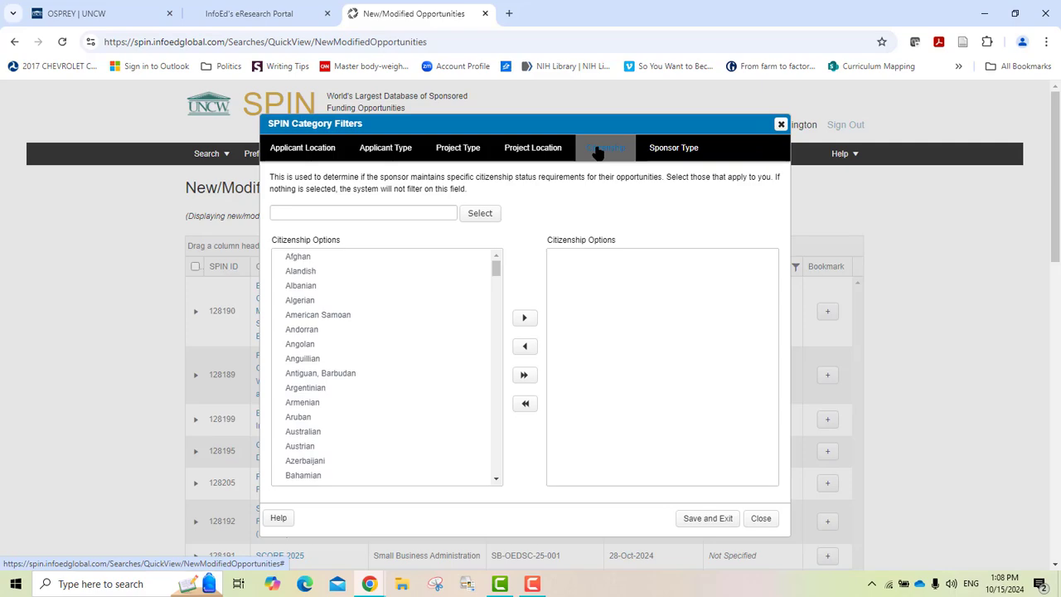
Examine the available Sponsor Type filter options, then close the category filters without saving
{"action": "left_click", "coordinate": [648, 156]}
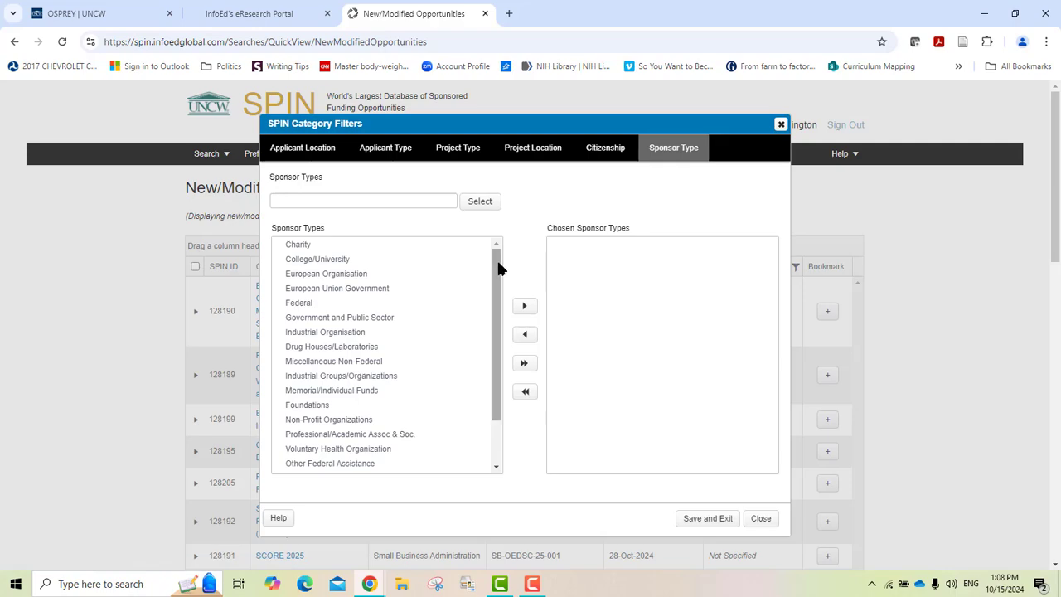
{"action": "mouse_move", "coordinate": [498, 267]}
{"action": "left_mouse_down"}
{"action": "mouse_move", "coordinate": [490, 324]}
{"action": "mouse_move", "coordinate": [488, 257]}
{"action": "left_mouse_up"}
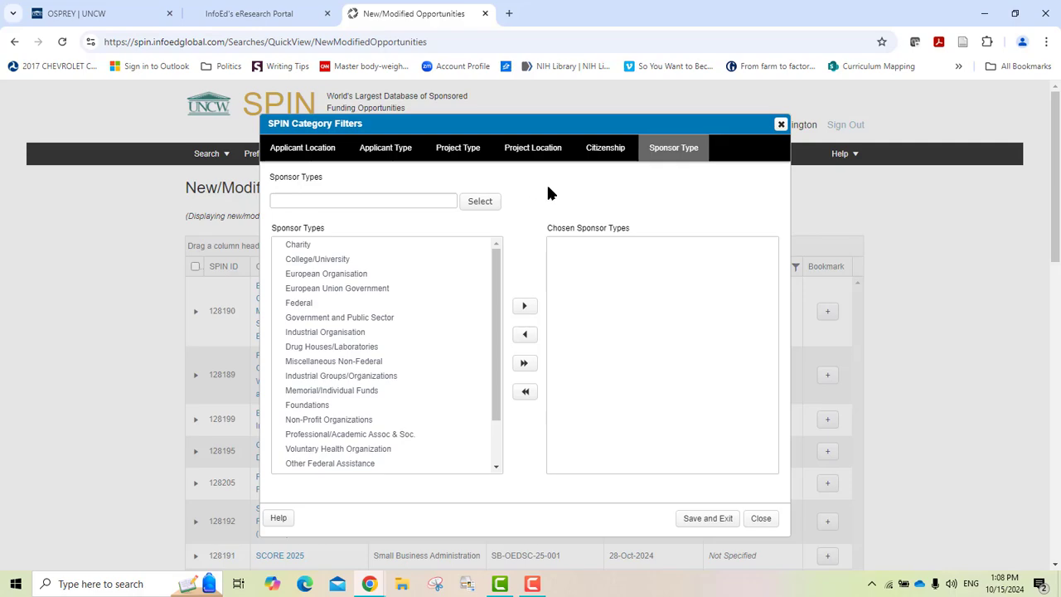
{"action": "left_click", "coordinate": [754, 519]}
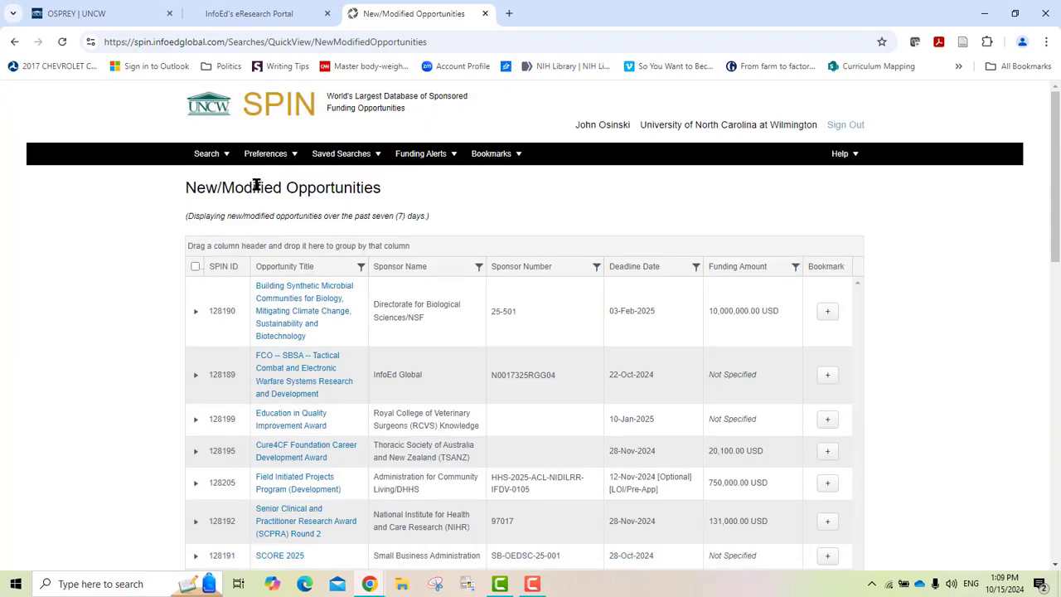
Examine the search options for program age, US federal, limited submission and closed opportunities and display currency, then close them without saving
{"action": "mouse_move", "coordinate": [253, 160]}
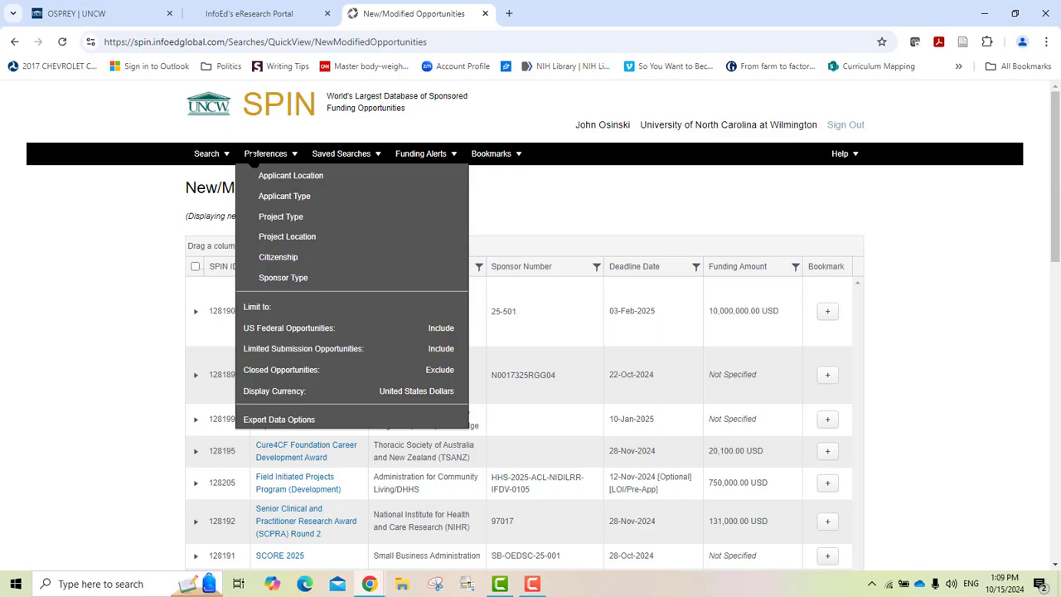
{"action": "left_click", "coordinate": [292, 330]}
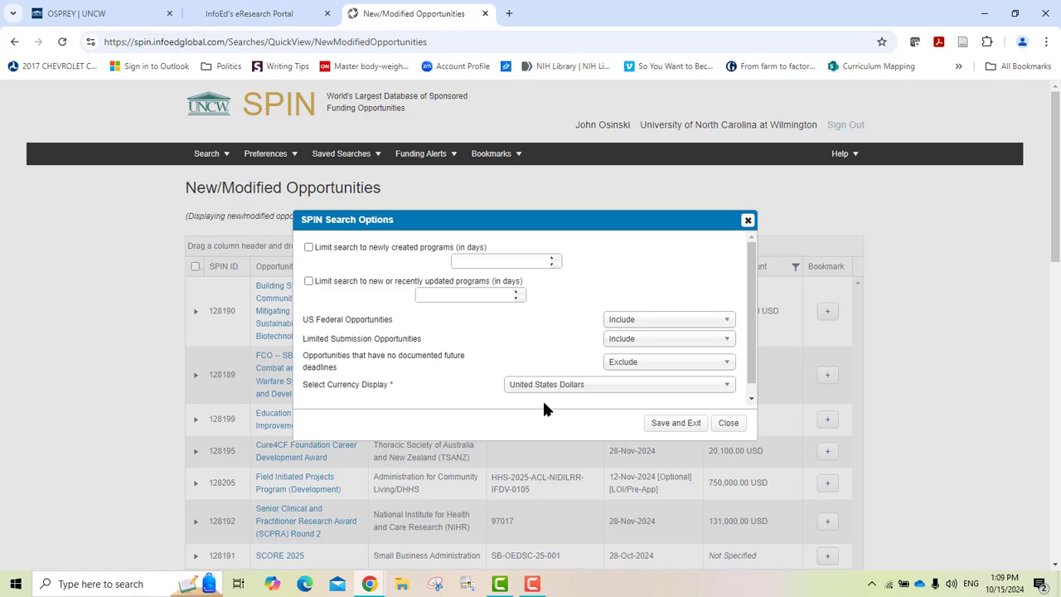
{"action": "left_click", "coordinate": [728, 424]}
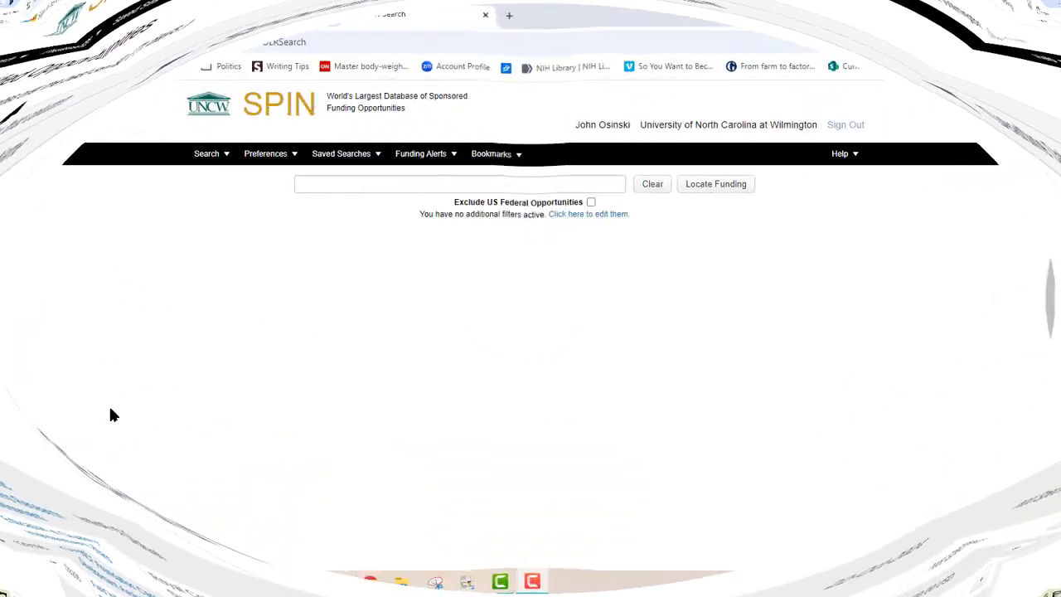
Add Contact Name, Contact Telephone, Contact Email and Deadline Dates (ALL) to the chosen export data options and save them
{"action": "mouse_move", "coordinate": [252, 158]}
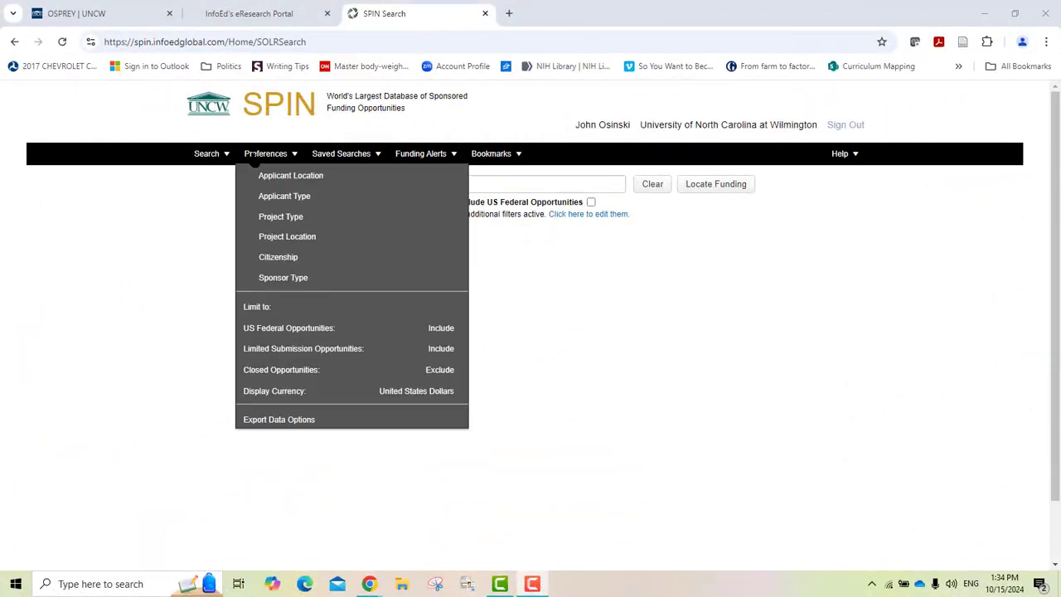
{"action": "left_click", "coordinate": [279, 421]}
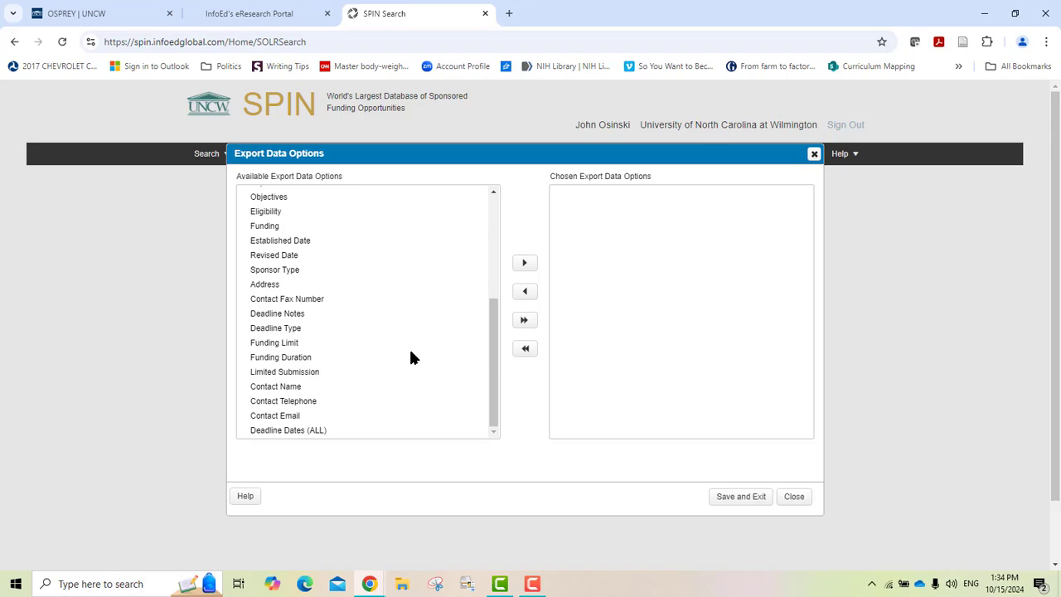
{"action": "left_click", "coordinate": [293, 386]}
{"action": "left_click_drag", "start_coordinate": [293, 386], "coordinate": [612, 224]}
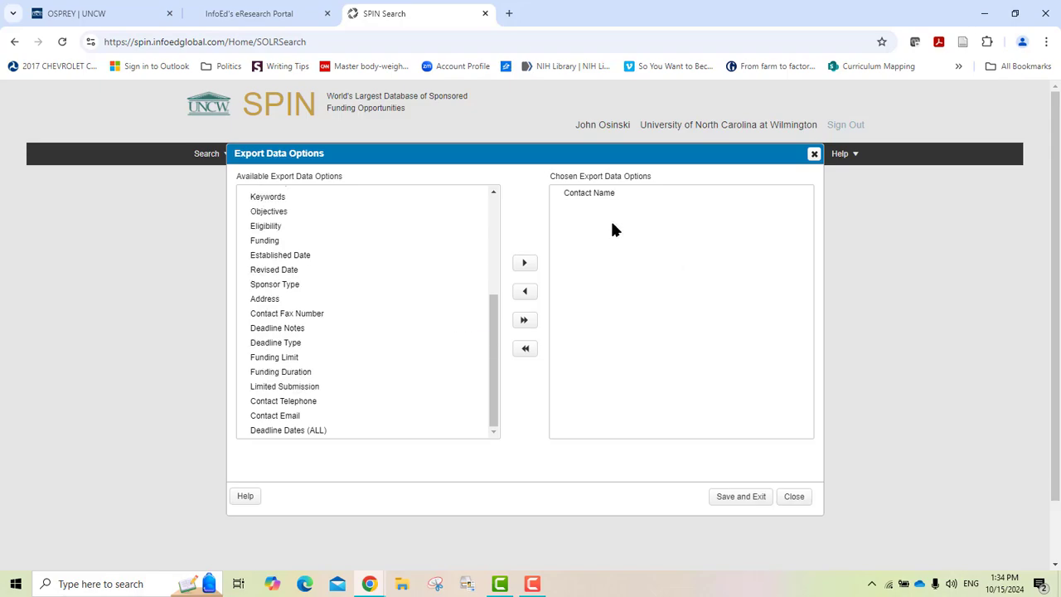
{"action": "left_click_drag", "start_coordinate": [295, 402], "coordinate": [563, 237]}
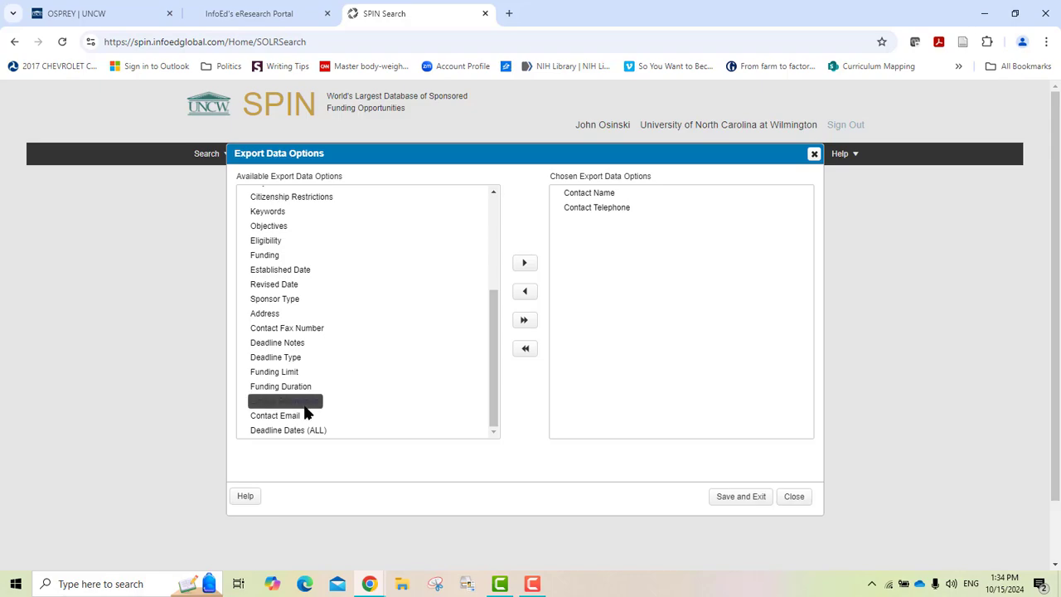
{"action": "left_click_drag", "start_coordinate": [296, 418], "coordinate": [603, 251]}
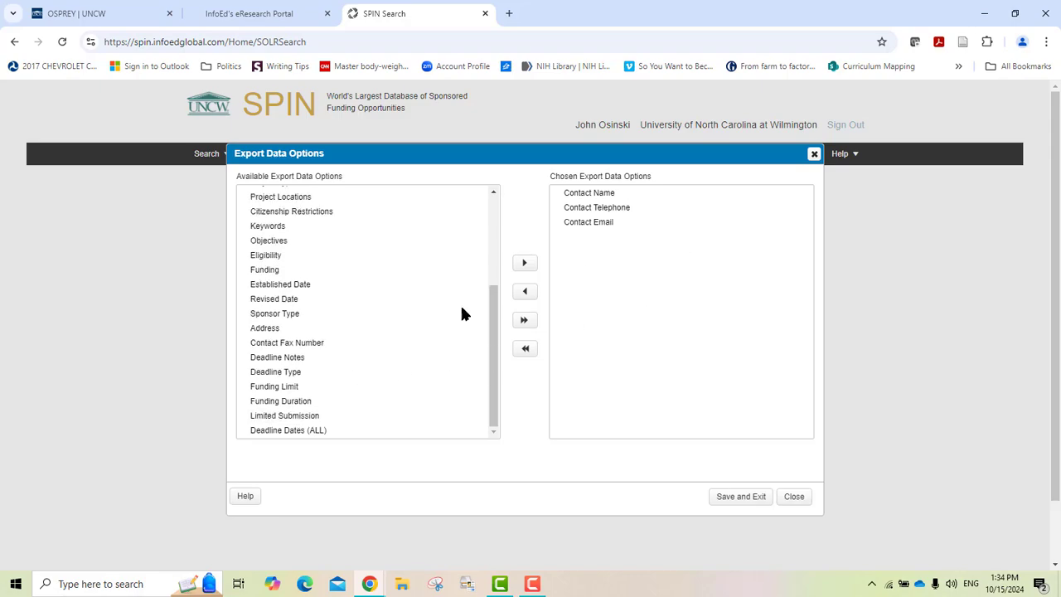
{"action": "left_click_drag", "start_coordinate": [314, 435], "coordinate": [591, 250]}
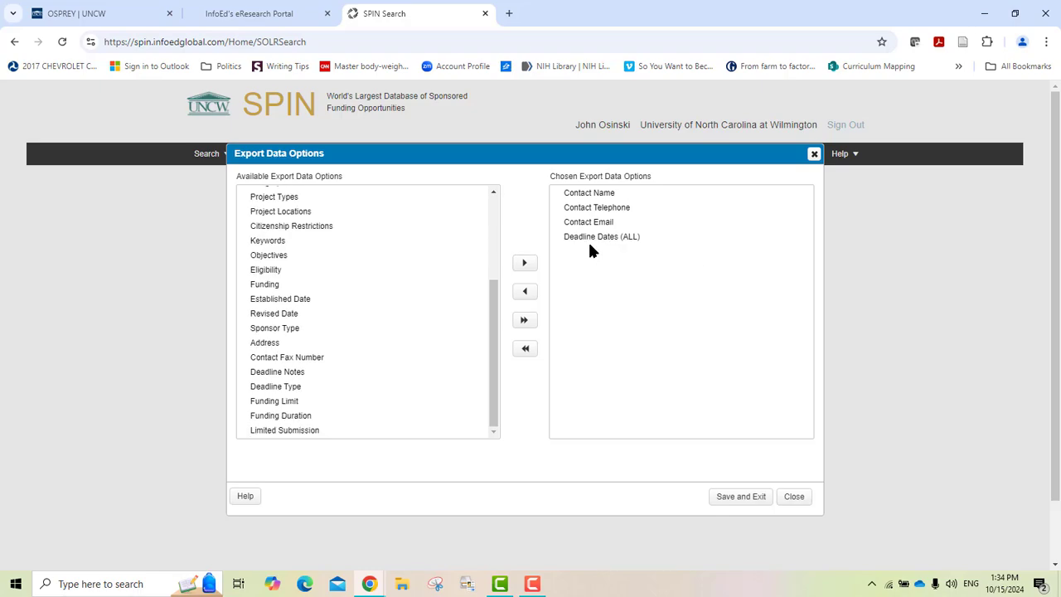
{"action": "left_click", "coordinate": [720, 498]}
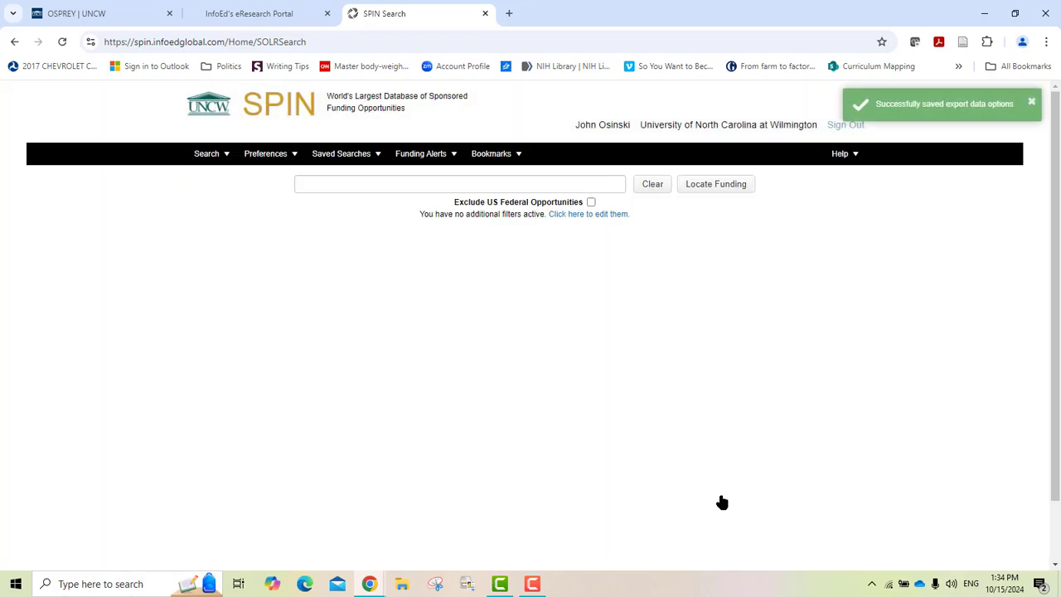
Search for funding opportunities matching "drugs opioids rural"
{"action": "left_click", "coordinate": [261, 164]}
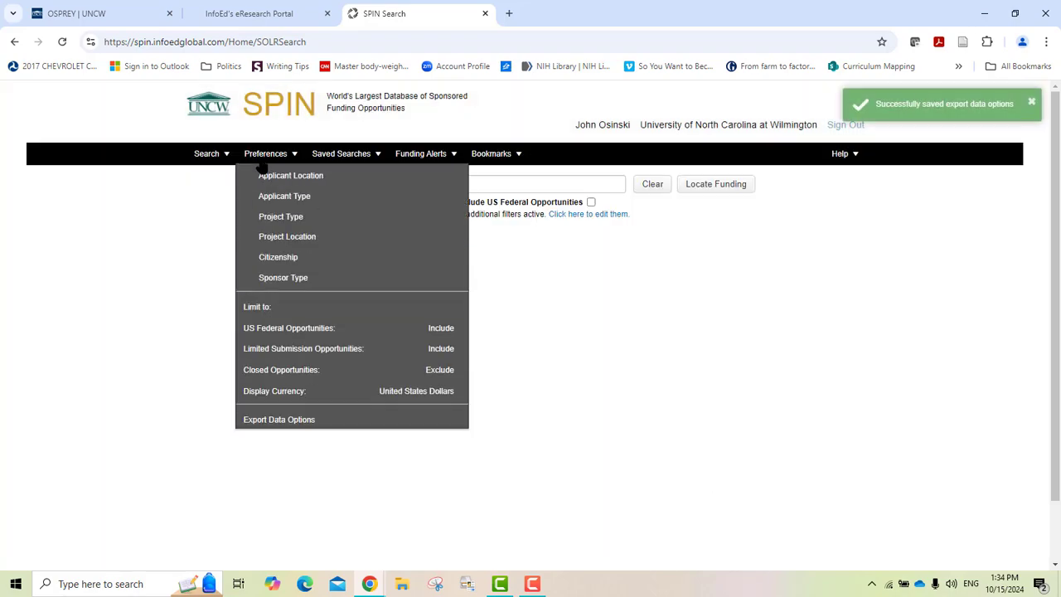
{"action": "left_click", "coordinate": [166, 289]}
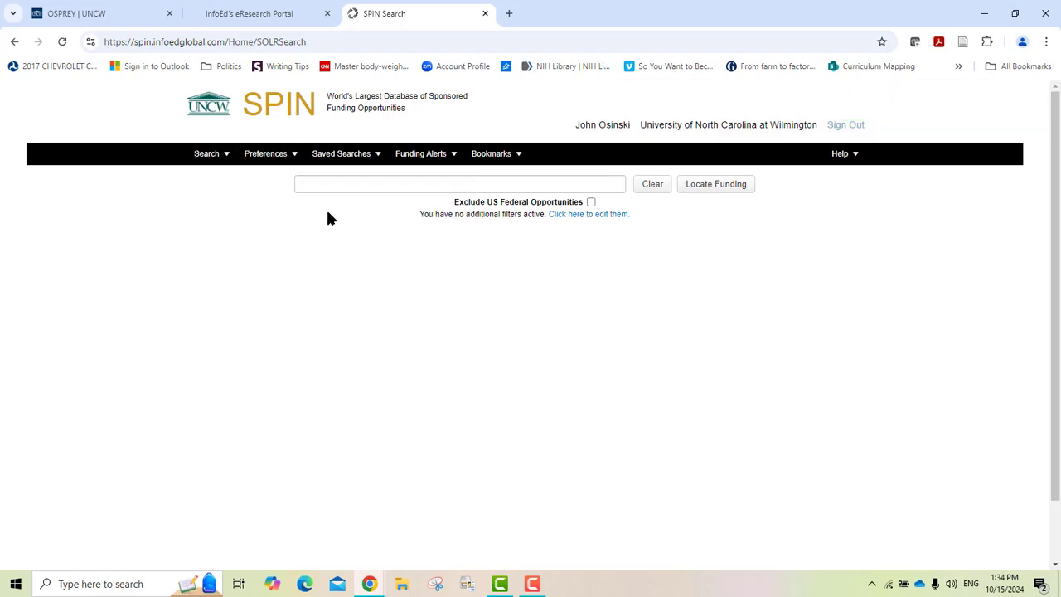
{"action": "left_click", "coordinate": [345, 186]}
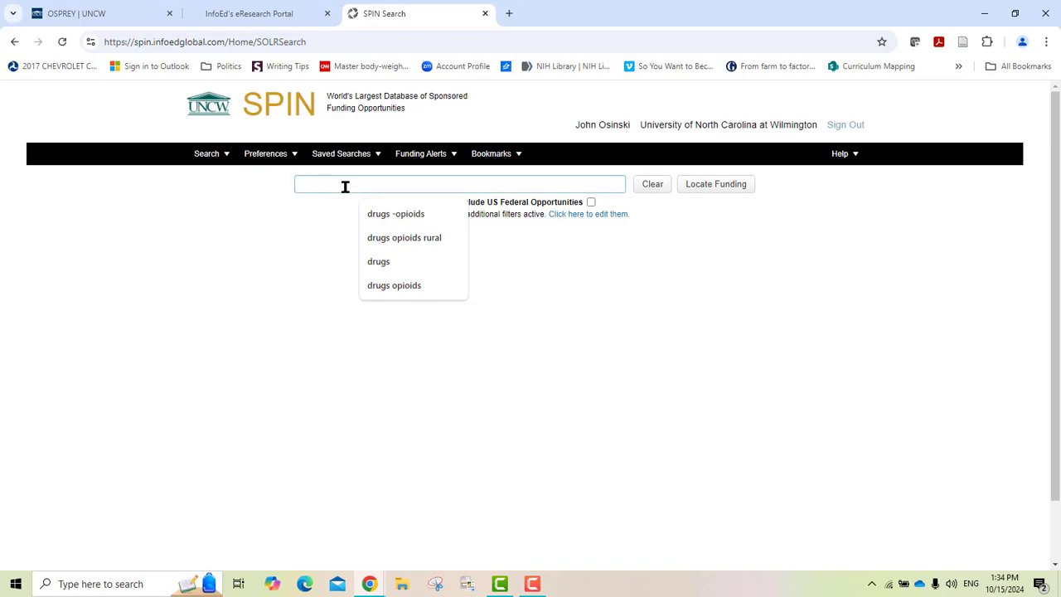
{"action": "left_click", "coordinate": [380, 238]}
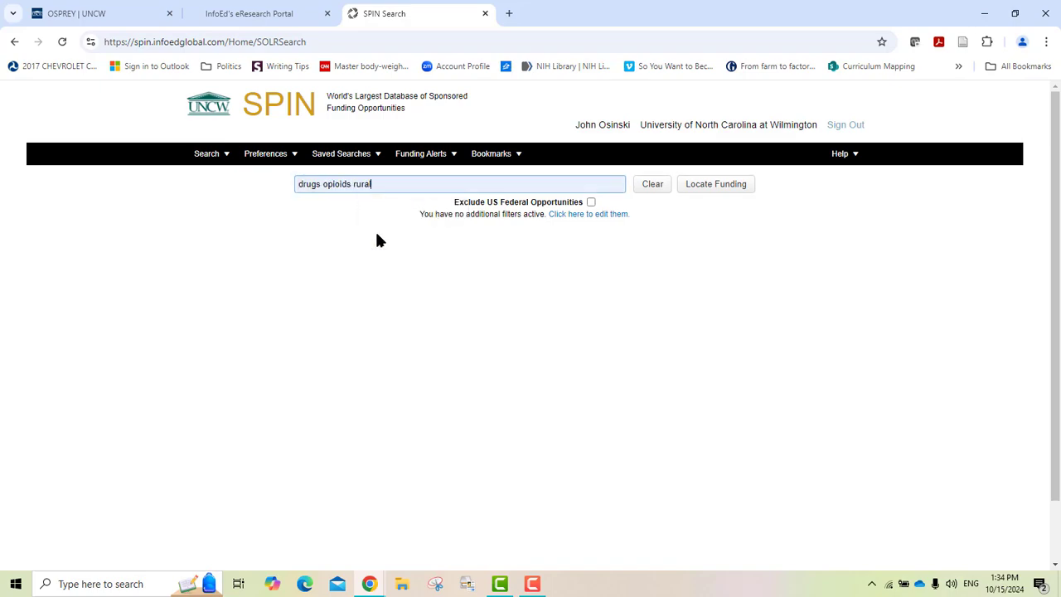
{"action": "left_click", "coordinate": [687, 187]}
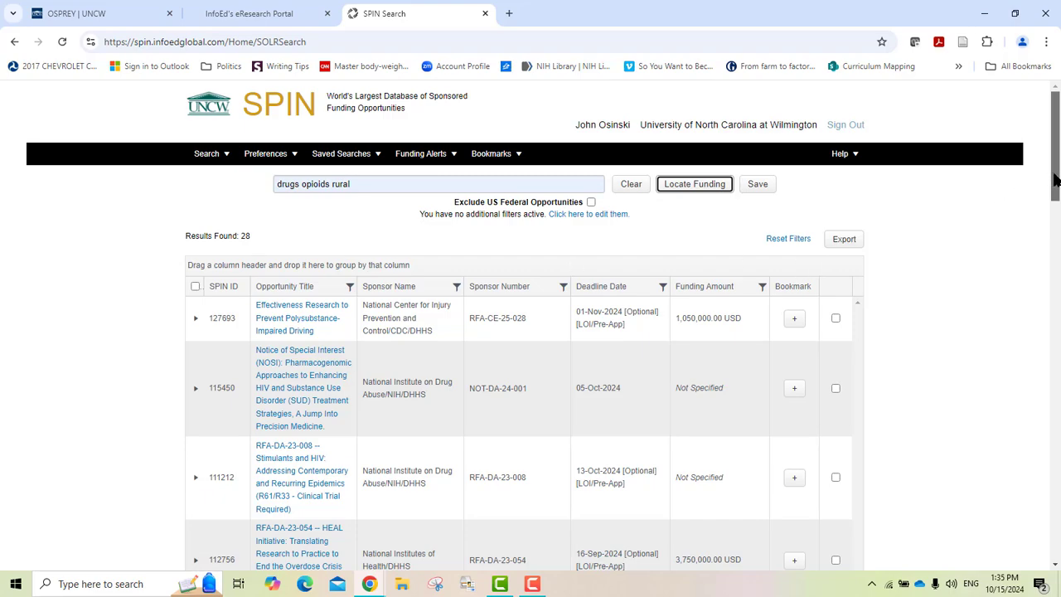
Expand the details of the first search result, then of all results, and look through their contact and deadline data
{"action": "left_click_drag", "start_coordinate": [1053, 180], "coordinate": [1055, 211]}
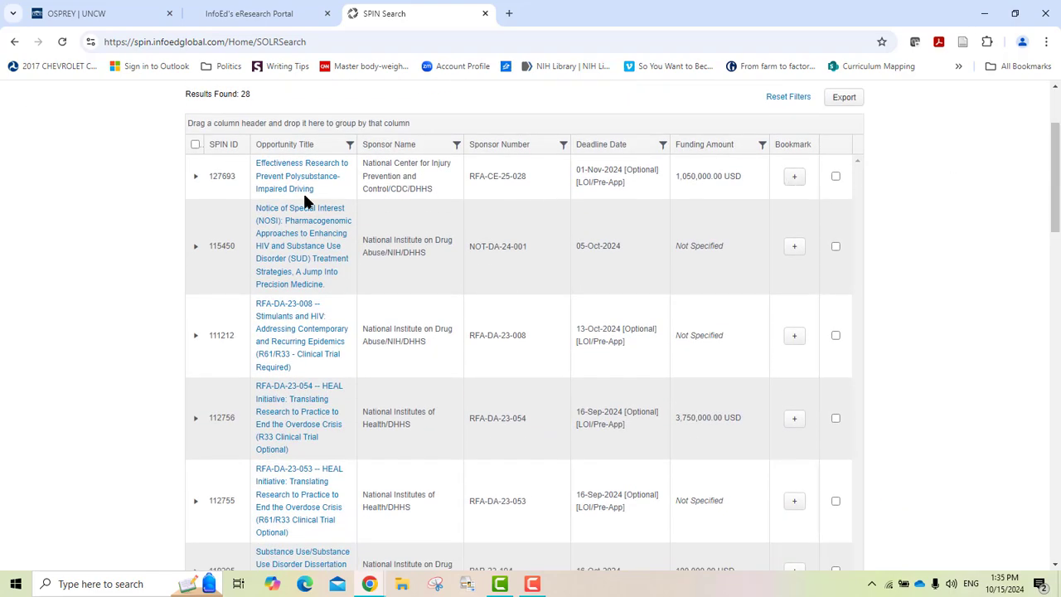
{"action": "left_click", "coordinate": [196, 178]}
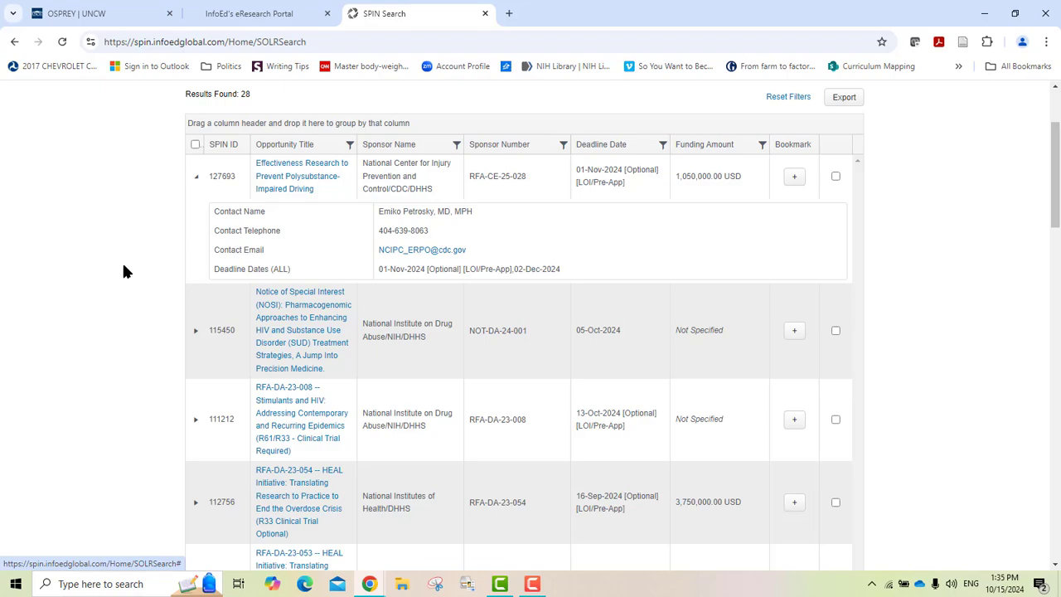
{"action": "left_click", "coordinate": [195, 146]}
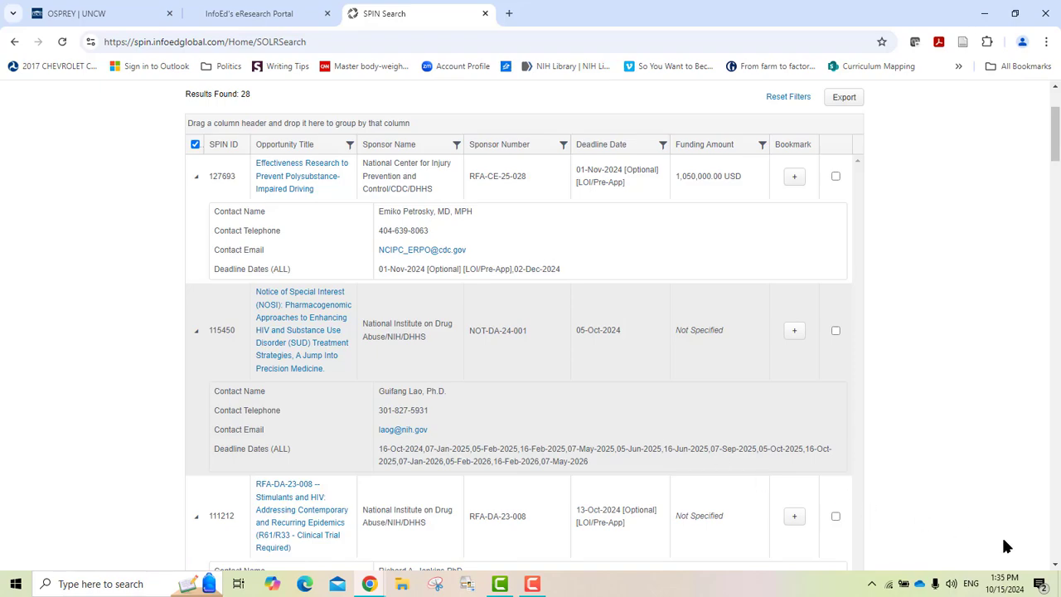
{"action": "left_click", "coordinate": [1054, 565]}
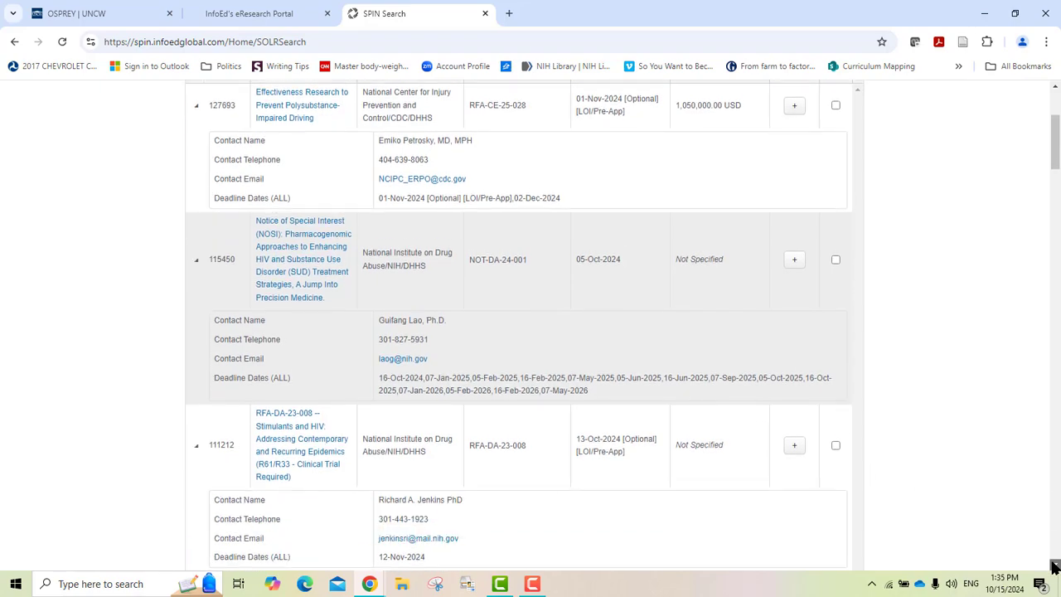
{"action": "left_click_drag", "start_coordinate": [1054, 566], "coordinate": [1054, 566]}
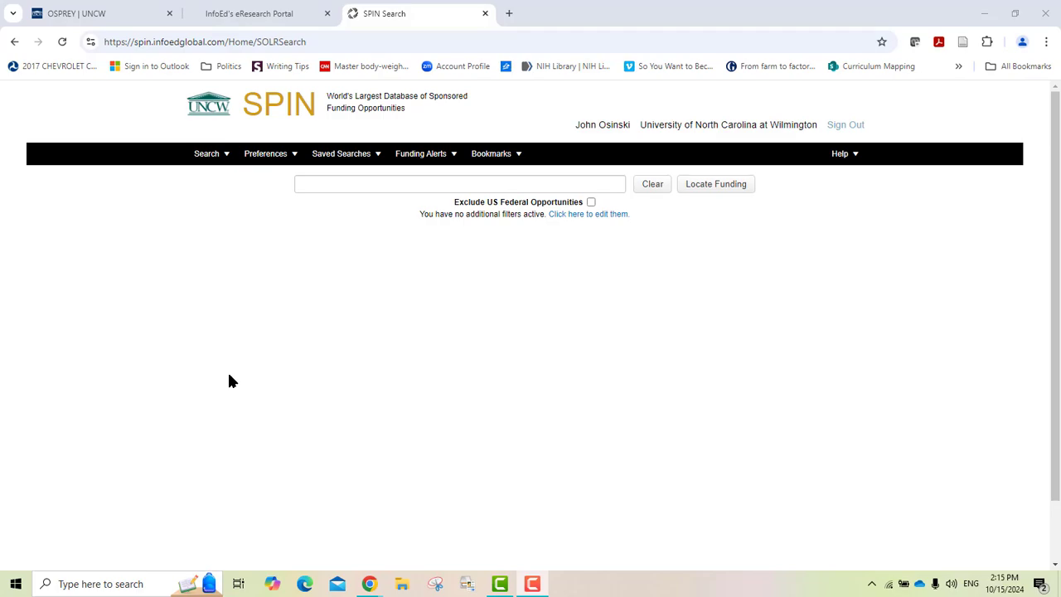
{"action": "left_click_drag", "start_coordinate": [252, 210], "coordinate": [309, 158]}
{"action": "mouse_move", "coordinate": [321, 151]}
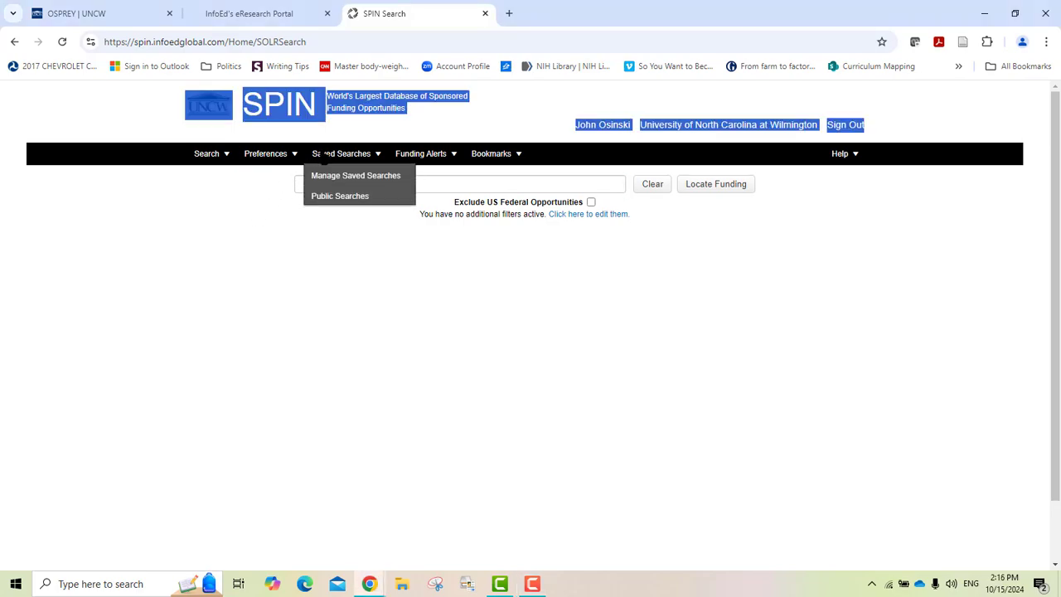
{"action": "left_click", "coordinate": [248, 255]}
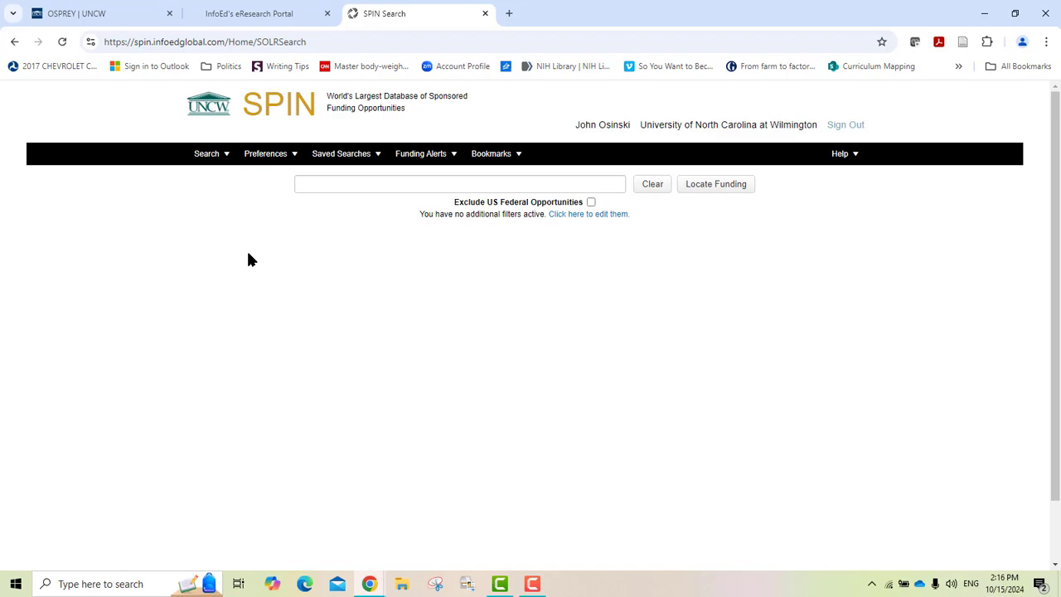
Run the basic funding search again from the empty search page, using the earlier terms "drugs opioids rural"
{"action": "left_click", "coordinate": [324, 180]}
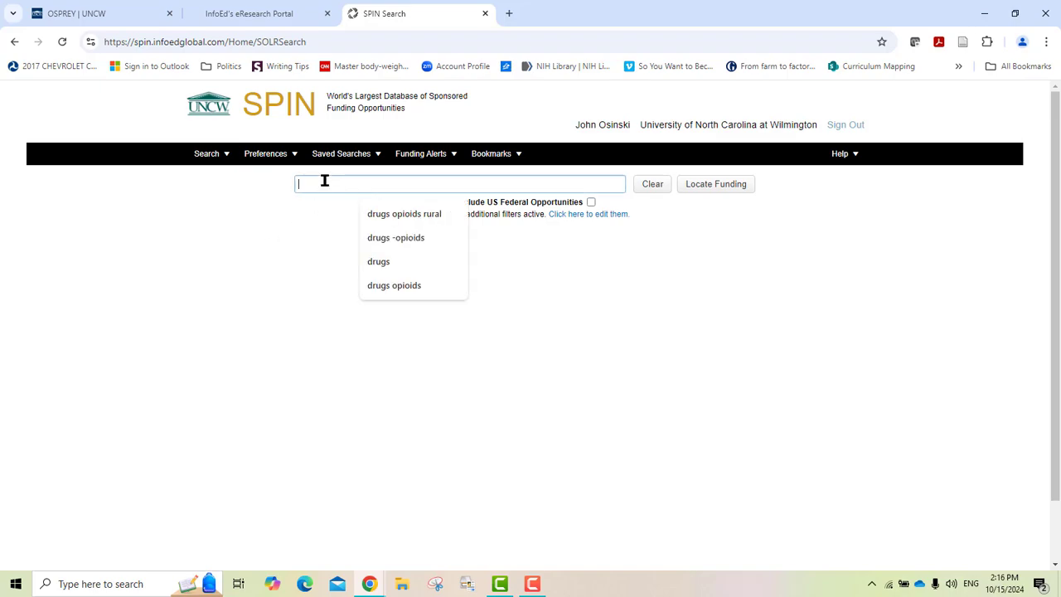
{"action": "left_click", "coordinate": [378, 215]}
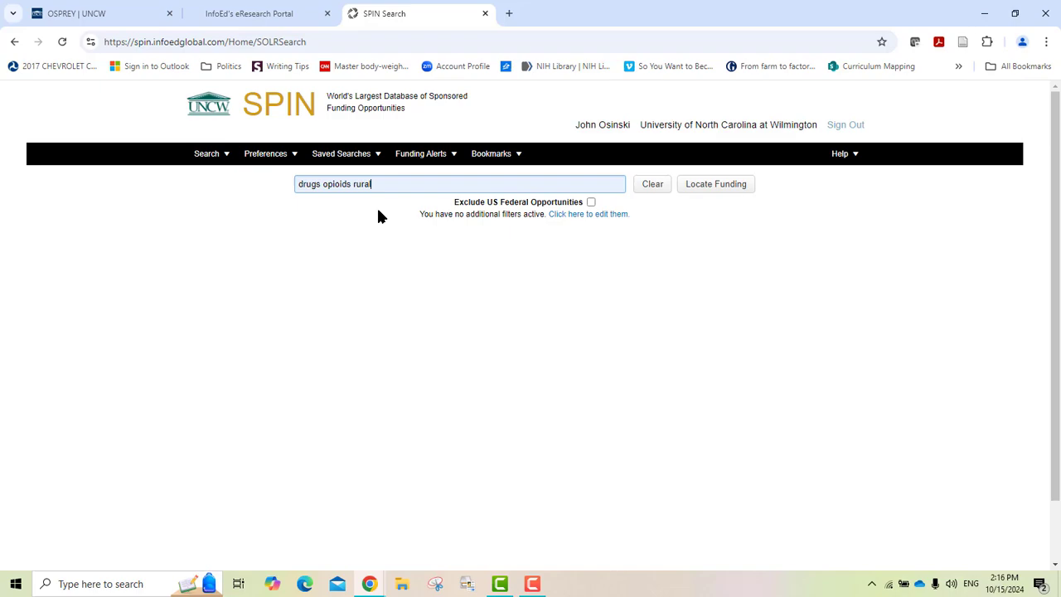
{"action": "left_click", "coordinate": [685, 187]}
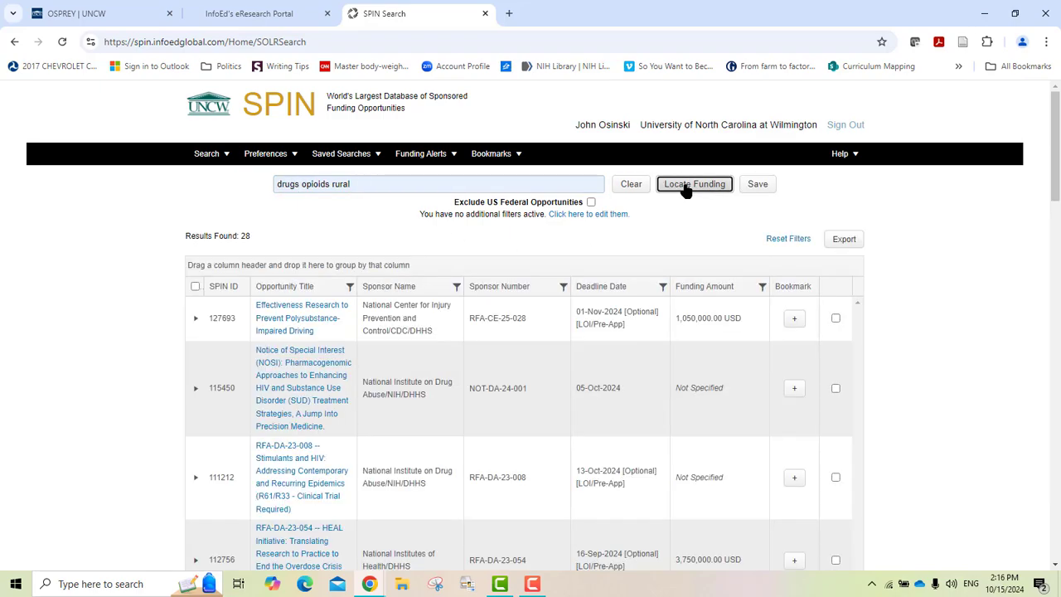
Start saving the current search and name it "Rural opioids"
{"action": "left_click", "coordinate": [752, 189]}
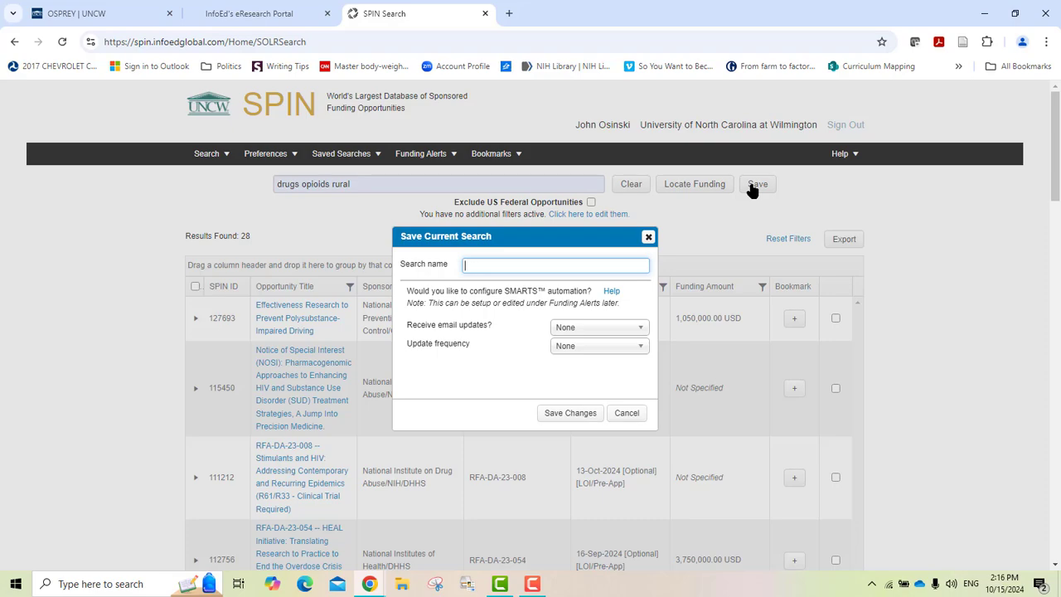
{"action": "type", "text": "Rural opioids"}
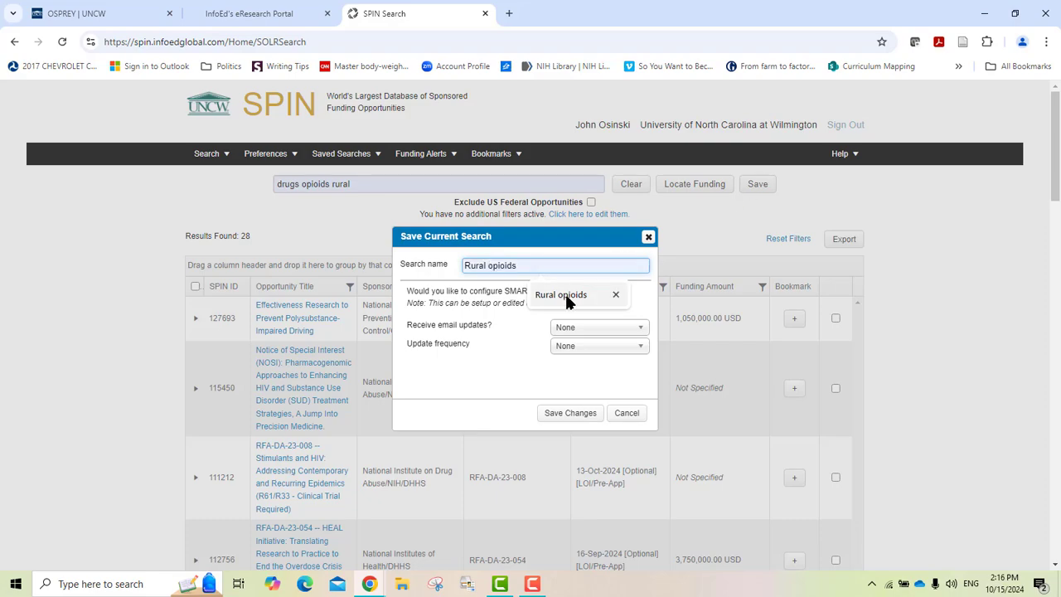
{"action": "left_click", "coordinate": [564, 291]}
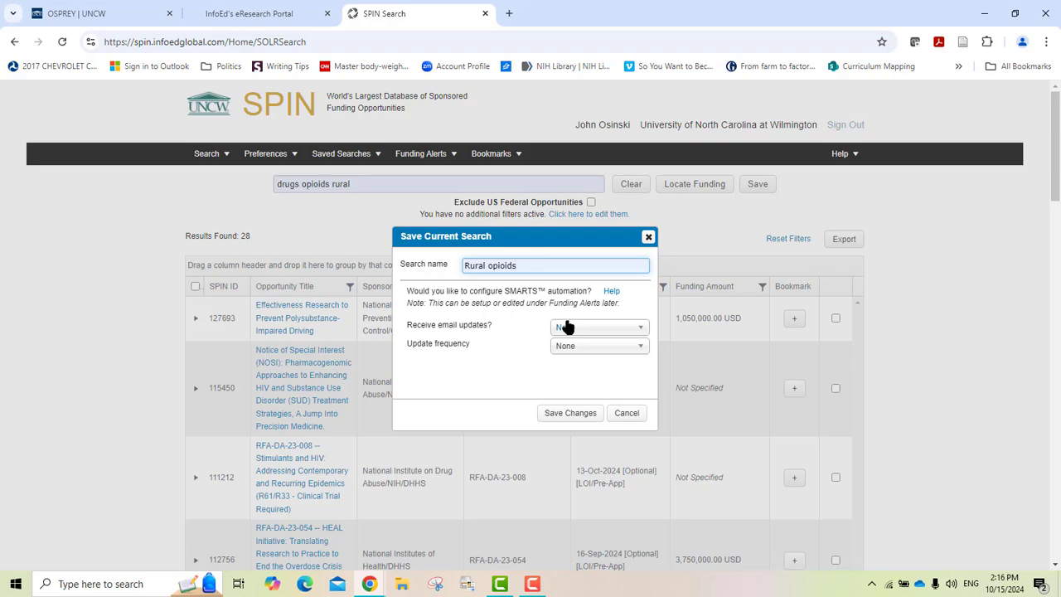
Examine the email update formats and update frequencies available for the search being saved, leaving both set to None
{"action": "left_click", "coordinate": [568, 330]}
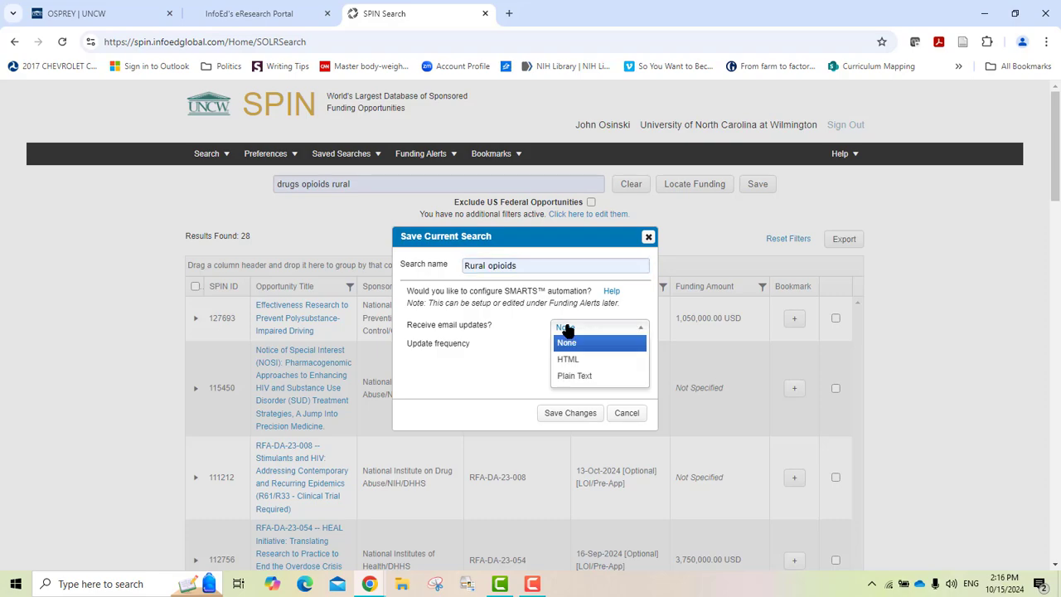
{"action": "left_click", "coordinate": [514, 357]}
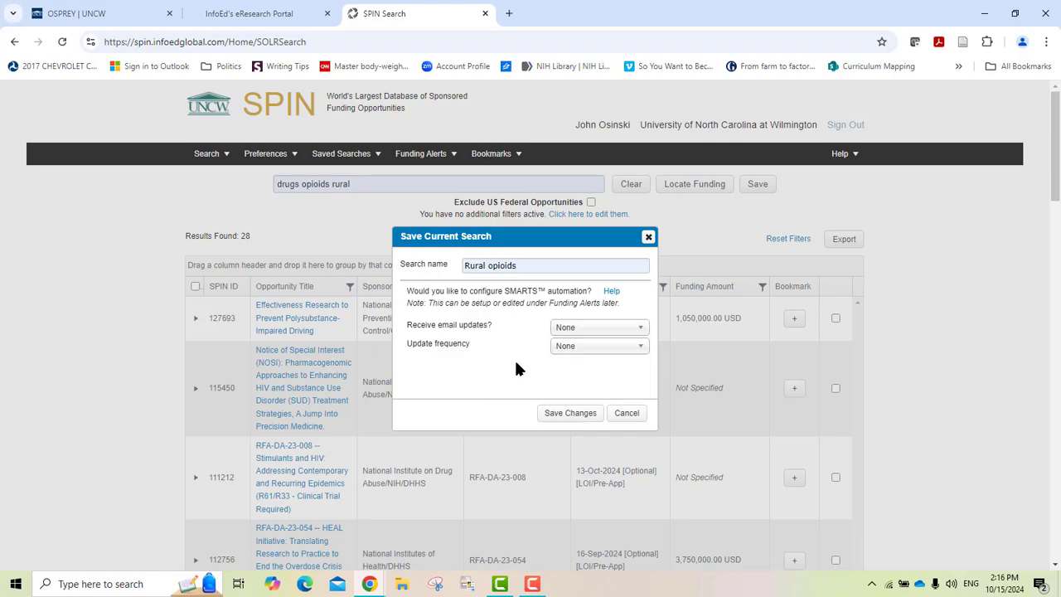
{"action": "left_click", "coordinate": [557, 355]}
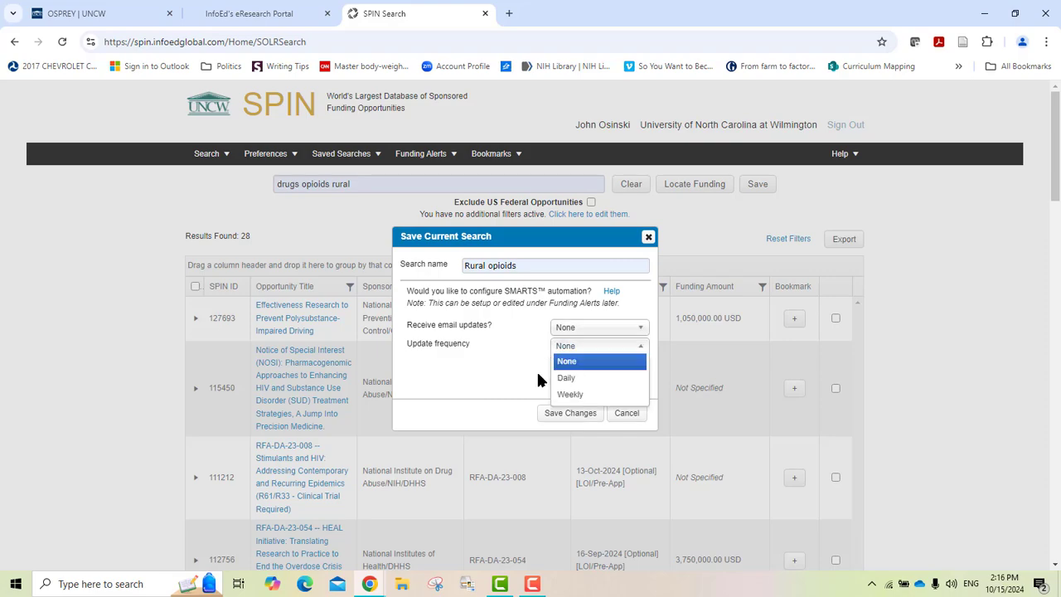
{"action": "left_click", "coordinate": [509, 379]}
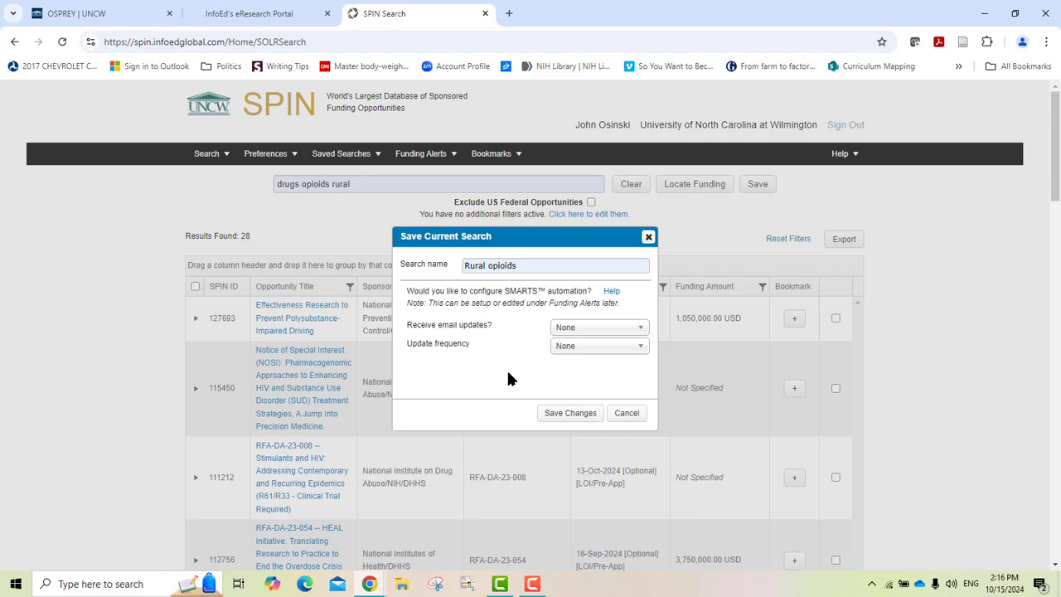
Save the search "Rural opioids" without email updates and return to an empty text search, discarding the current parameters and results
{"action": "left_click", "coordinate": [560, 413]}
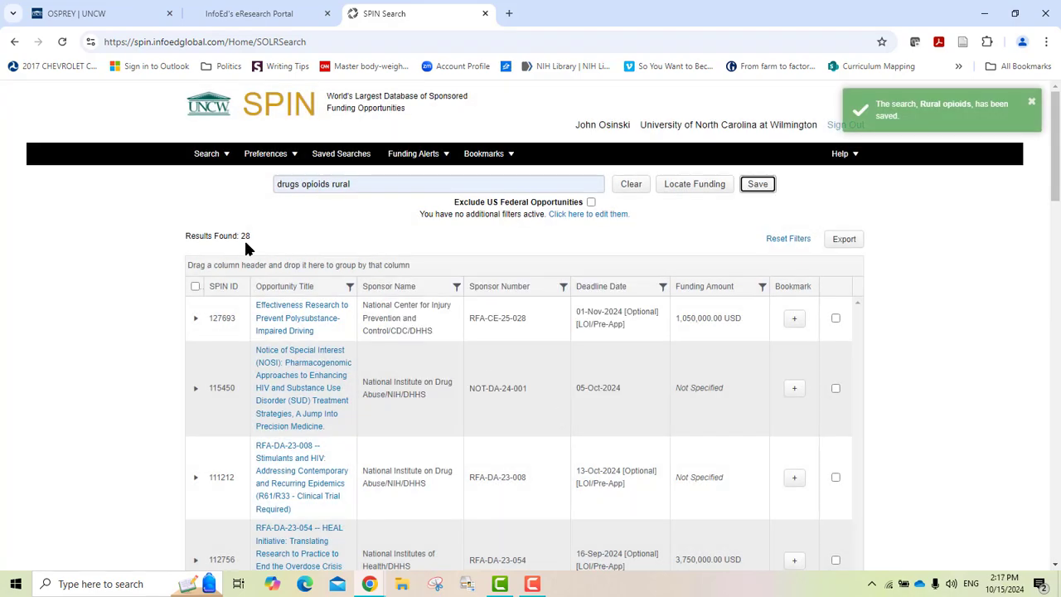
{"action": "left_click", "coordinate": [204, 158]}
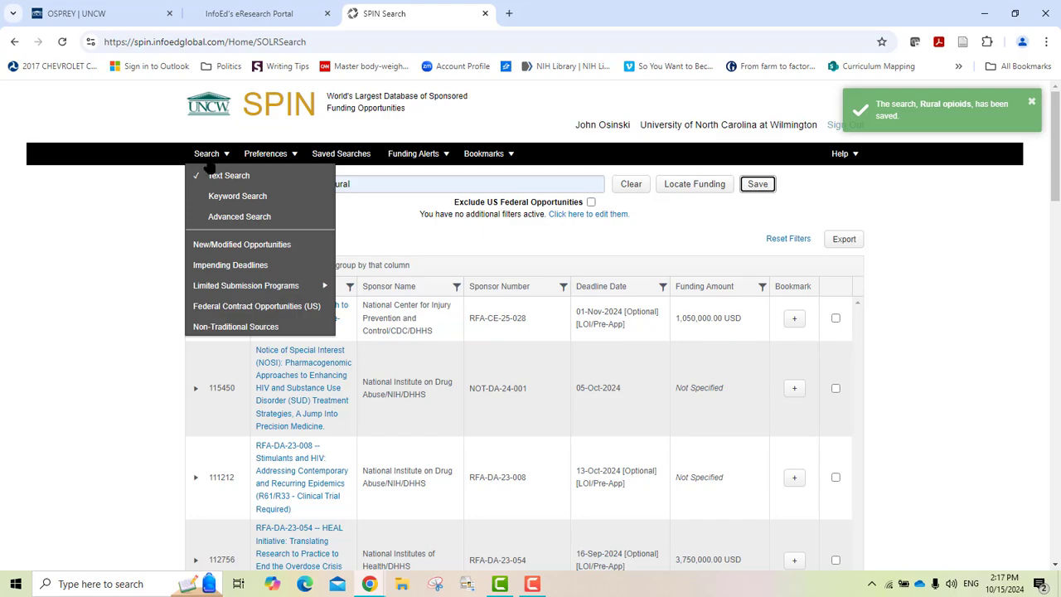
{"action": "left_click", "coordinate": [216, 181]}
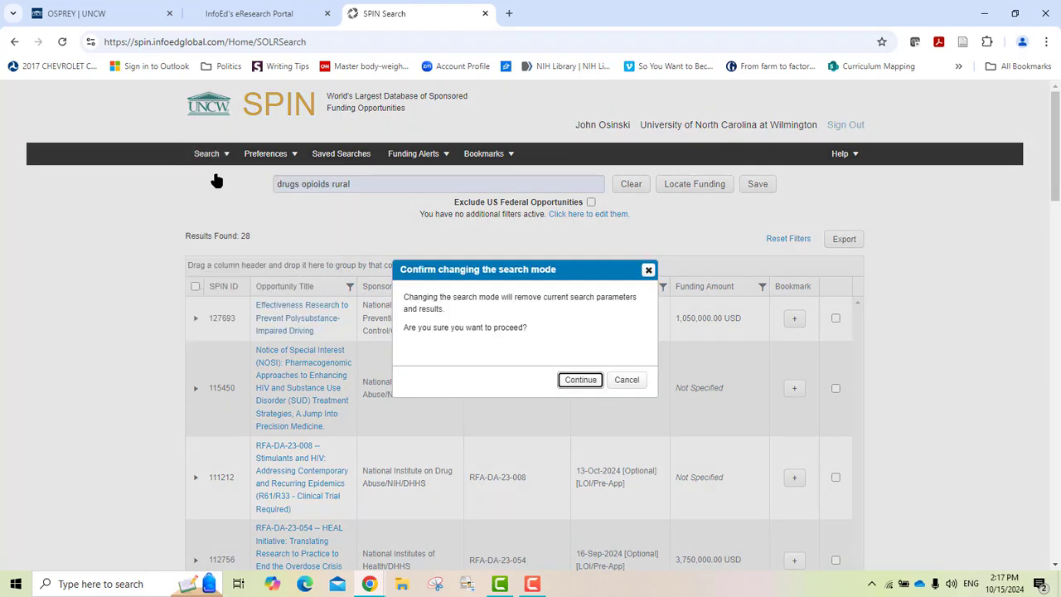
{"action": "left_click", "coordinate": [570, 382]}
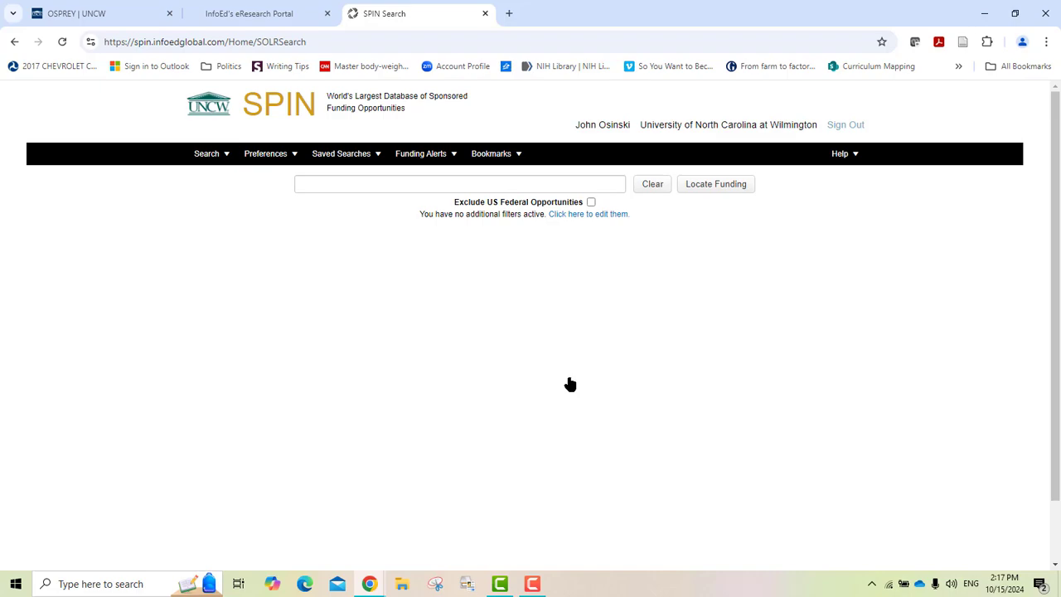
Load the saved search "Rural opioids" with its stored filters and search options
{"action": "left_click", "coordinate": [321, 155]}
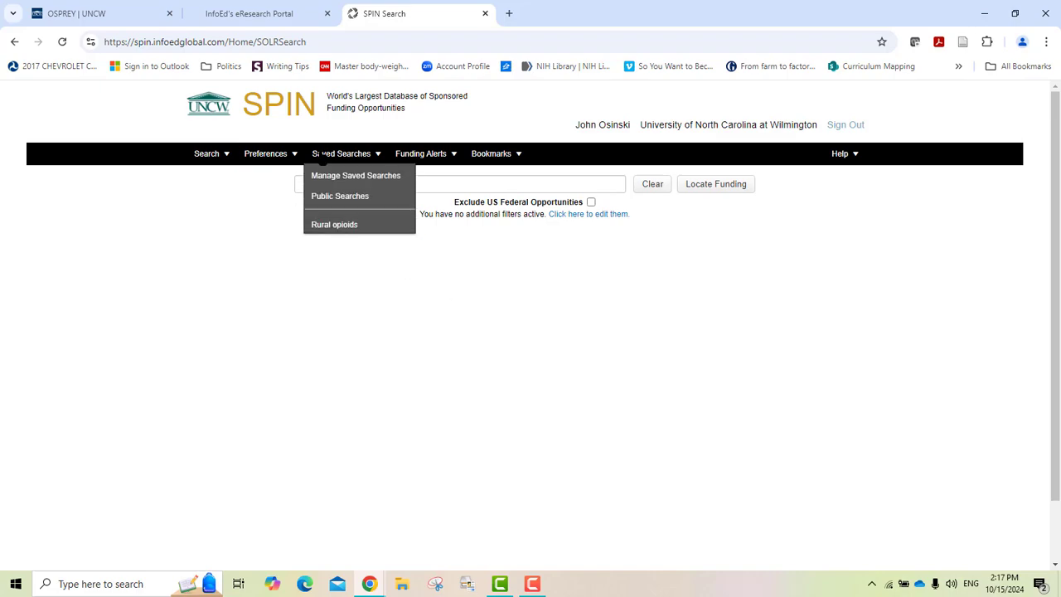
{"action": "left_click", "coordinate": [328, 224]}
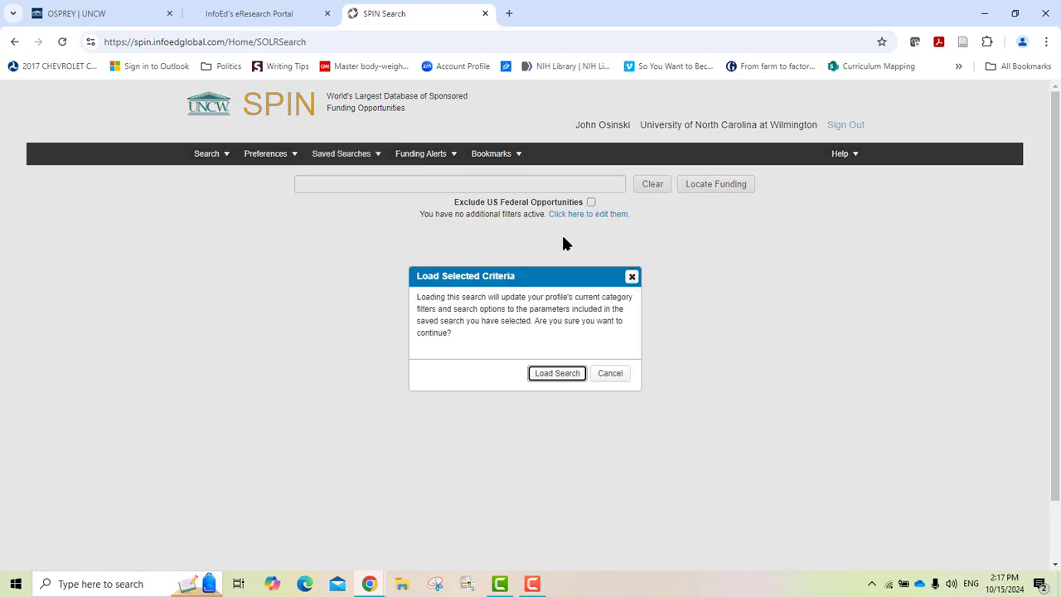
{"action": "left_click", "coordinate": [554, 373]}
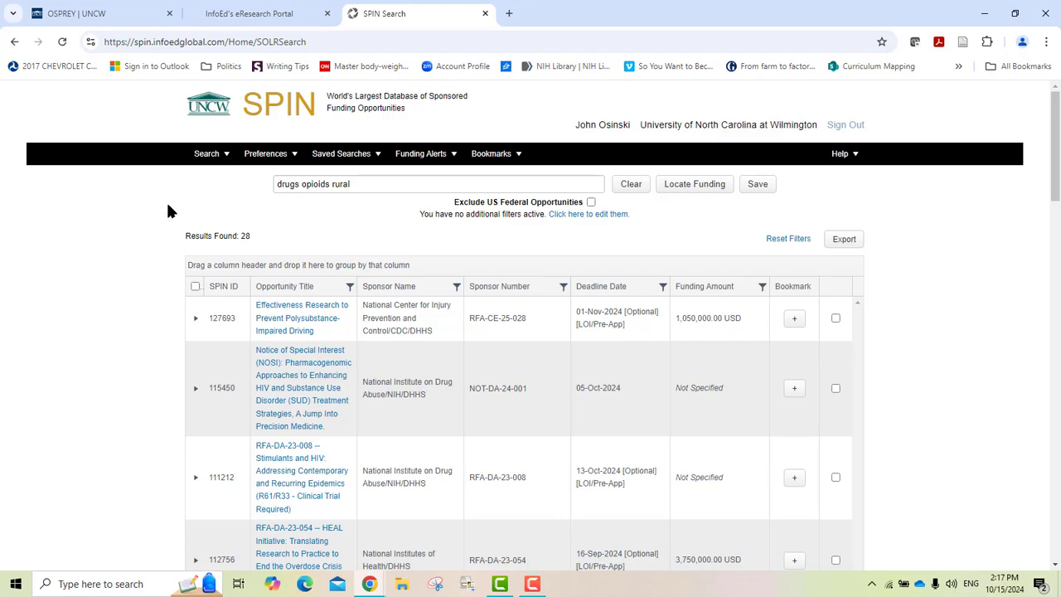
Restart text search mode with empty parameters, discarding the loaded search and its results
{"action": "mouse_move", "coordinate": [205, 154]}
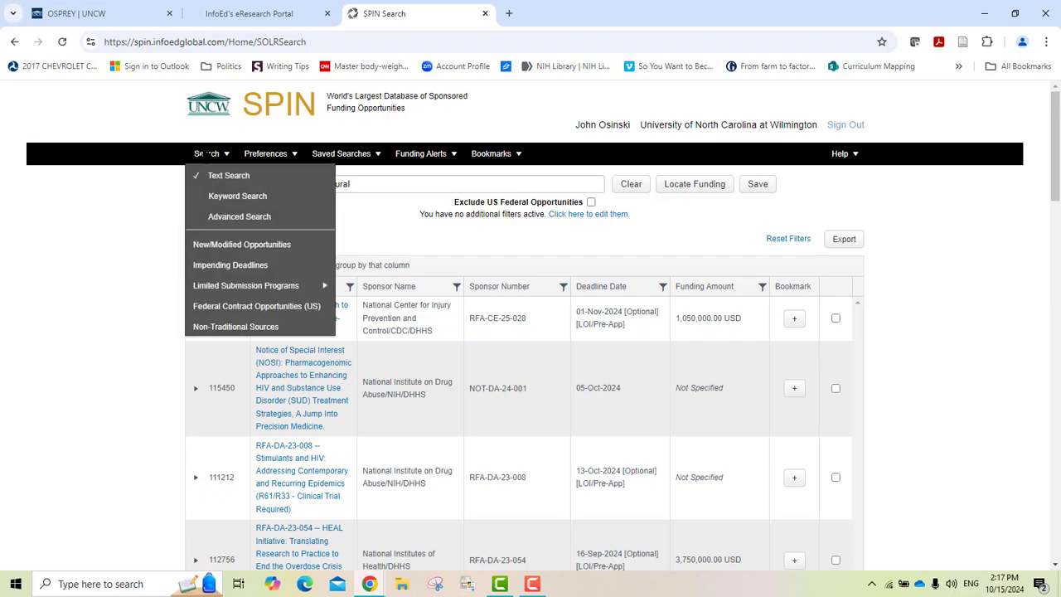
{"action": "left_click", "coordinate": [219, 175]}
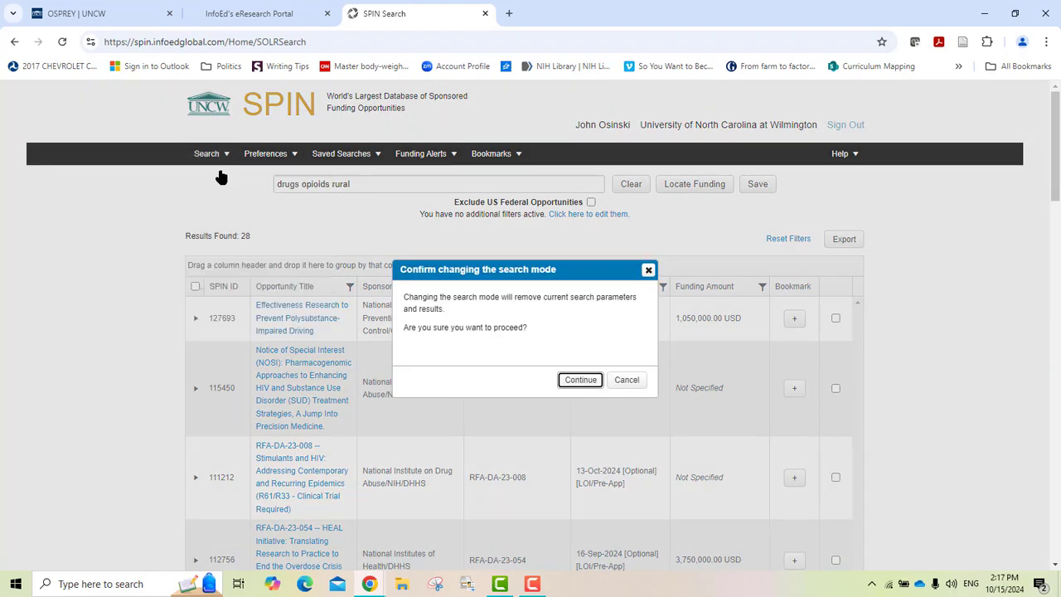
{"action": "left_click", "coordinate": [573, 383]}
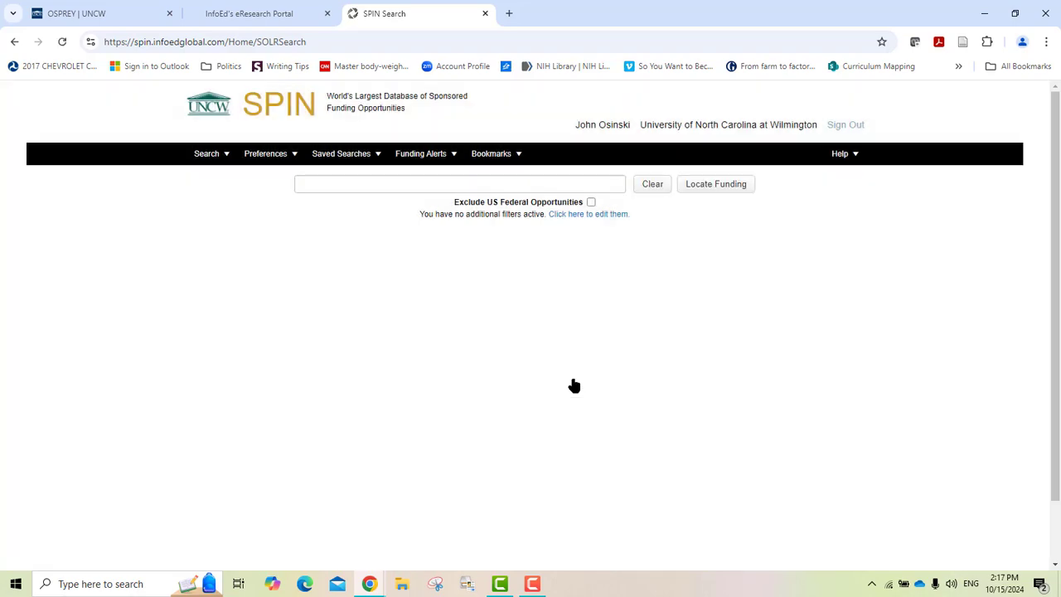
Examine the list of own saved searches with its page-size choices and the list of public searches
{"action": "left_click", "coordinate": [335, 156]}
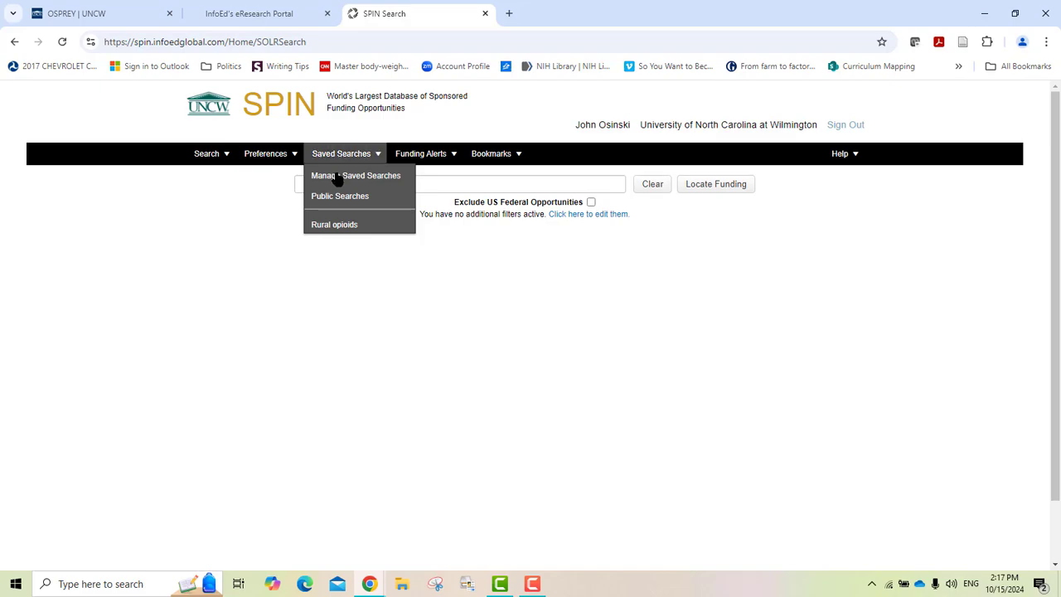
{"action": "left_click", "coordinate": [336, 177]}
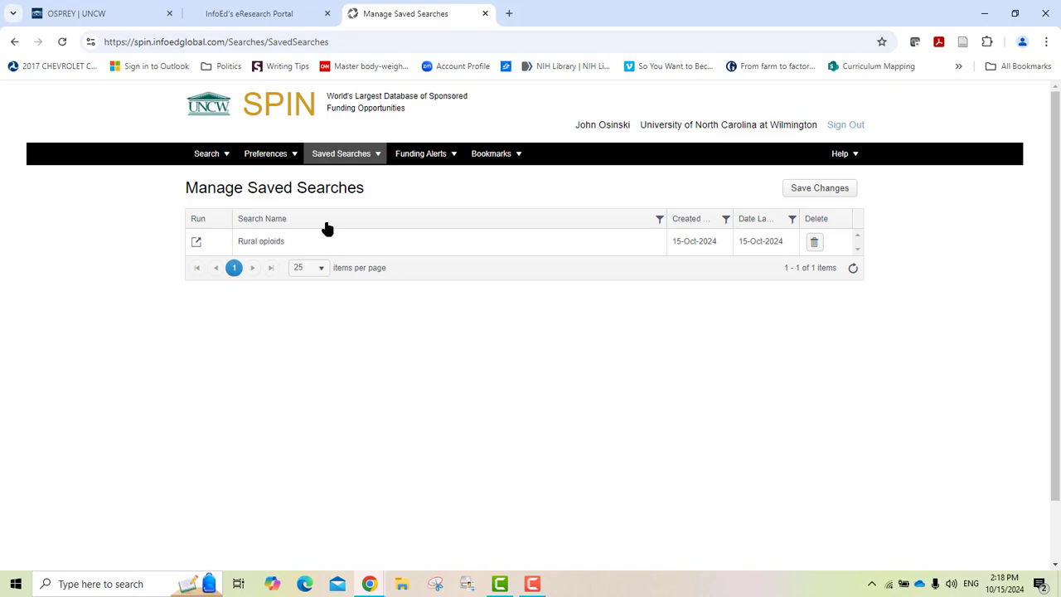
{"action": "left_click", "coordinate": [323, 275]}
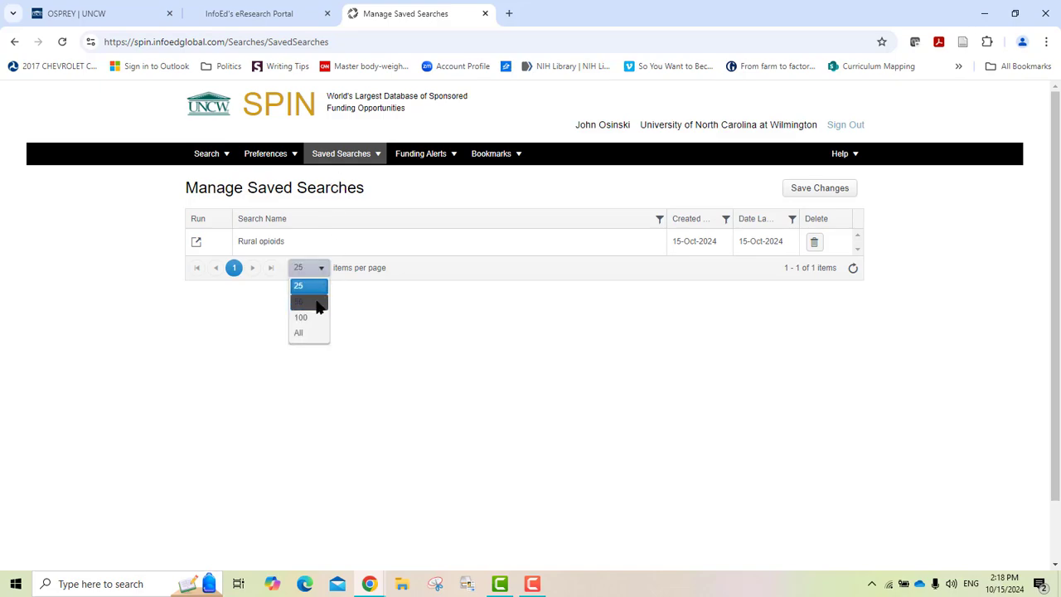
{"action": "left_click", "coordinate": [97, 302]}
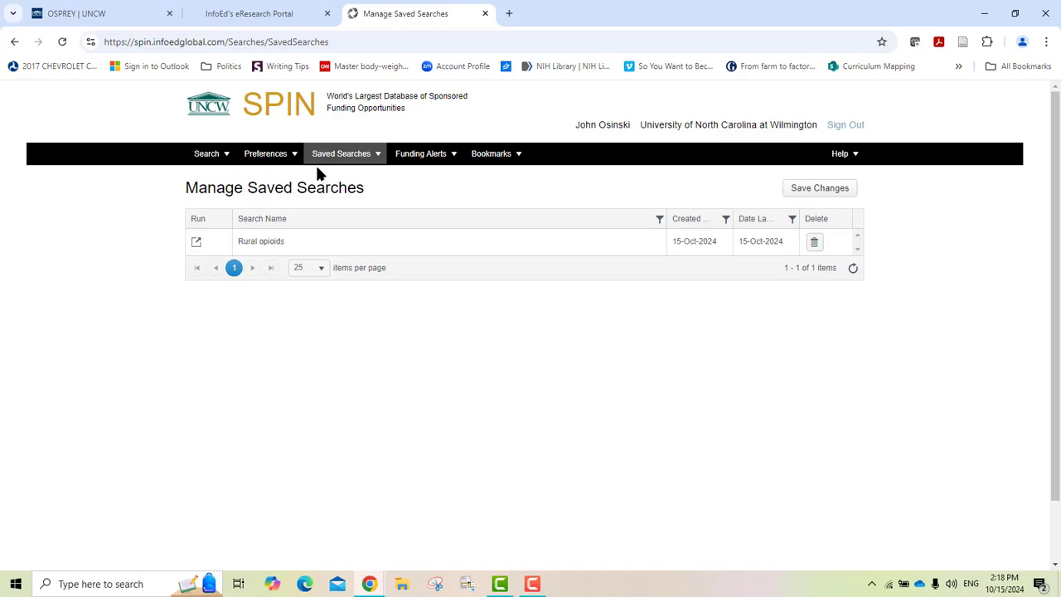
{"action": "mouse_move", "coordinate": [315, 162]}
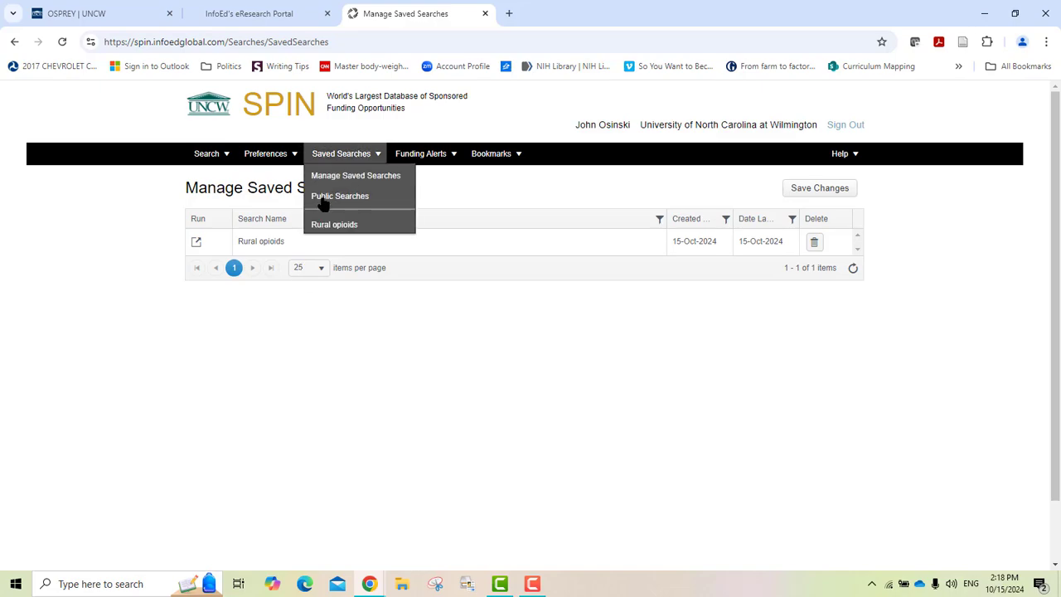
{"action": "left_click", "coordinate": [323, 197]}
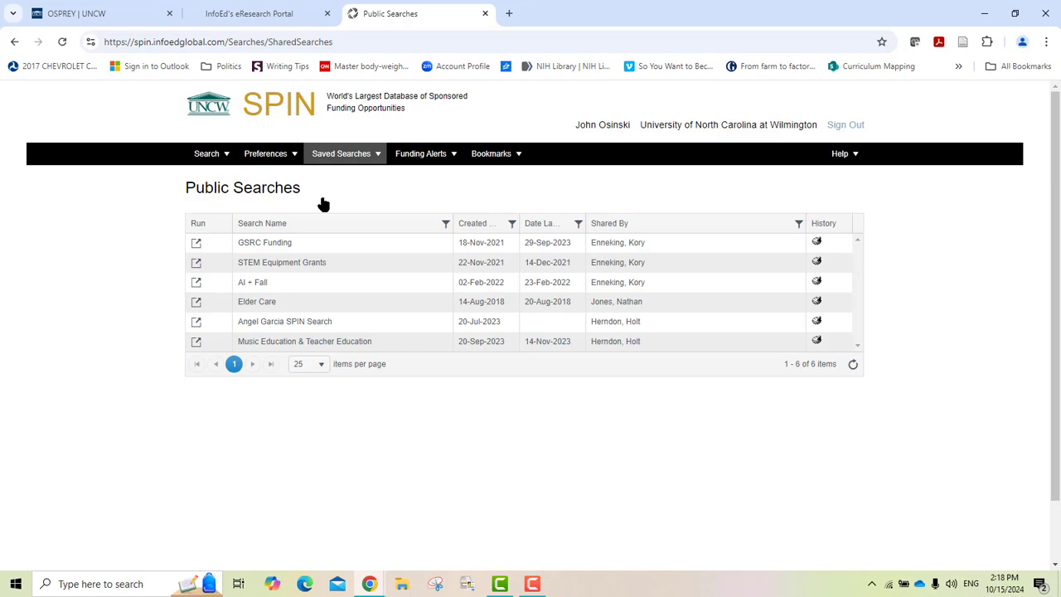
{"action": "mouse_move", "coordinate": [338, 159]}
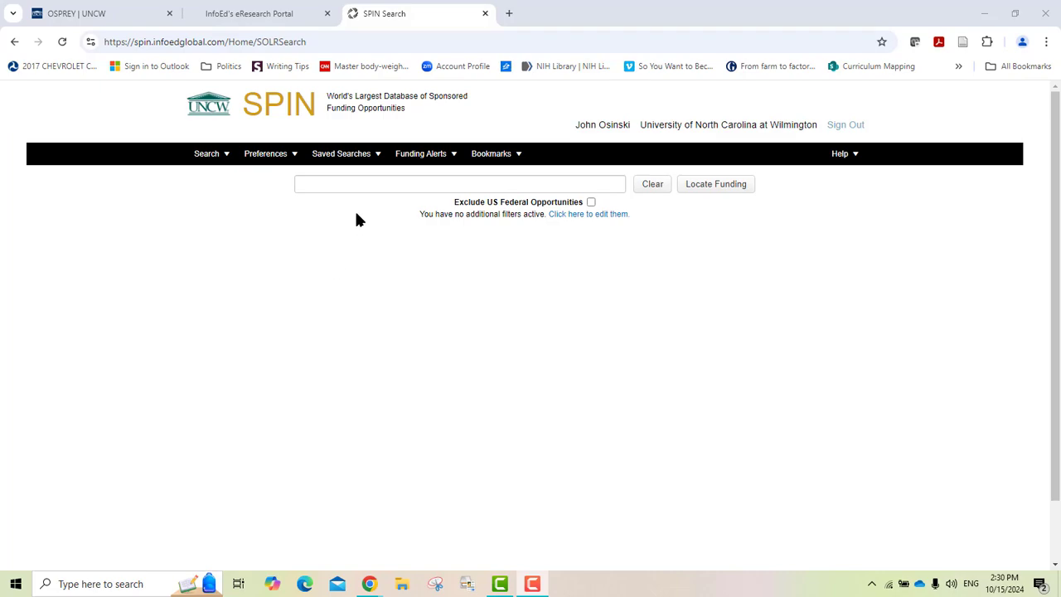
Examine the alert frequencies and email formats available for the "Rural opioids" search in funding alert management, leaving both set to None
{"action": "mouse_move", "coordinate": [406, 157]}
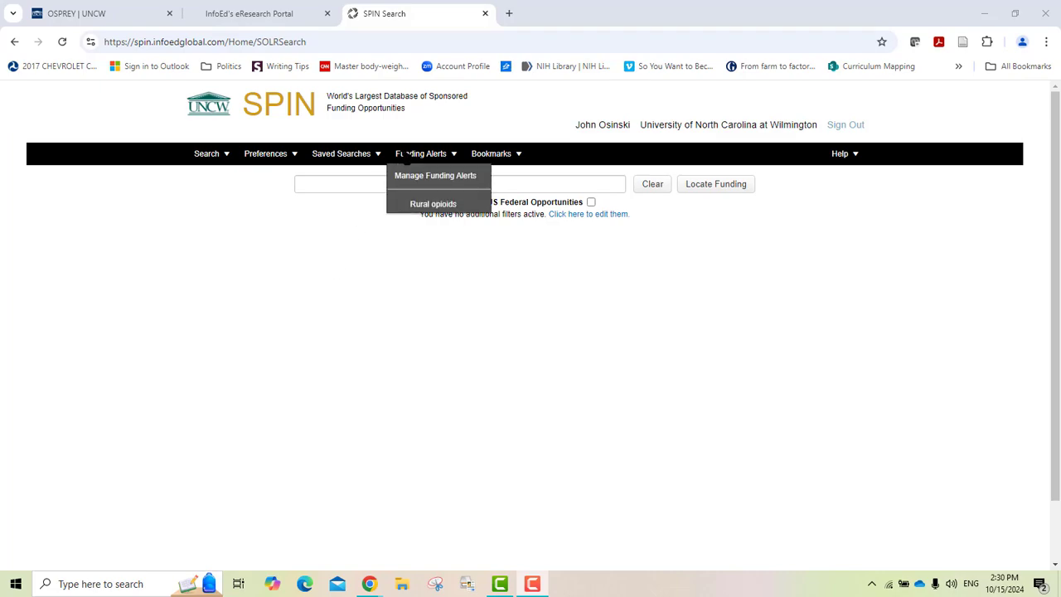
{"action": "left_click", "coordinate": [411, 175]}
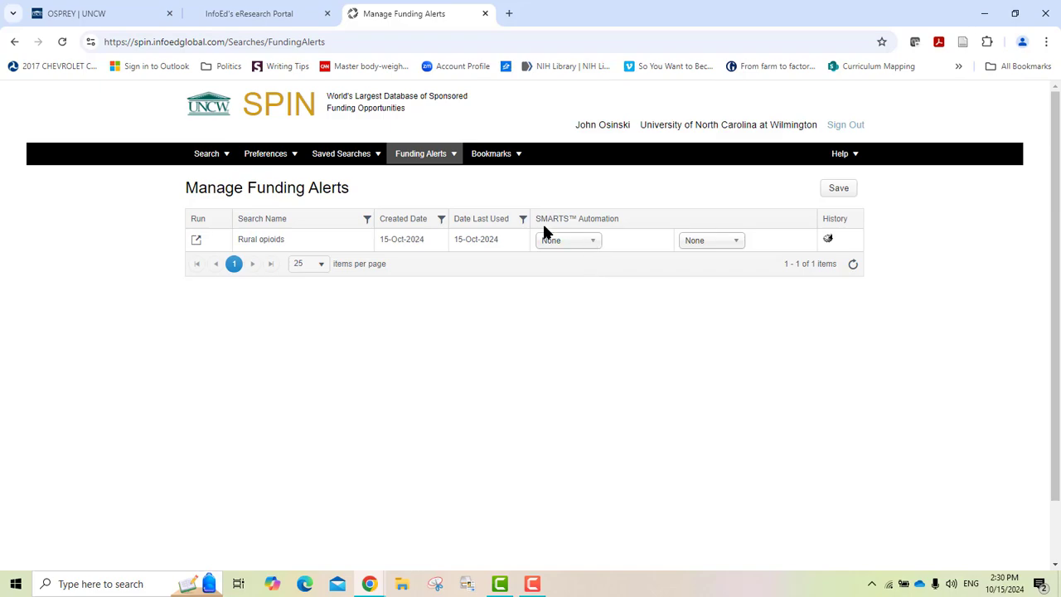
{"action": "left_click", "coordinate": [592, 240]}
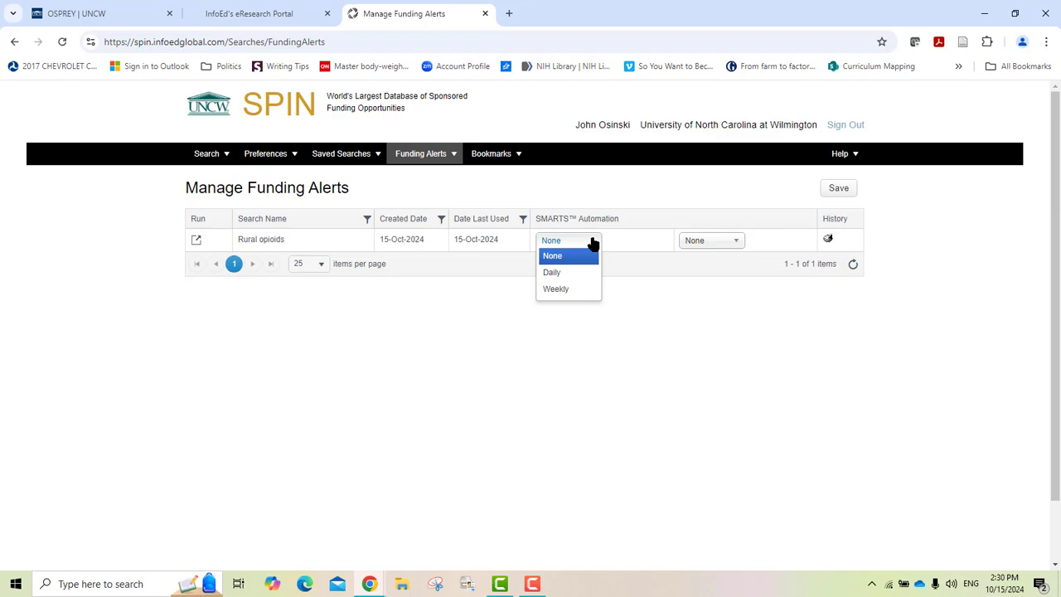
{"action": "left_click", "coordinate": [736, 244]}
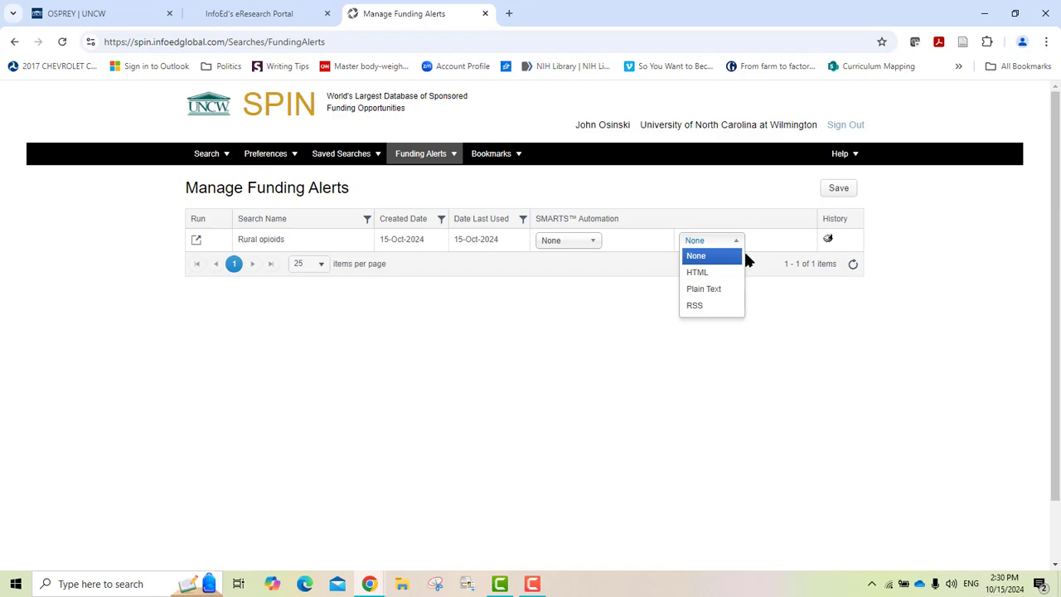
{"action": "left_click", "coordinate": [779, 348]}
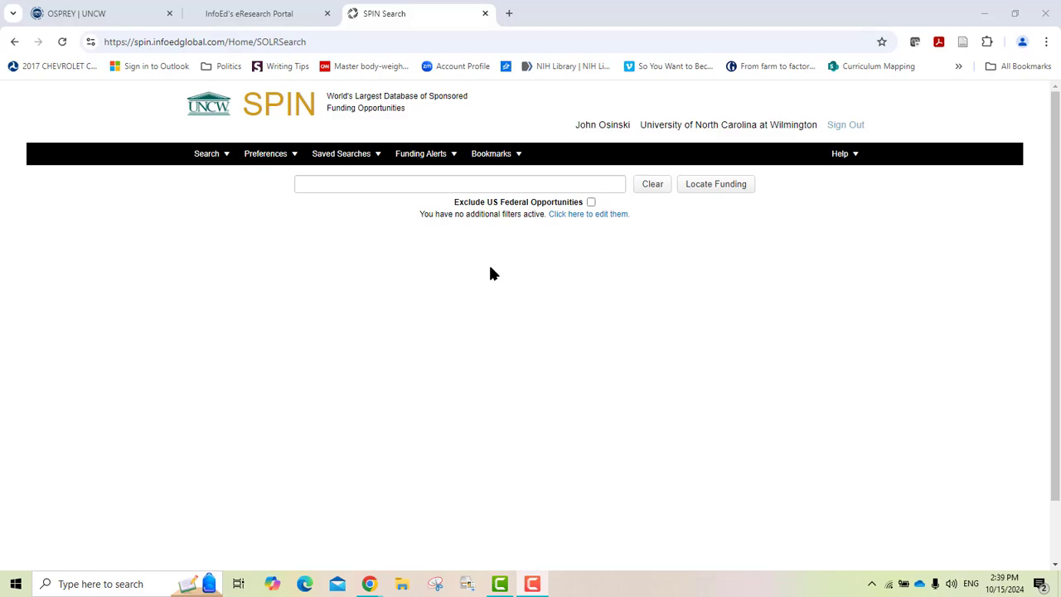
Search for funding opportunities using the earlier terms "drugs opioids rural"
{"action": "mouse_move", "coordinate": [484, 165]}
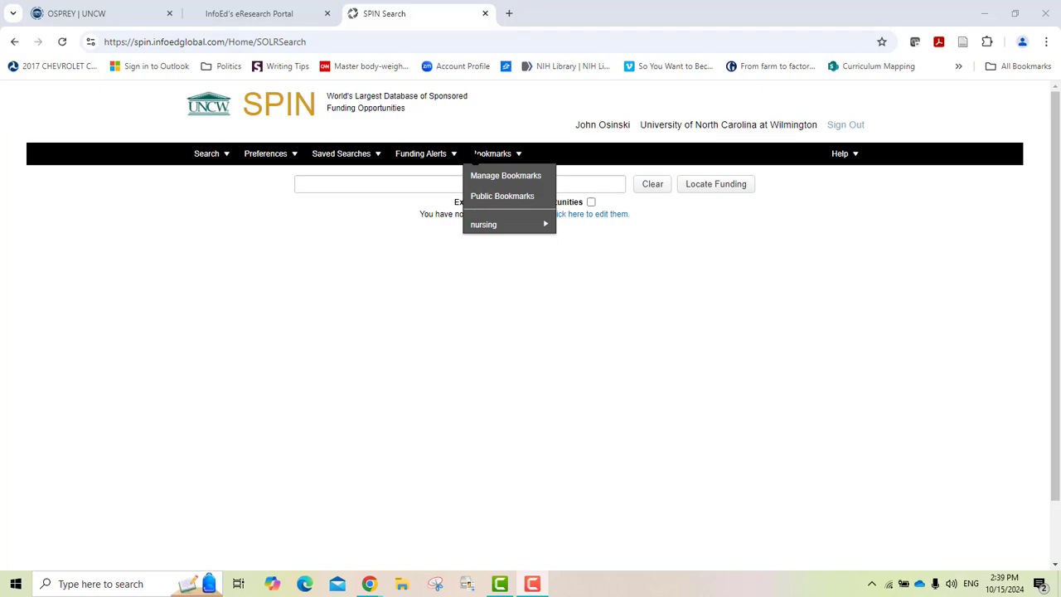
{"action": "left_click", "coordinate": [347, 180]}
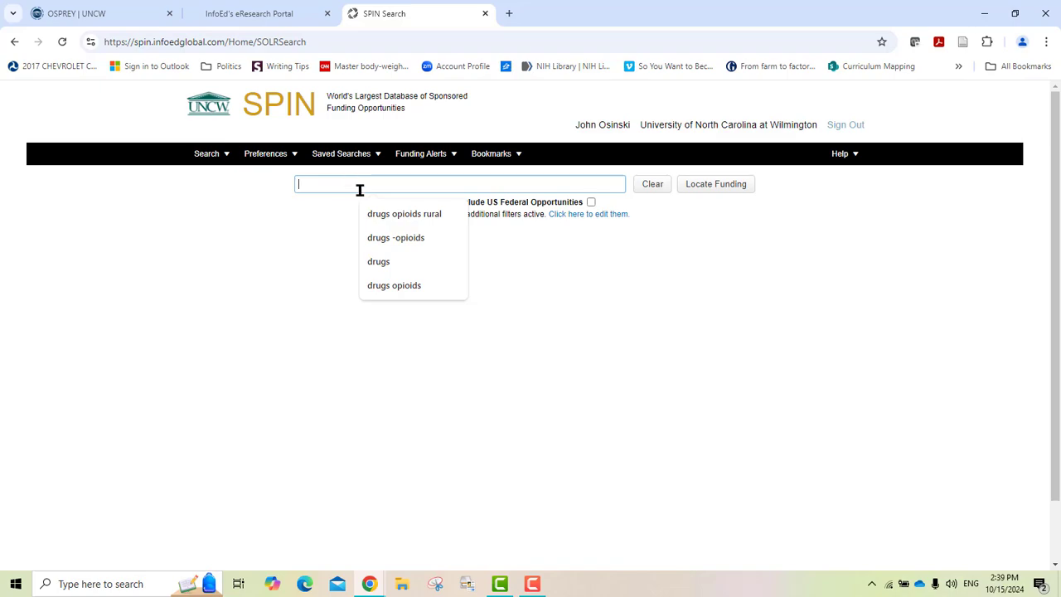
{"action": "left_click", "coordinate": [378, 214]}
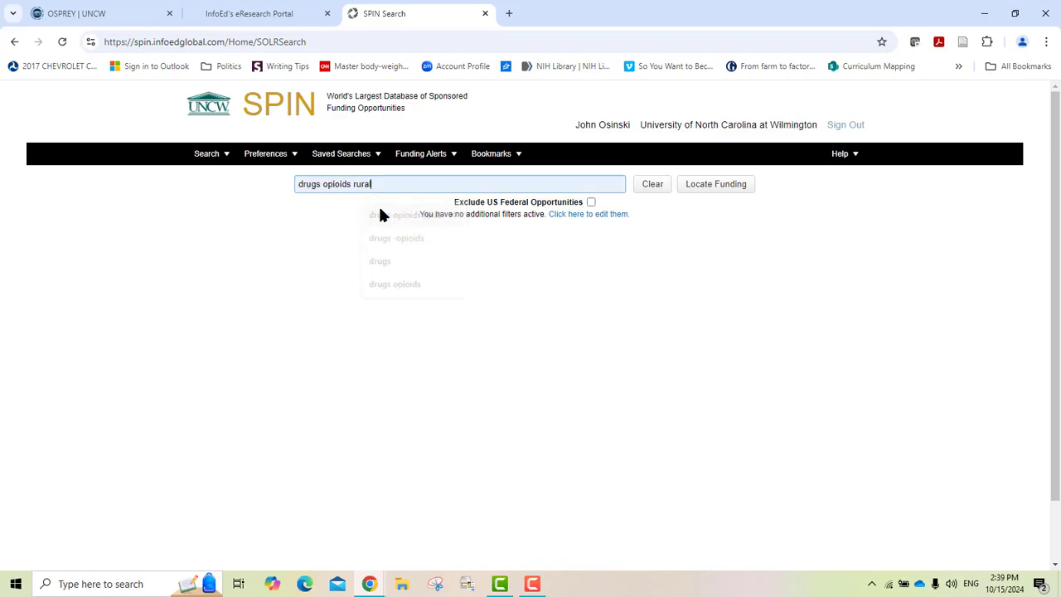
{"action": "left_click", "coordinate": [688, 190]}
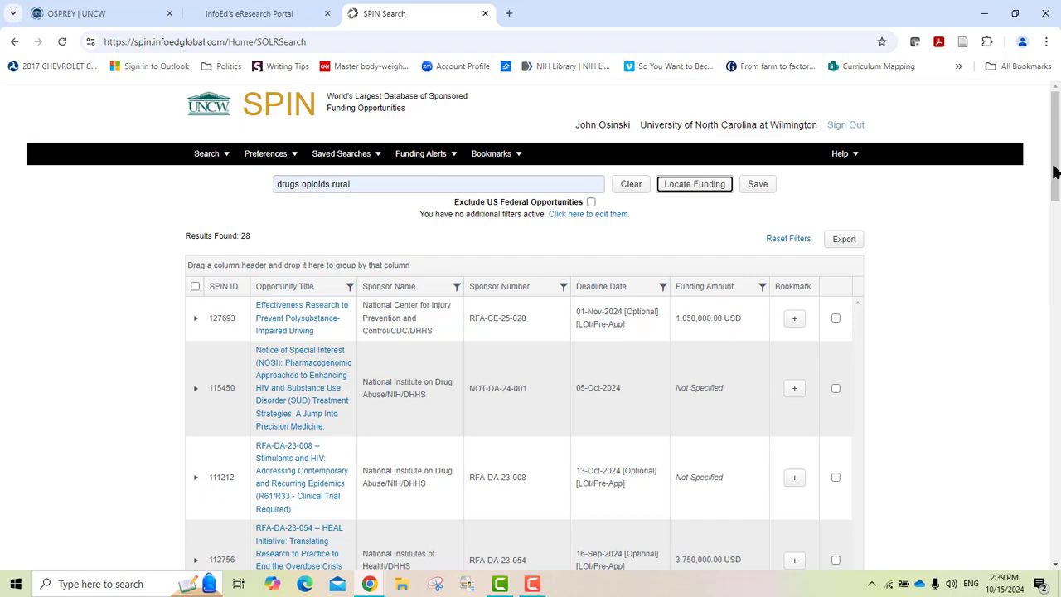
Bookmark the first result, "Effectiveness Research to Prevent Polysubstance-Impaired Driving", in a new bookmark group named "Opioids"
{"action": "left_click_drag", "start_coordinate": [1055, 171], "coordinate": [1056, 205]}
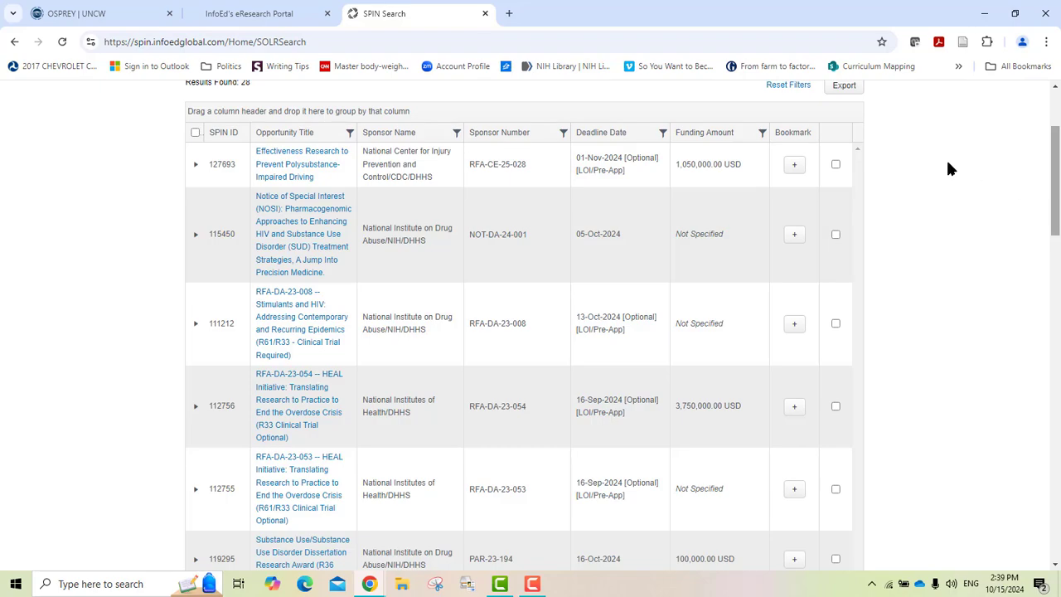
{"action": "left_click", "coordinate": [793, 166]}
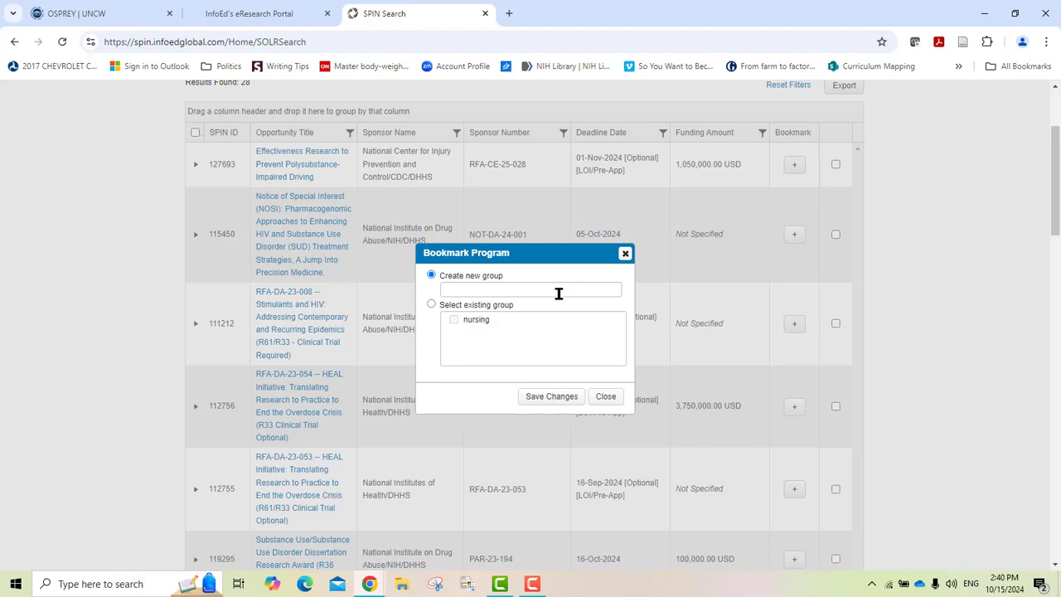
{"action": "left_click", "coordinate": [469, 289]}
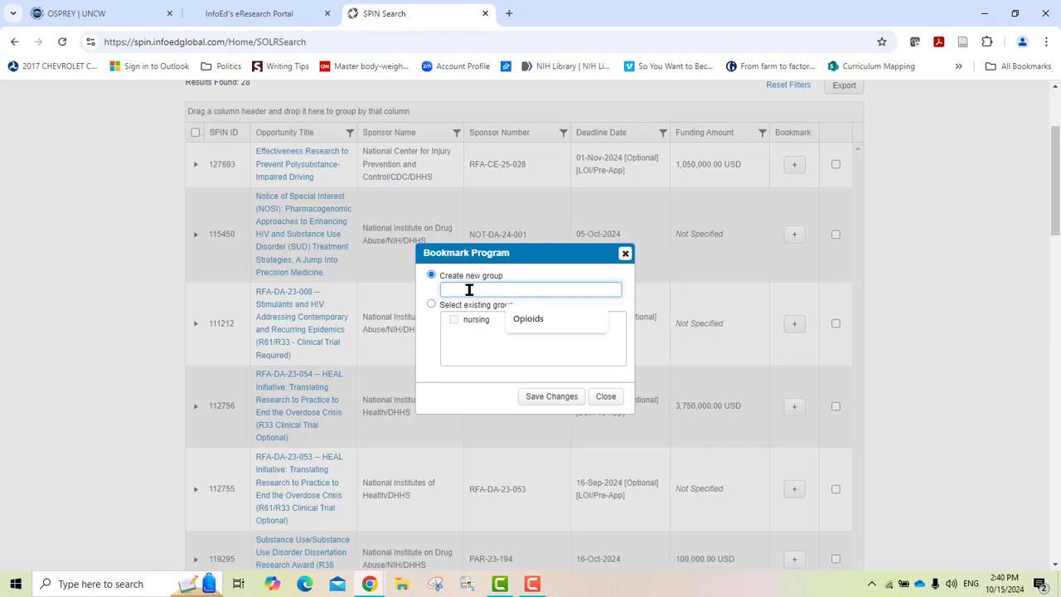
{"action": "left_click", "coordinate": [533, 320]}
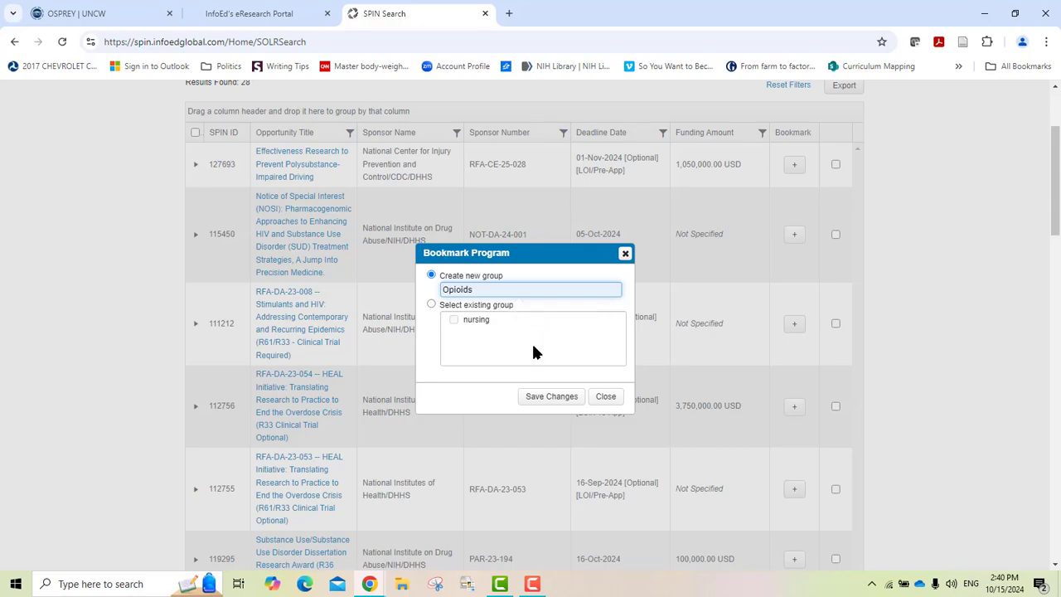
{"action": "left_click", "coordinate": [539, 399]}
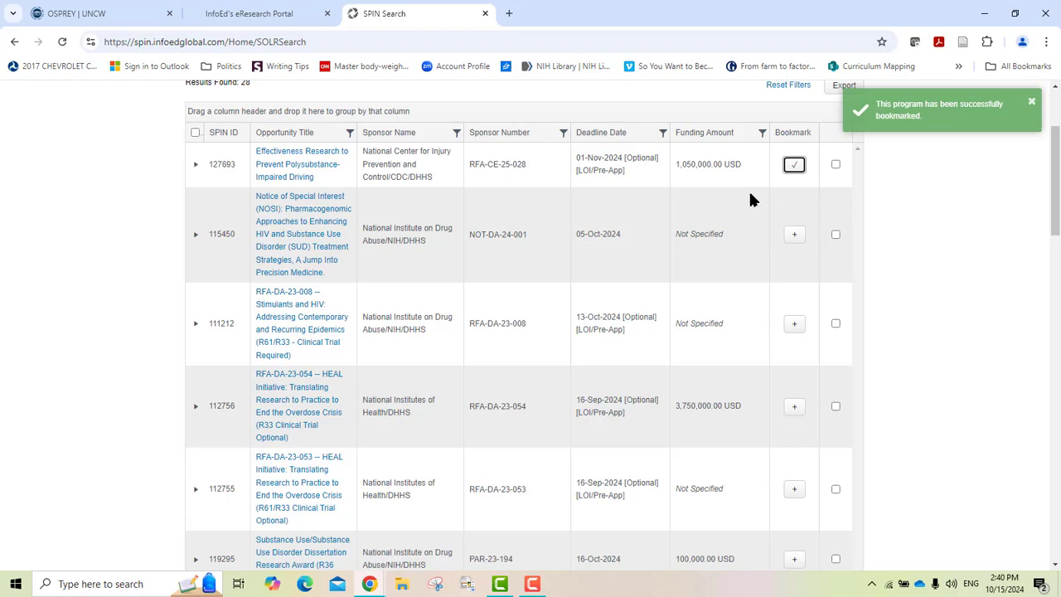
Bookmark the second result, the Pharmacogenomic Approaches notice NOT-DA-24-001, in the existing "Opioids" group
{"action": "left_click", "coordinate": [794, 235]}
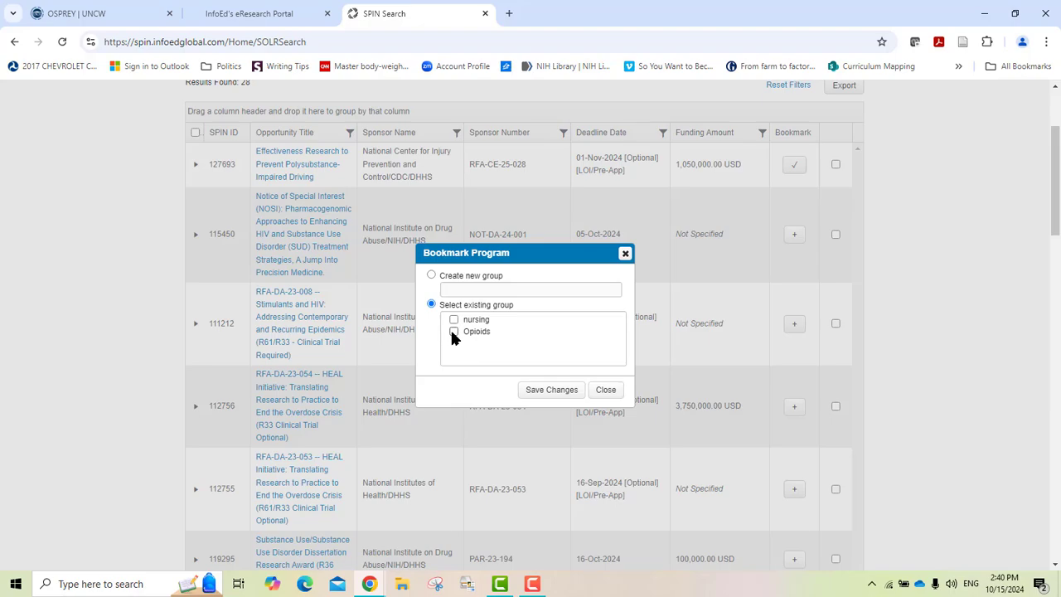
{"action": "left_click", "coordinate": [454, 332]}
{"action": "left_click", "coordinate": [536, 392]}
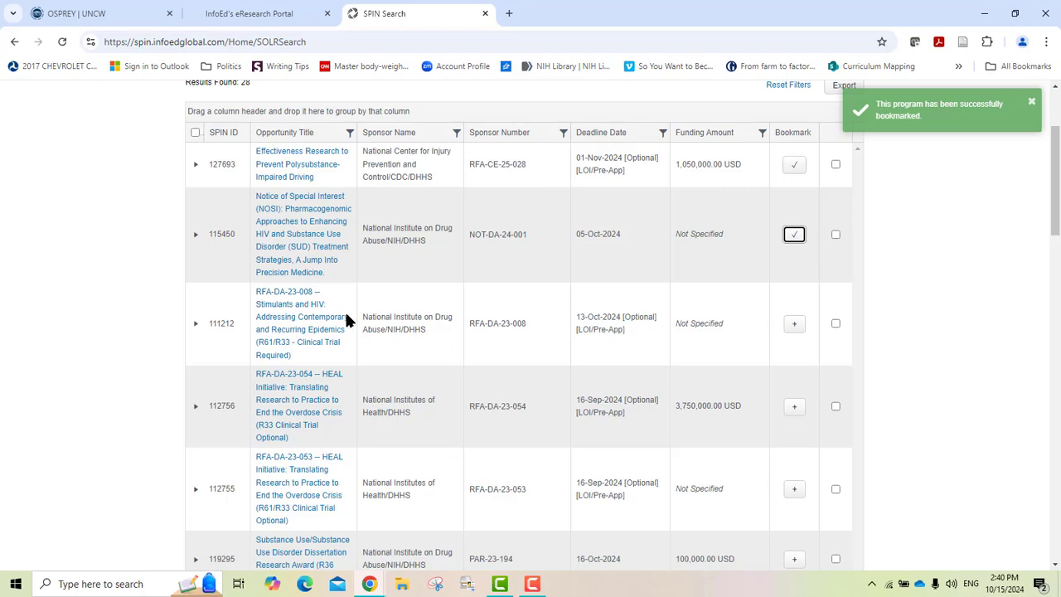
Open the full program details of the third result, RFA-DA-23-008 on stimulants and HIV
{"action": "left_click", "coordinate": [282, 312]}
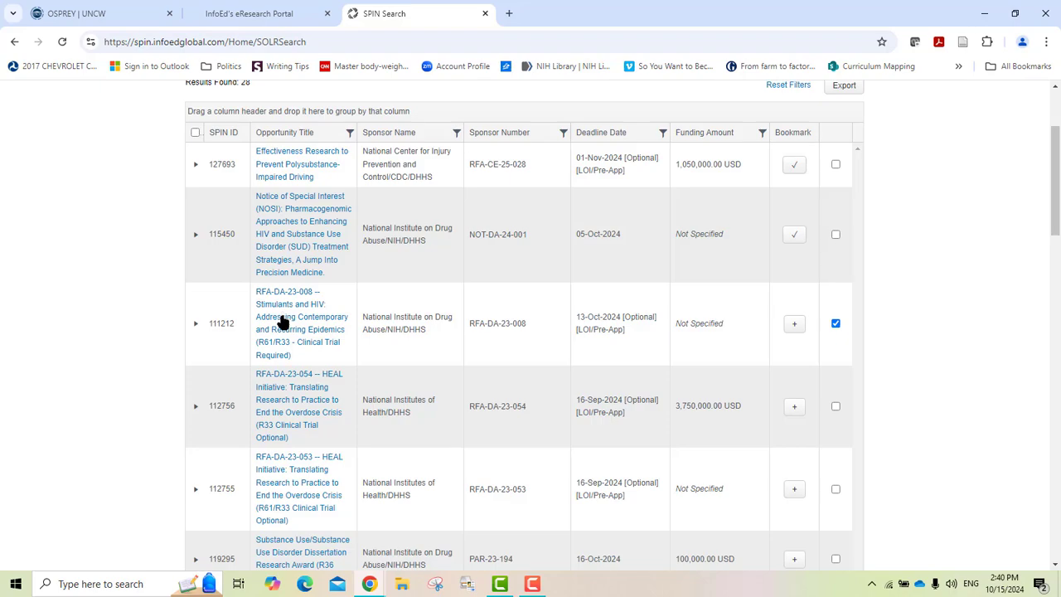
{"action": "left_click", "coordinate": [281, 320]}
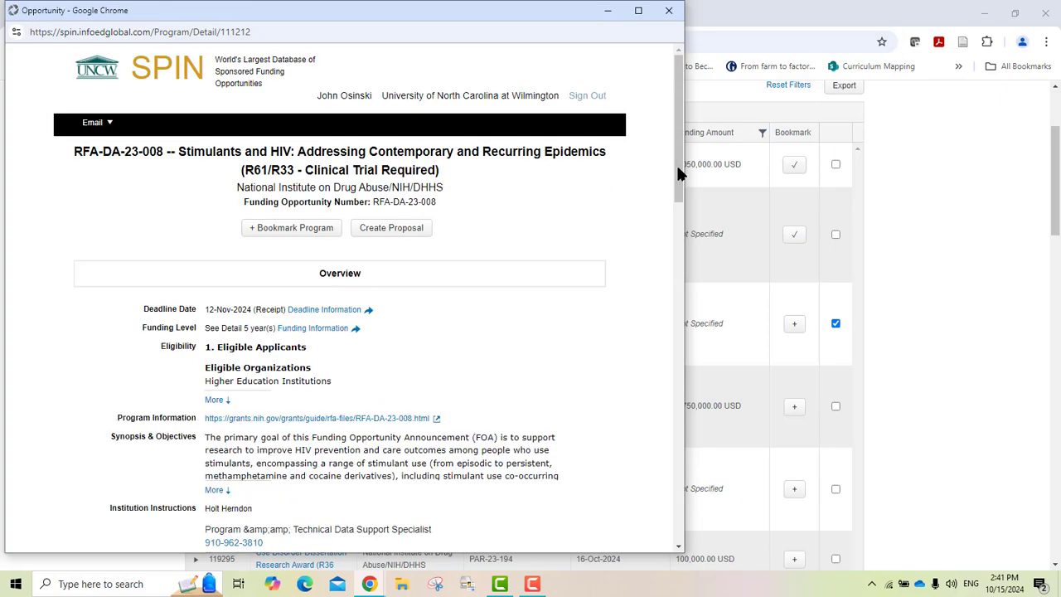
Bookmark the RFA-DA-23-008 stimulants and HIV program in the existing "Opioids" group from its details window, and close that window
{"action": "left_click_drag", "start_coordinate": [677, 167], "coordinate": [674, 200]}
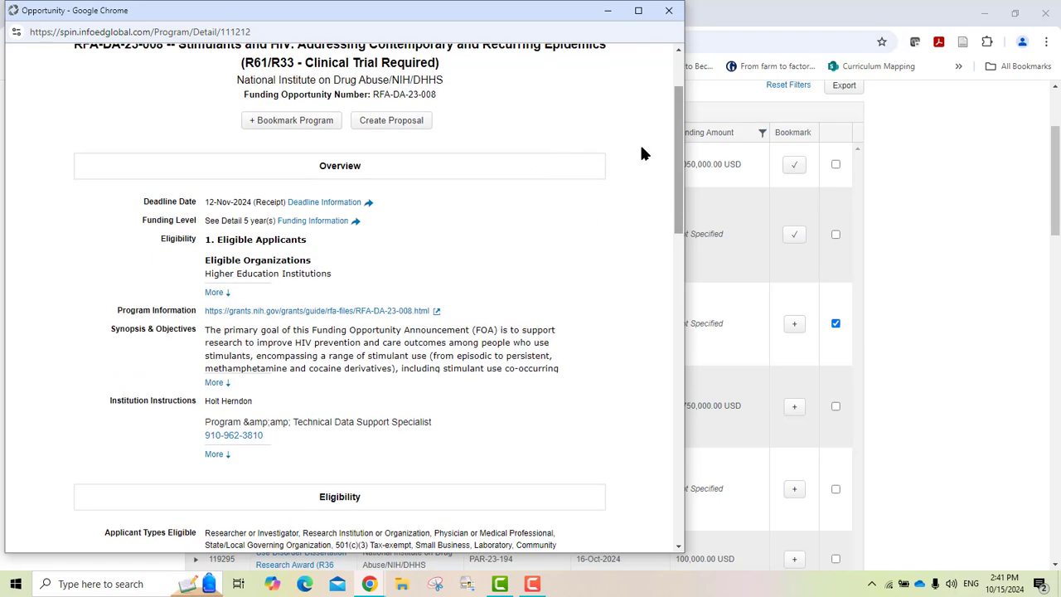
{"action": "left_click_drag", "start_coordinate": [675, 161], "coordinate": [669, 132]}
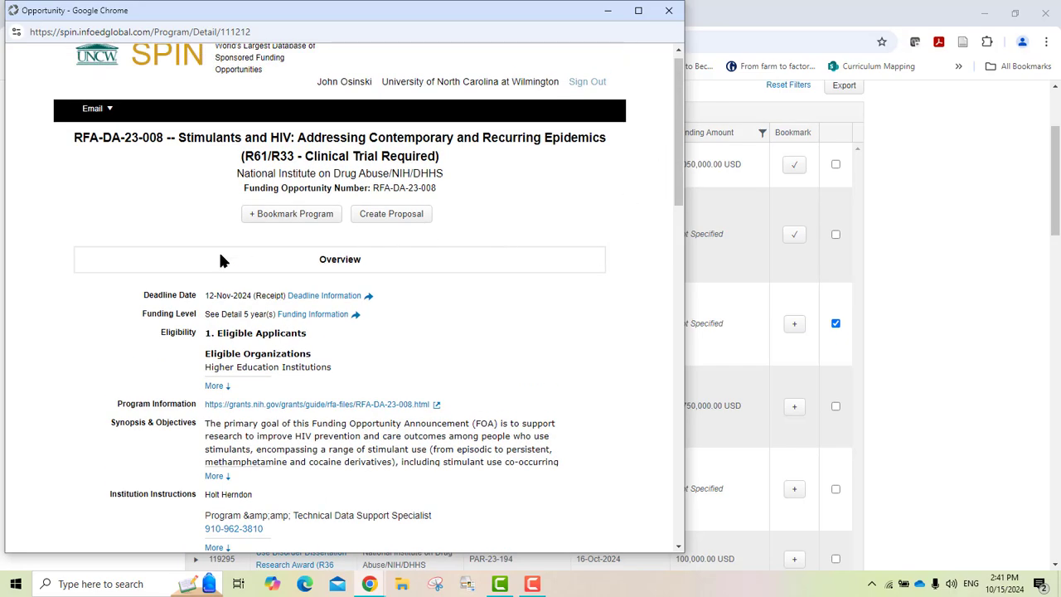
{"action": "left_click", "coordinate": [276, 220]}
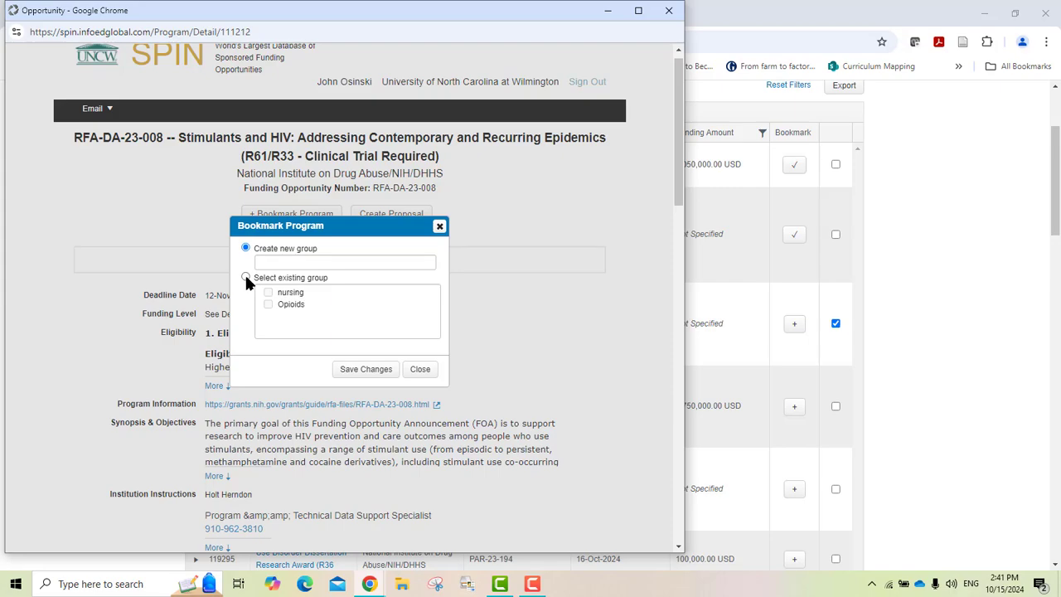
{"action": "left_click", "coordinate": [246, 277]}
{"action": "left_click", "coordinate": [268, 305]}
{"action": "left_click", "coordinate": [350, 369]}
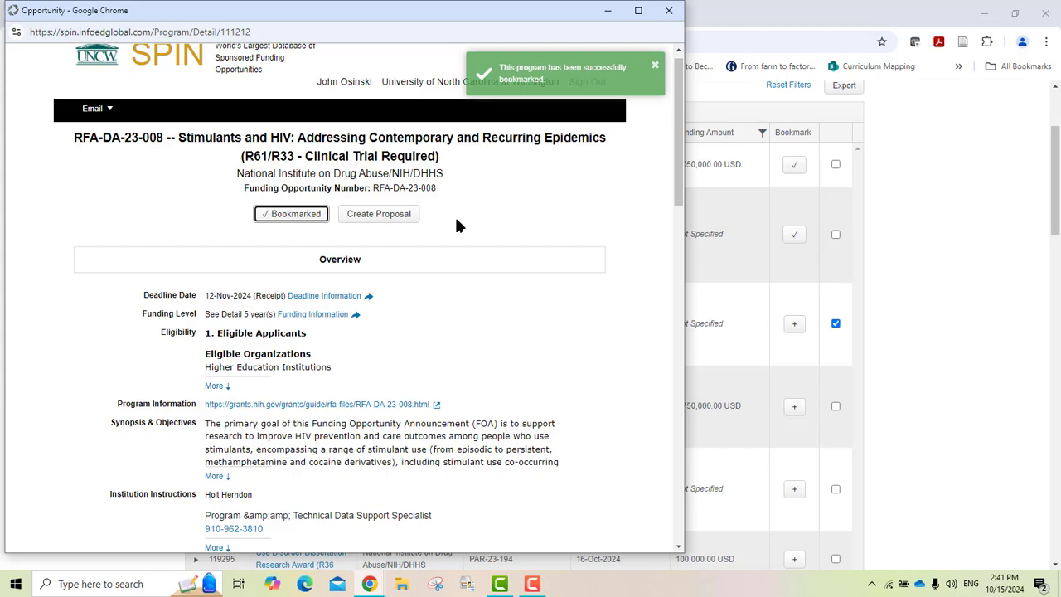
{"action": "left_click", "coordinate": [665, 13]}
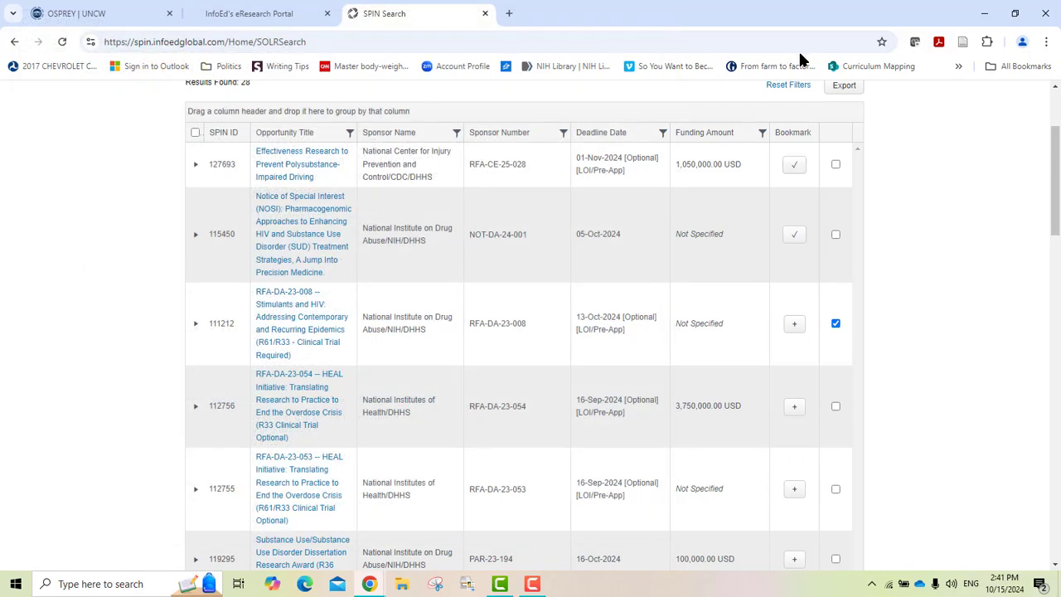
Start a fresh text search, discarding the current search terms and results
{"action": "scroll", "coordinate": [1055, 102], "scroll_direction": "up", "scroll_amount": 2}
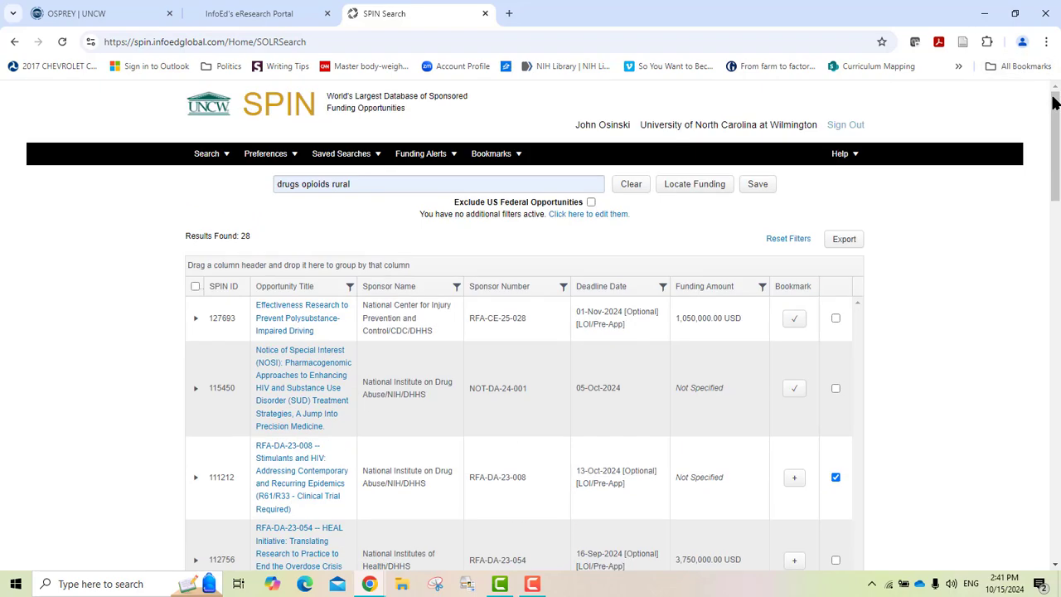
{"action": "left_click", "coordinate": [216, 176]}
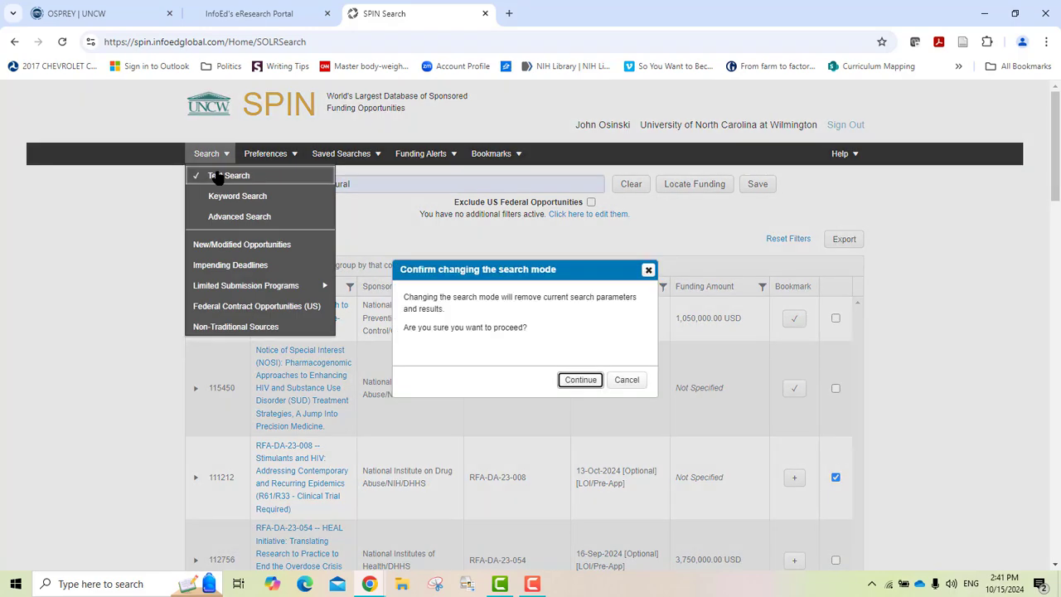
{"action": "left_click", "coordinate": [570, 383]}
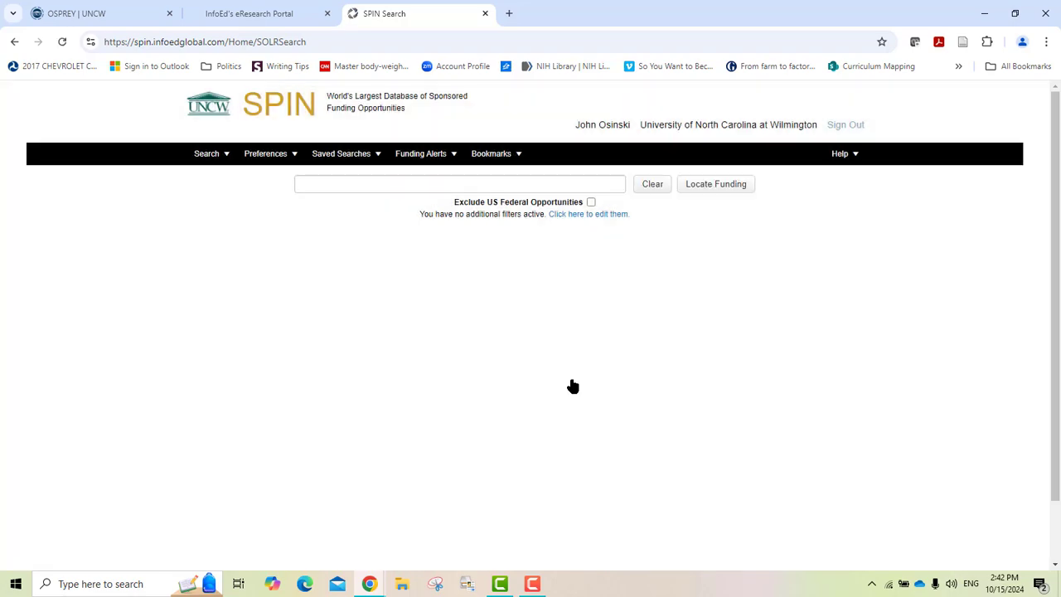
Review the programs bookmarked under "Opioids" and "nursing", and open the bookmark management page
{"action": "left_click", "coordinate": [478, 156]}
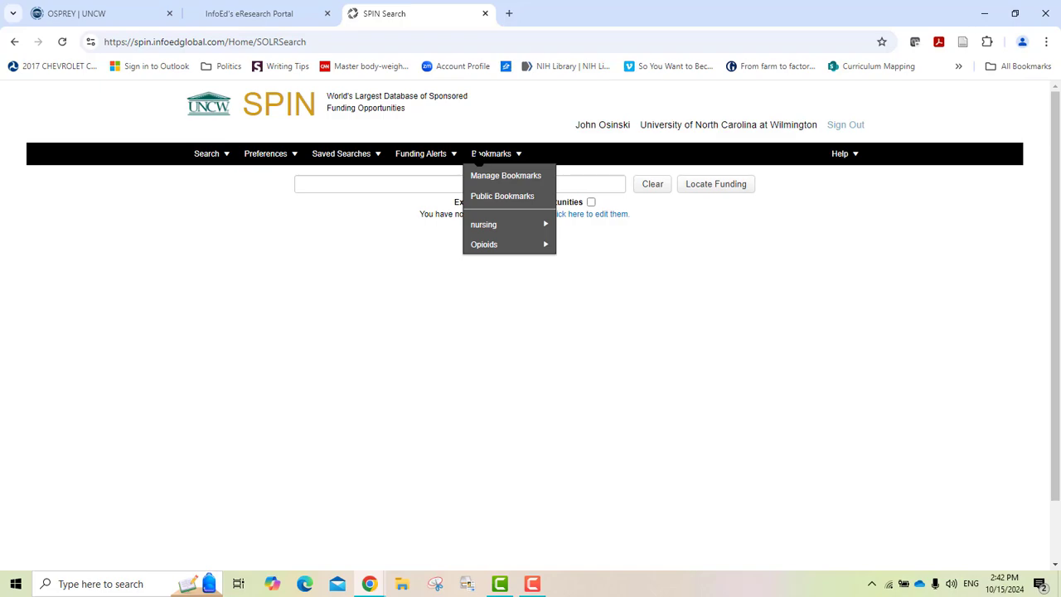
{"action": "mouse_move", "coordinate": [500, 246]}
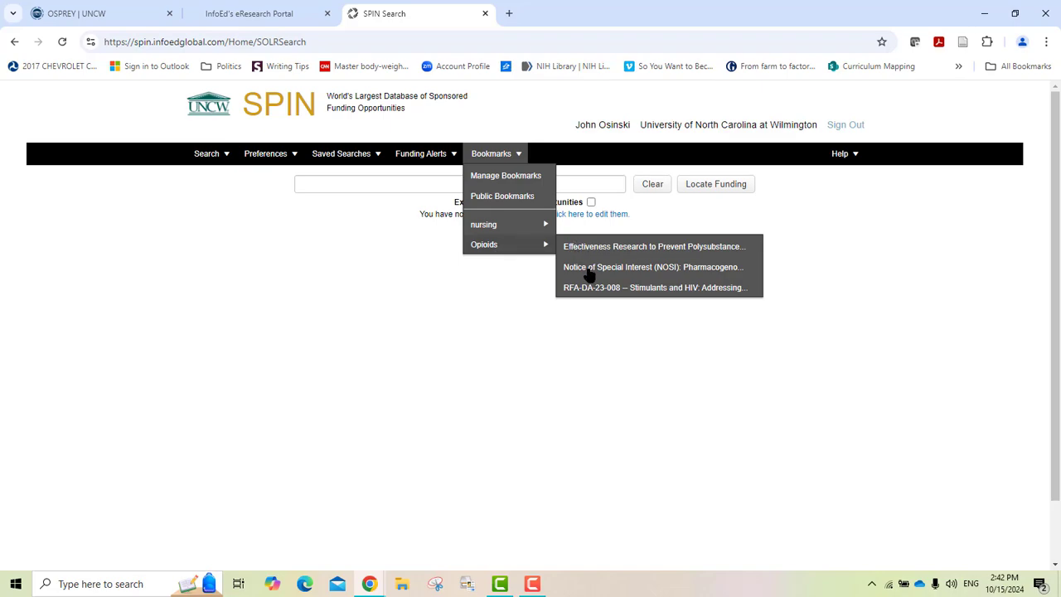
{"action": "mouse_move", "coordinate": [497, 224]}
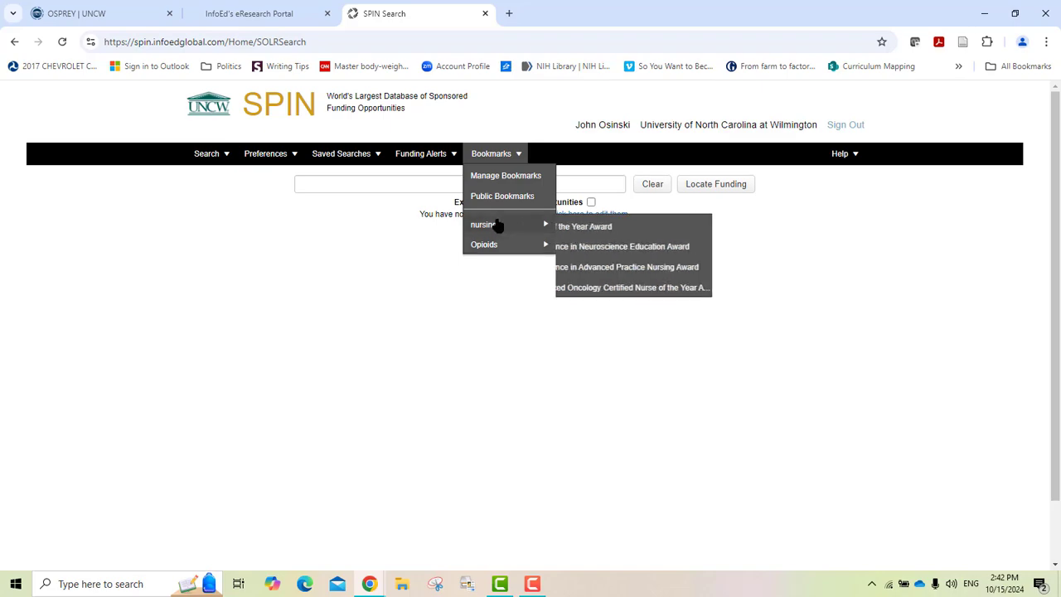
{"action": "left_click", "coordinate": [489, 177]}
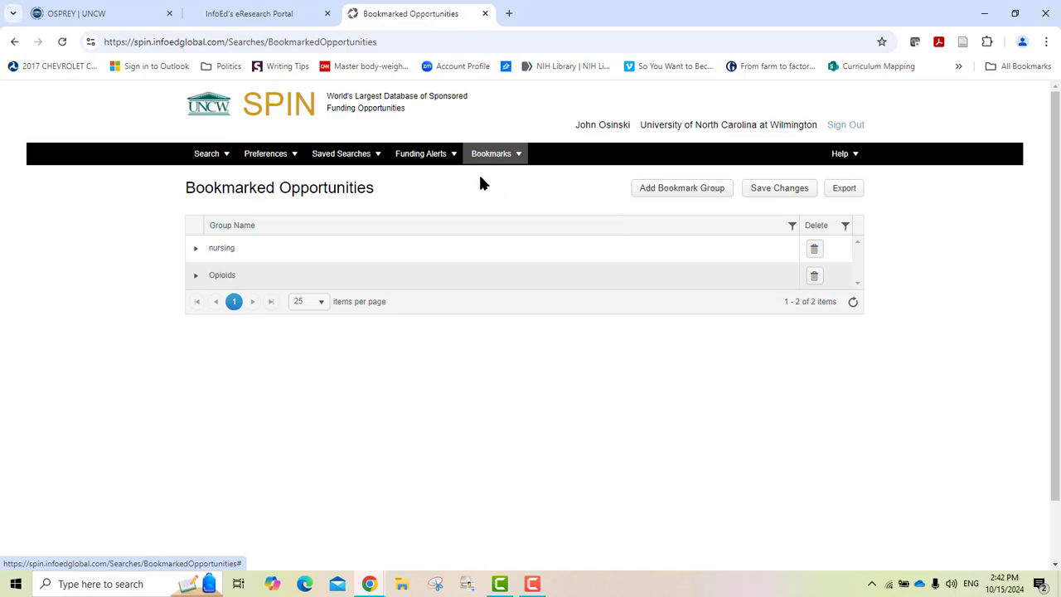
Open the public bookmarks and expand the "Undergraduate Research" group to view its opportunities
{"action": "mouse_move", "coordinate": [489, 153]}
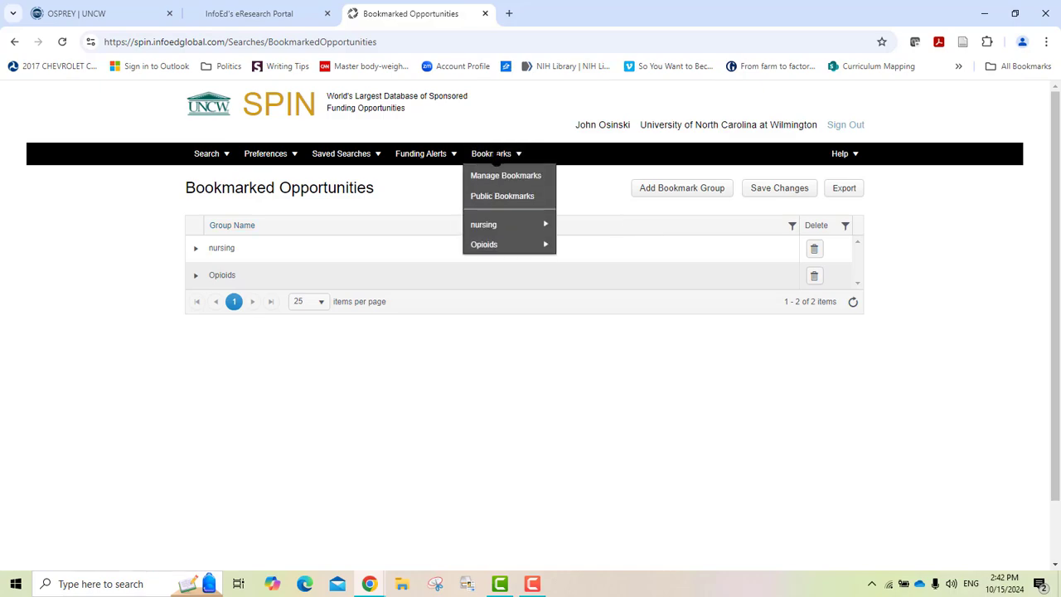
{"action": "left_click", "coordinate": [488, 195]}
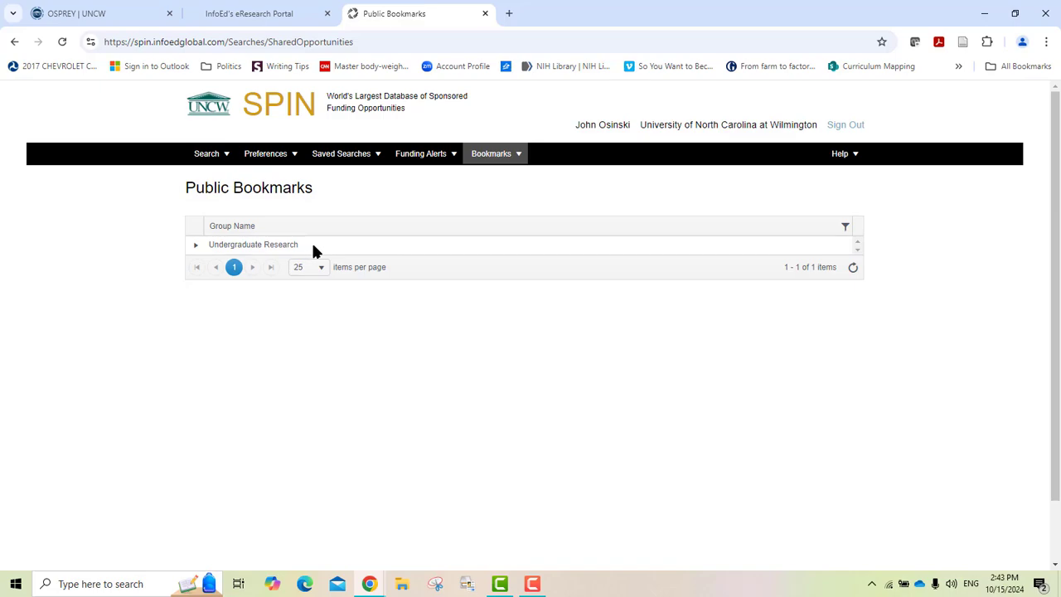
{"action": "left_click", "coordinate": [195, 248]}
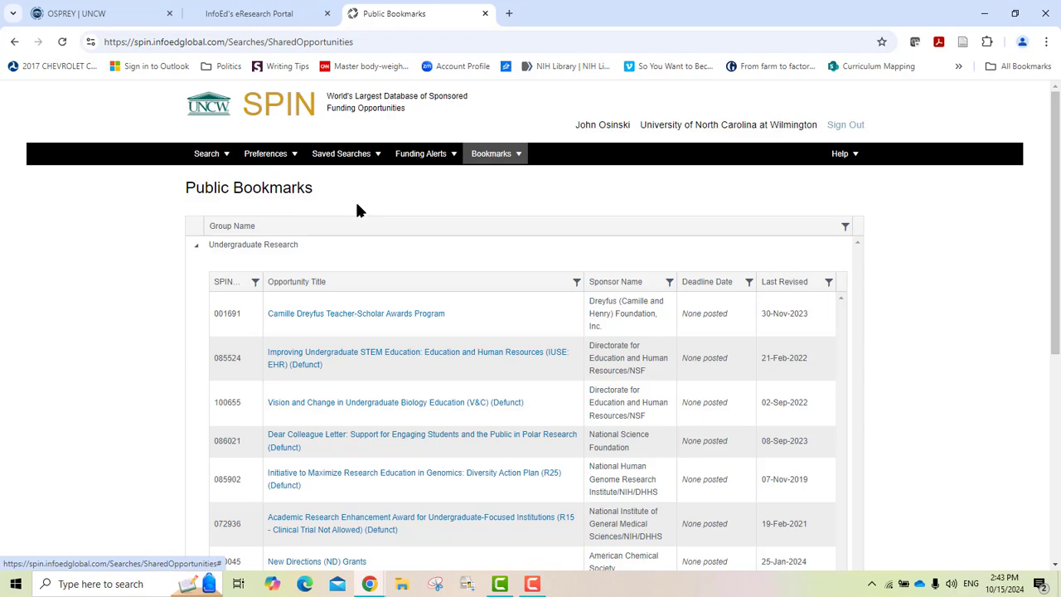
{"action": "left_click", "coordinate": [495, 154]}
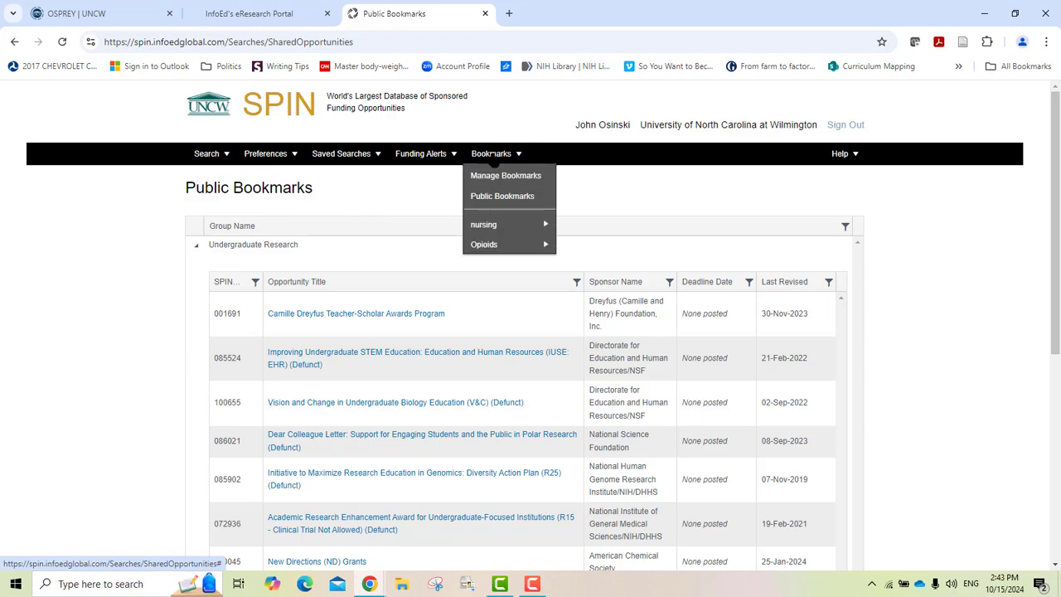
{"action": "left_click", "coordinate": [494, 196]}
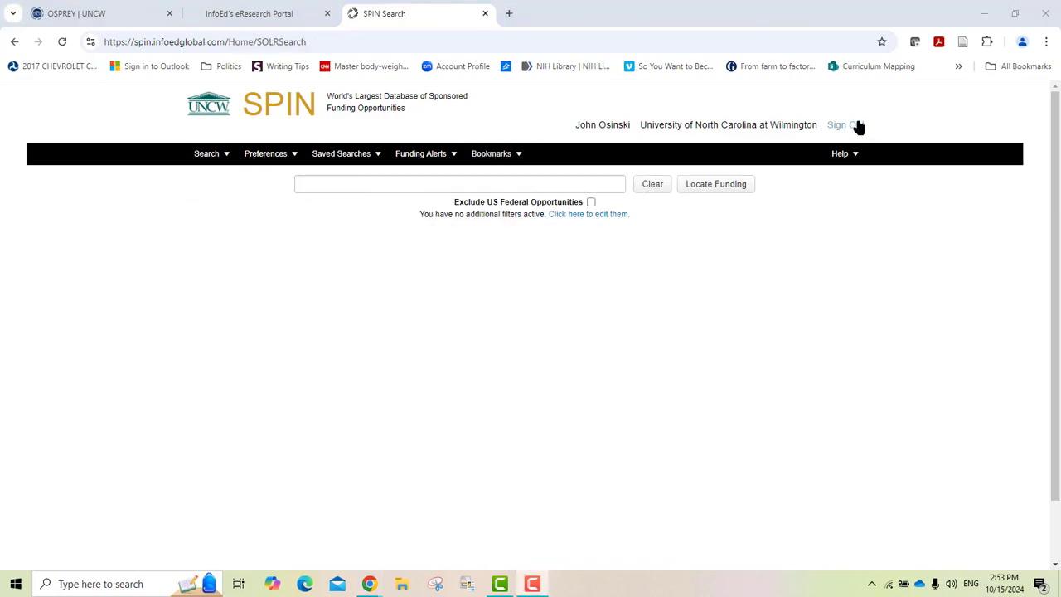
View the search help for text searches and close it
{"action": "mouse_move", "coordinate": [841, 155]}
{"action": "mouse_move", "coordinate": [857, 177]}
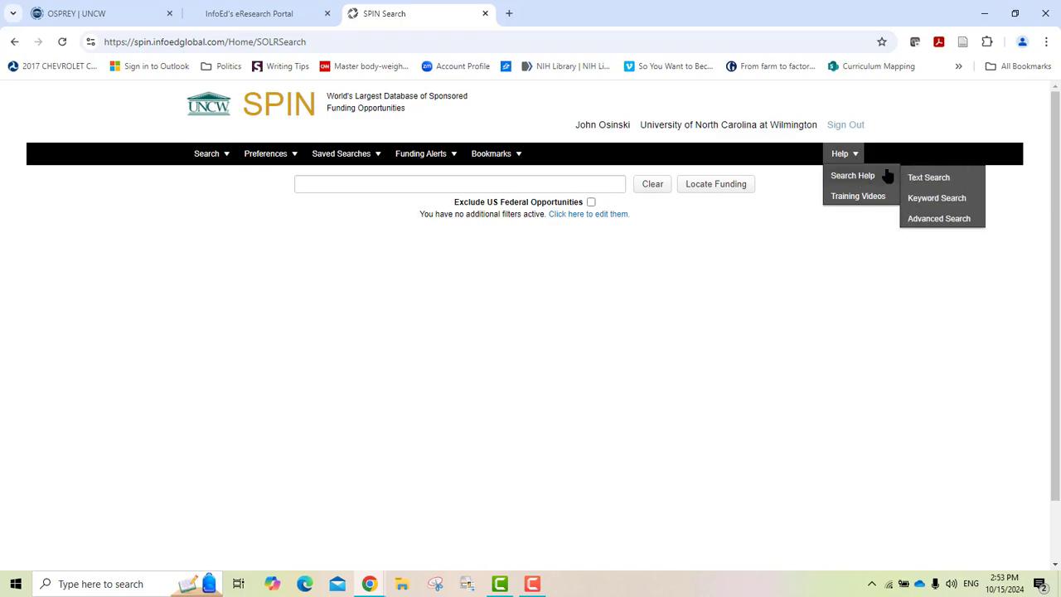
{"action": "left_click", "coordinate": [922, 179]}
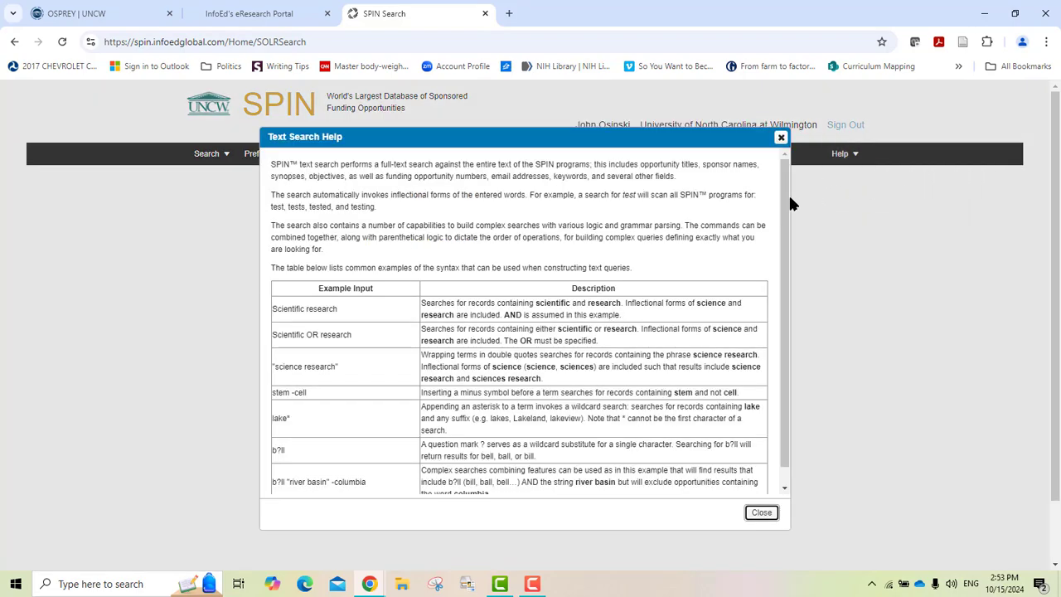
{"action": "left_click", "coordinate": [761, 513]}
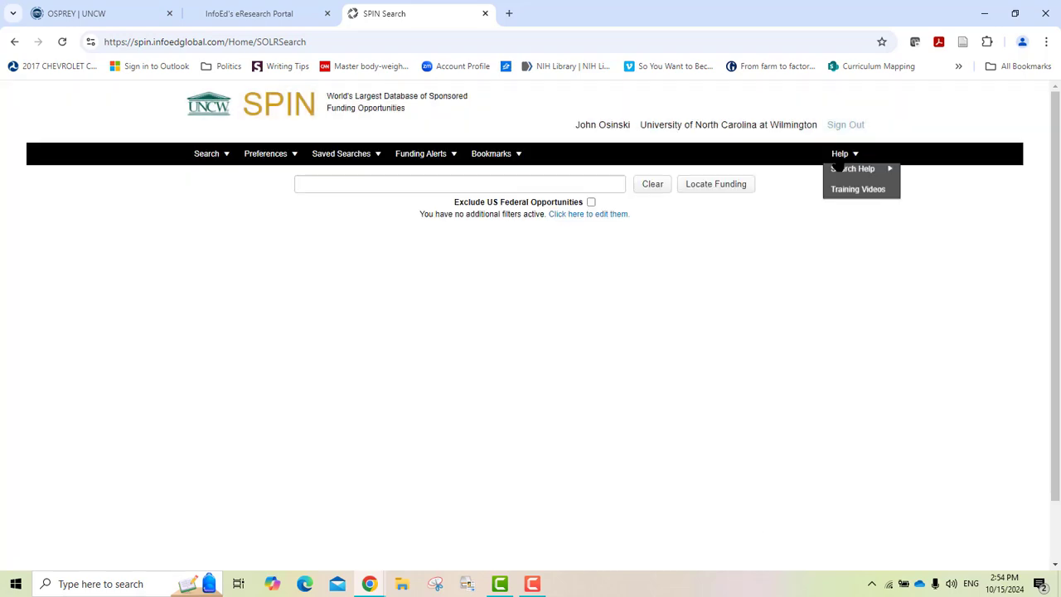
View the search help for keyword searches and close it
{"action": "mouse_move", "coordinate": [846, 175]}
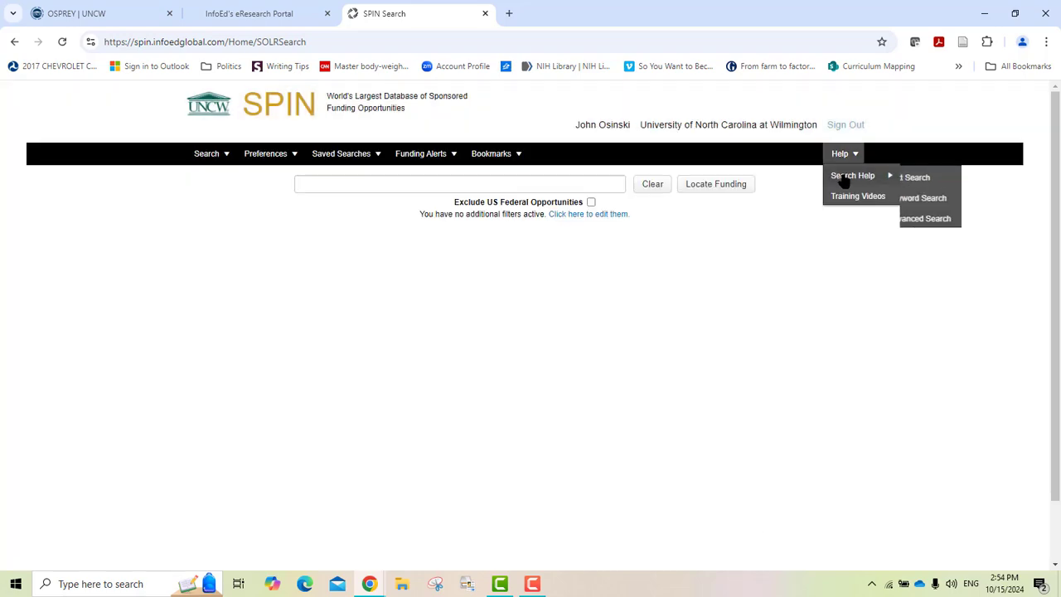
{"action": "left_click", "coordinate": [933, 199]}
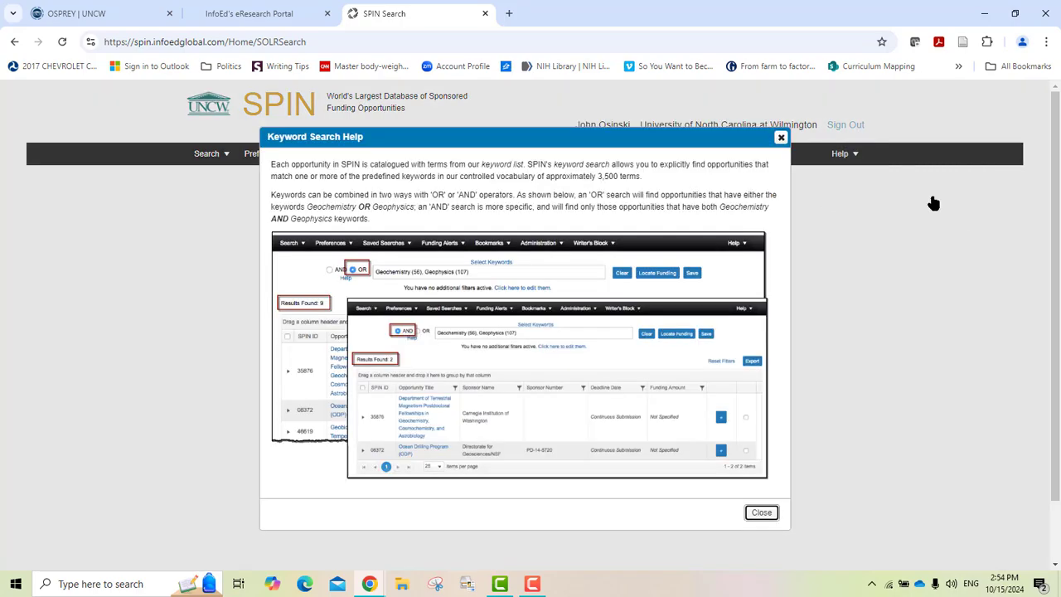
{"action": "left_click", "coordinate": [760, 512]}
Open the search help for advanced searches
{"action": "mouse_move", "coordinate": [837, 157]}
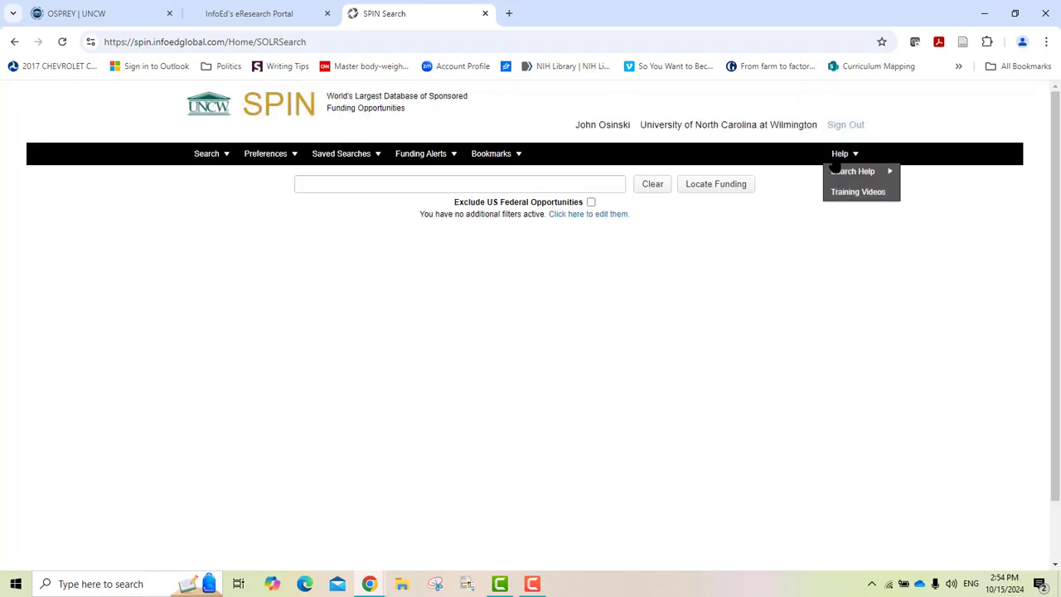
{"action": "mouse_move", "coordinate": [847, 175]}
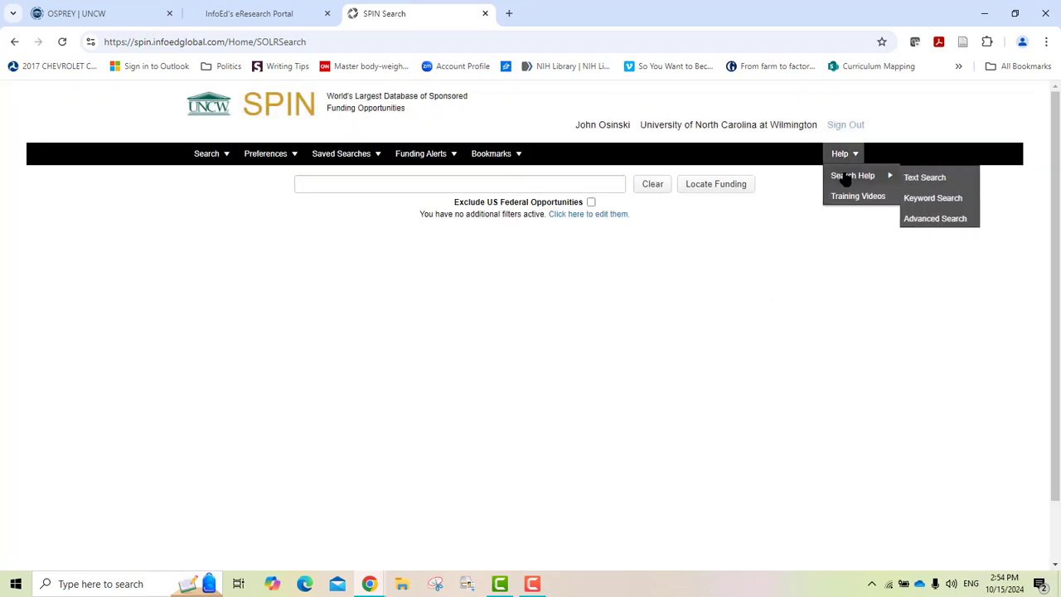
{"action": "left_click", "coordinate": [921, 221]}
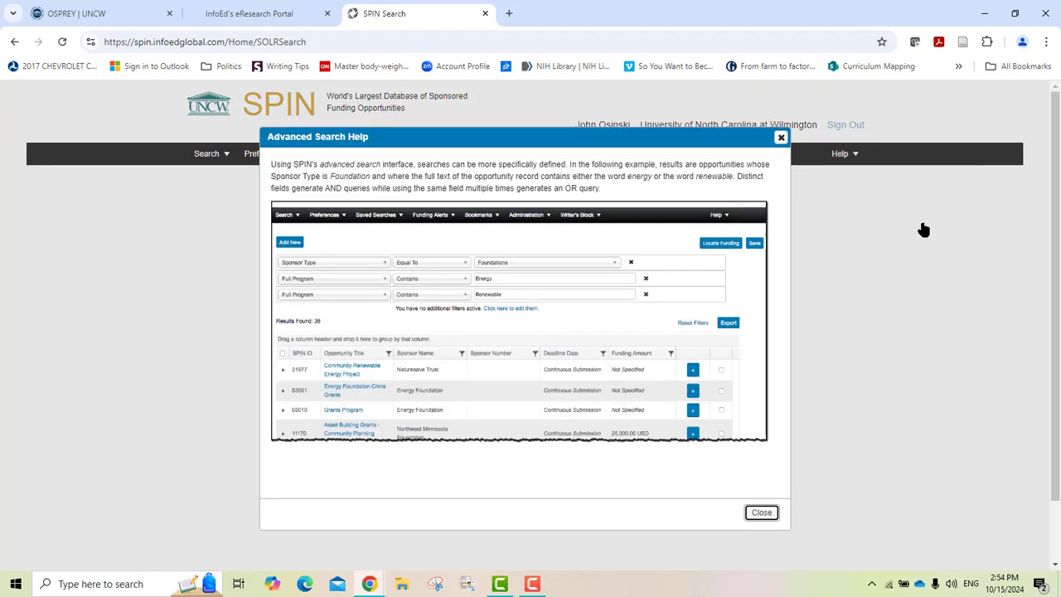
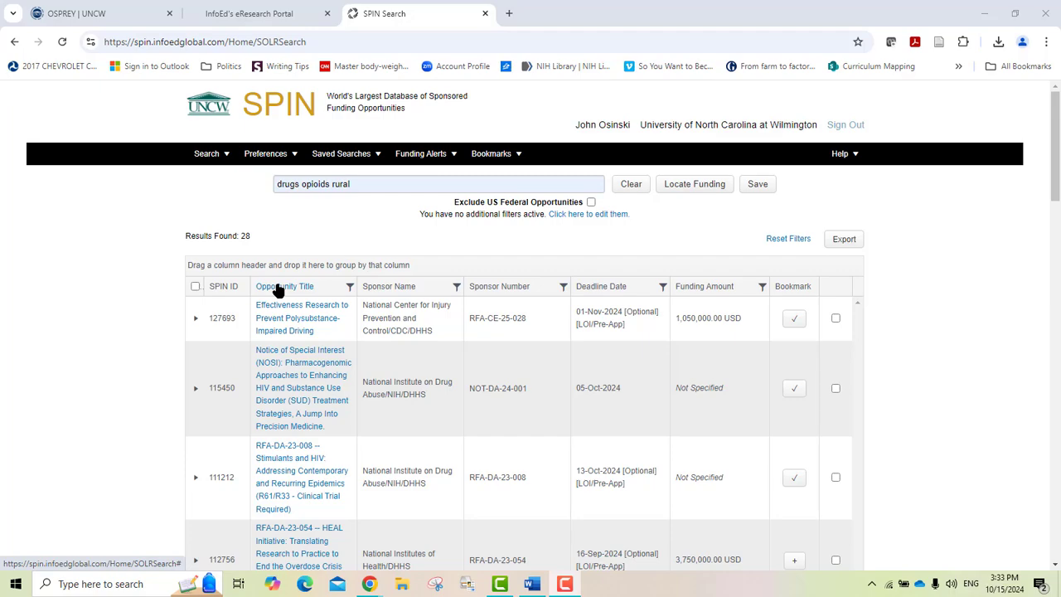
Sort the "drugs opioids rural" results by opportunity title in ascending and descending order, and restore the original order
{"action": "left_click", "coordinate": [278, 287]}
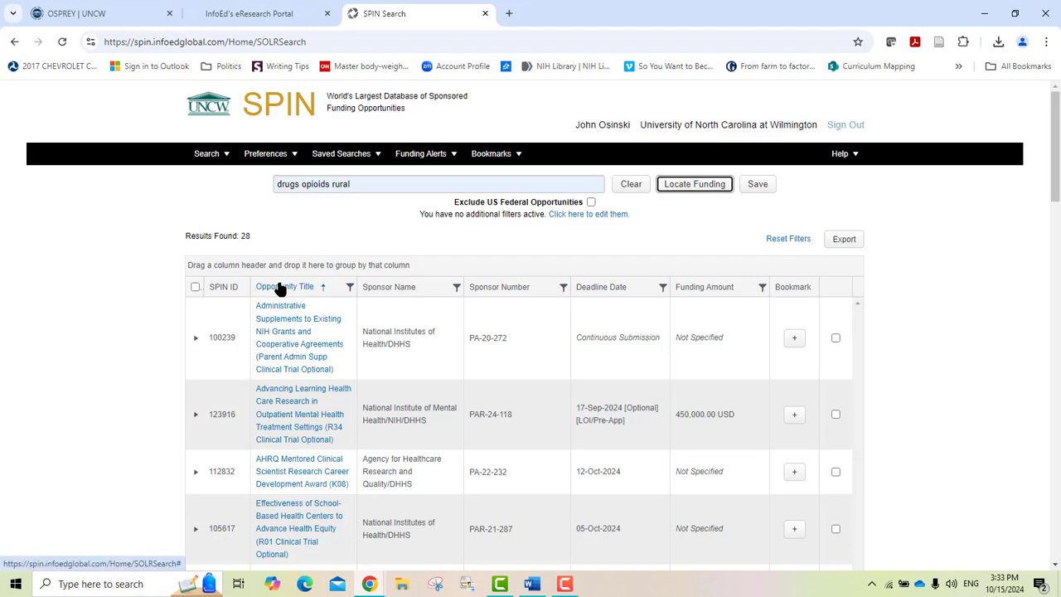
{"action": "left_click", "coordinate": [281, 286]}
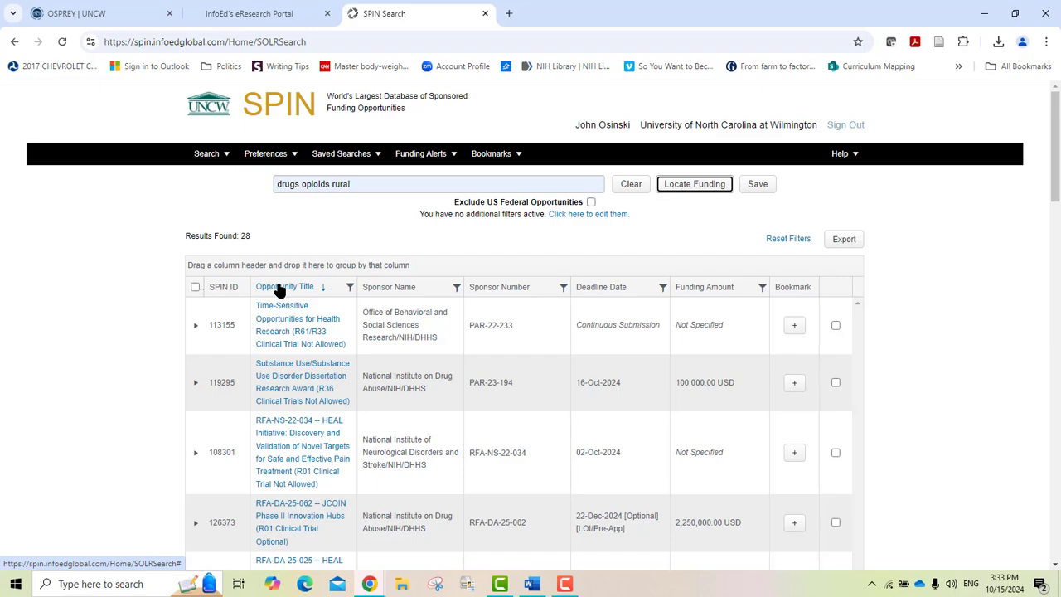
{"action": "left_click", "coordinate": [280, 287]}
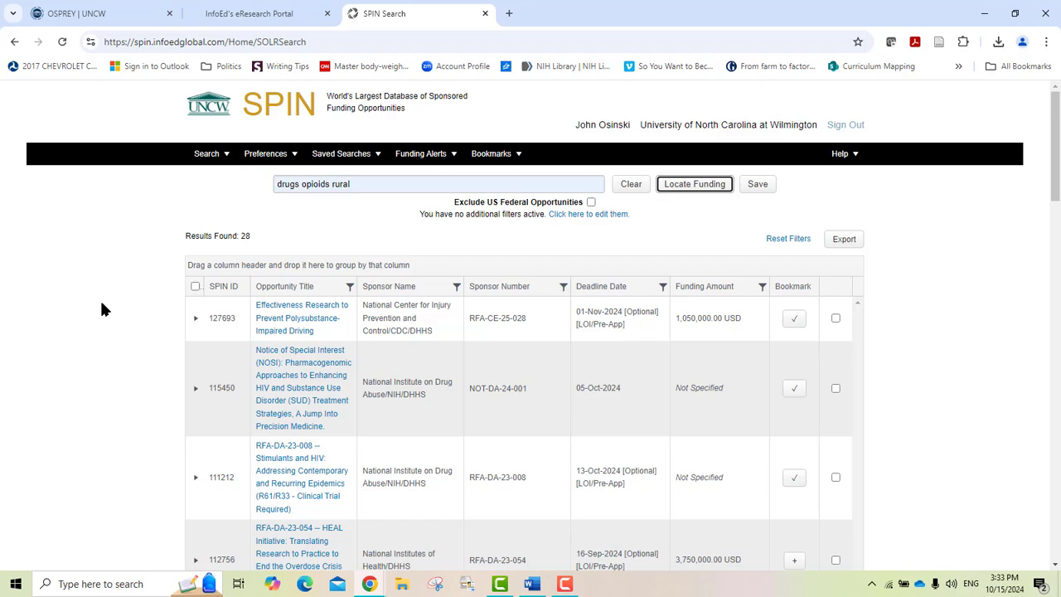
Set both conditions of the opportunity title filter to Contains, and clear the filter without entering any values
{"action": "left_click", "coordinate": [350, 289]}
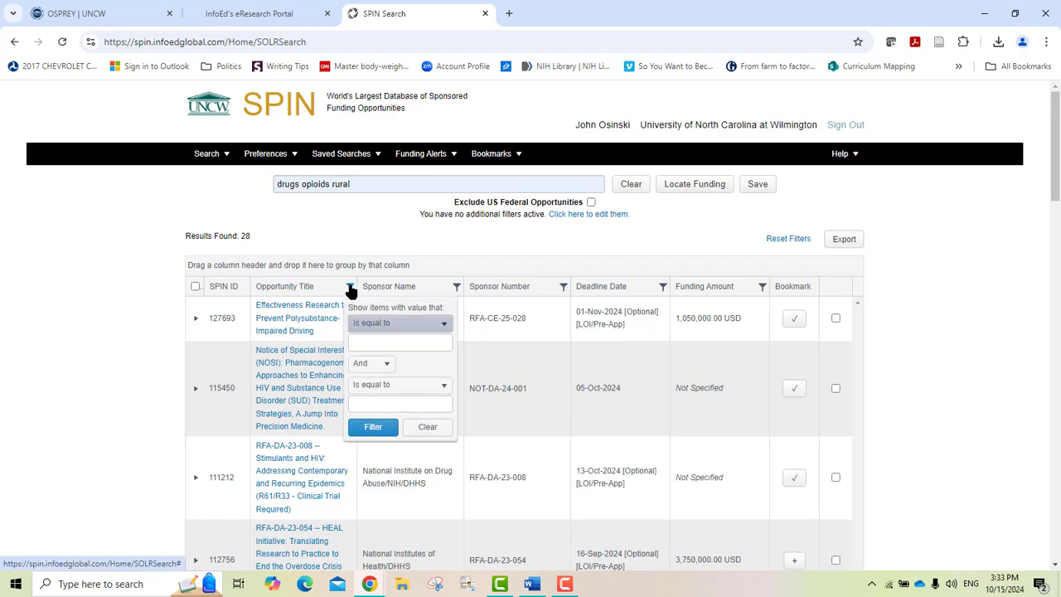
{"action": "left_click", "coordinate": [446, 327]}
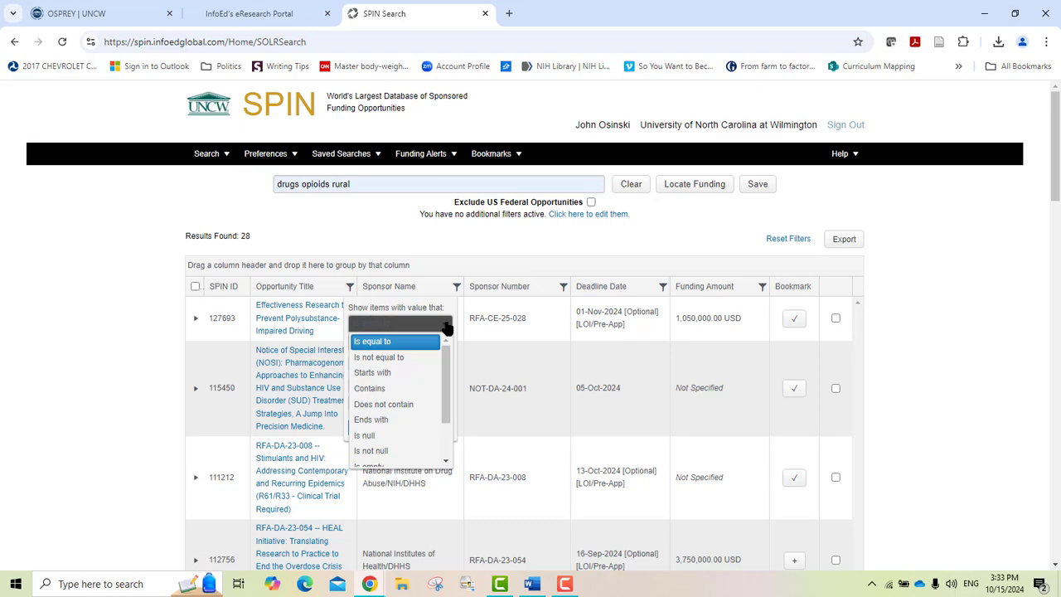
{"action": "left_click", "coordinate": [379, 390]}
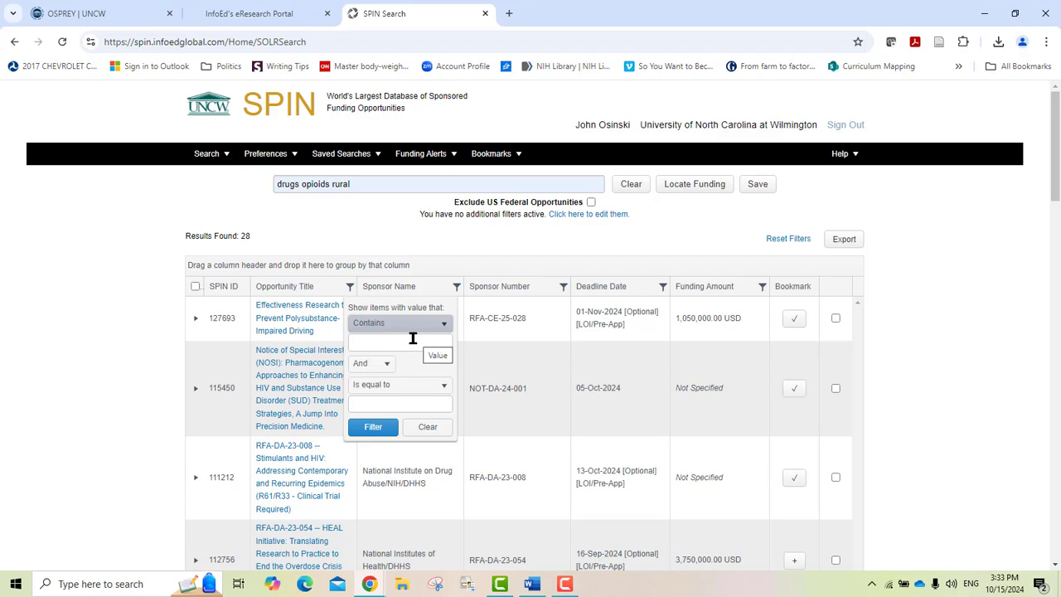
{"action": "left_click", "coordinate": [386, 366]}
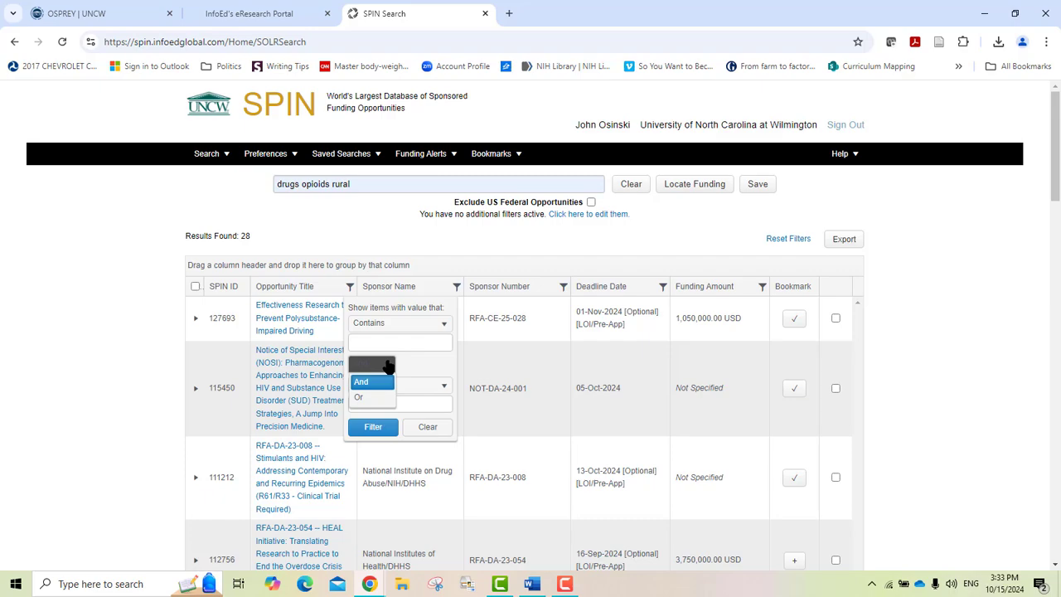
{"action": "left_click", "coordinate": [443, 386]}
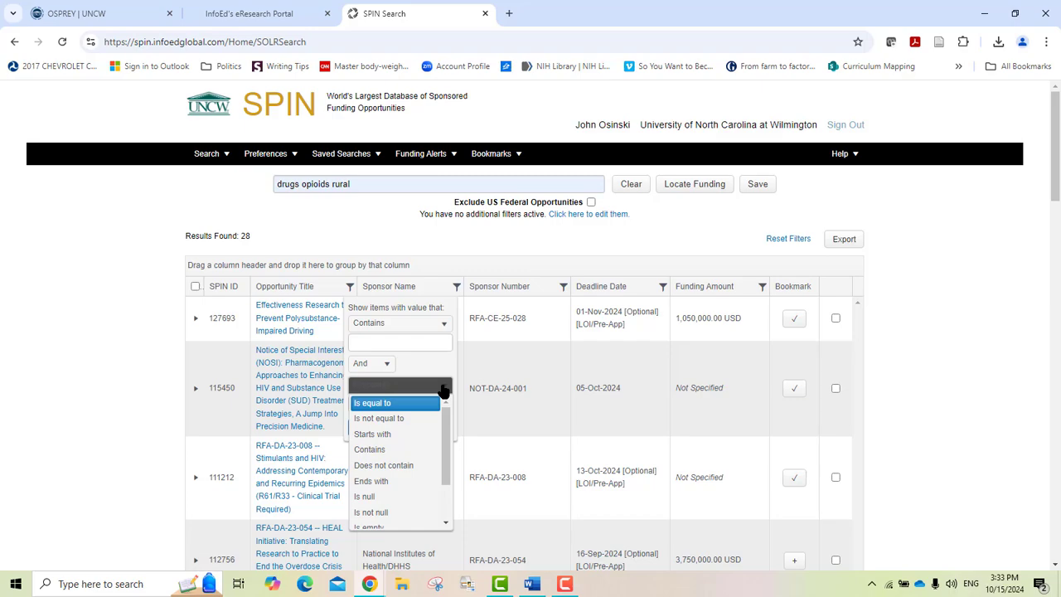
{"action": "left_click", "coordinate": [371, 449]}
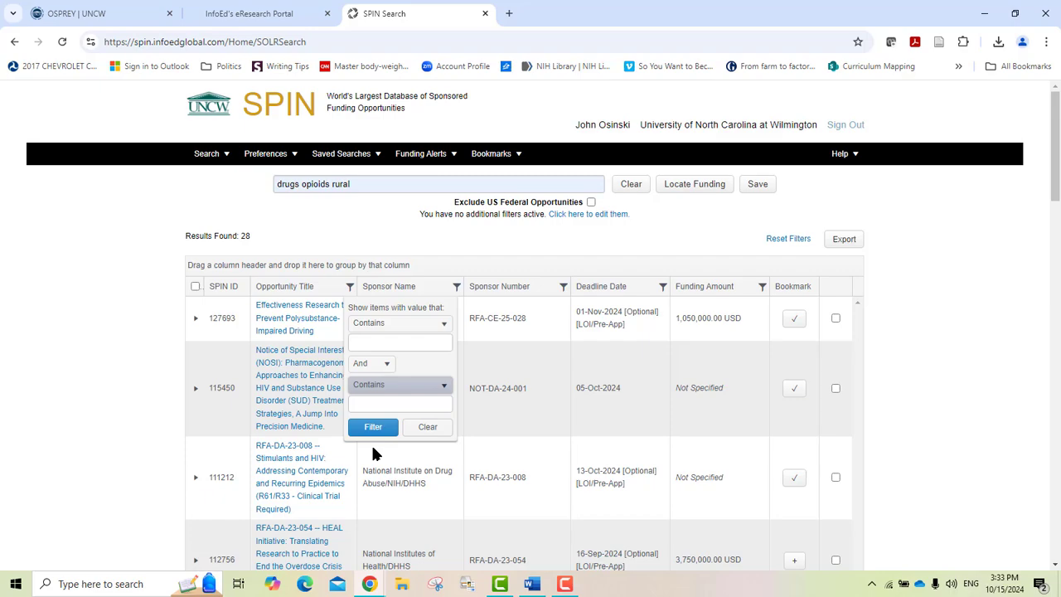
{"action": "left_click", "coordinate": [419, 430]}
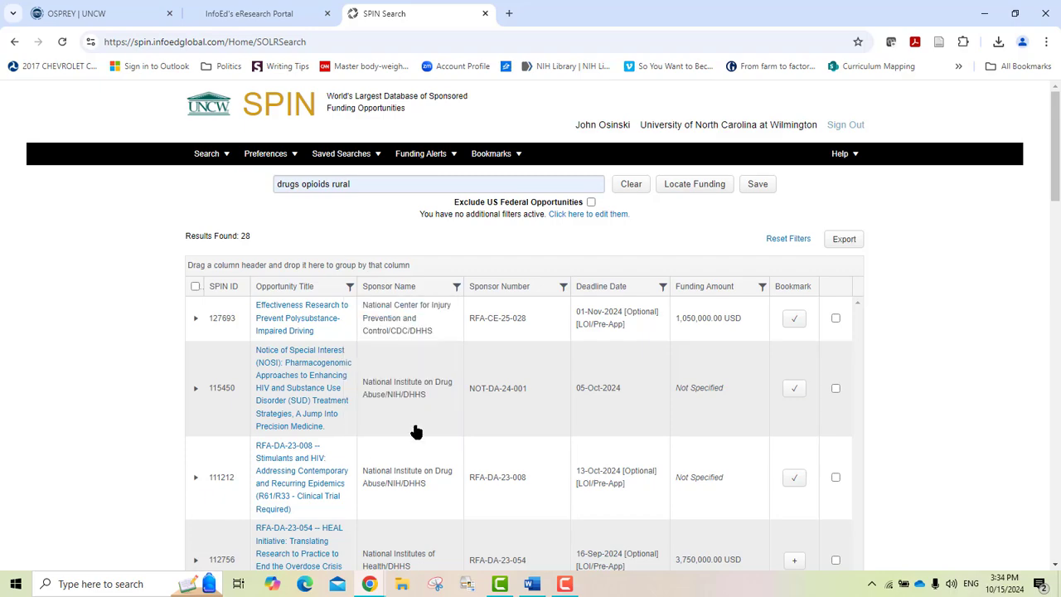
Expand the contact and deadline details of the first three opportunities, 127693, 115450 and 111212, and review them
{"action": "left_click", "coordinate": [195, 321]}
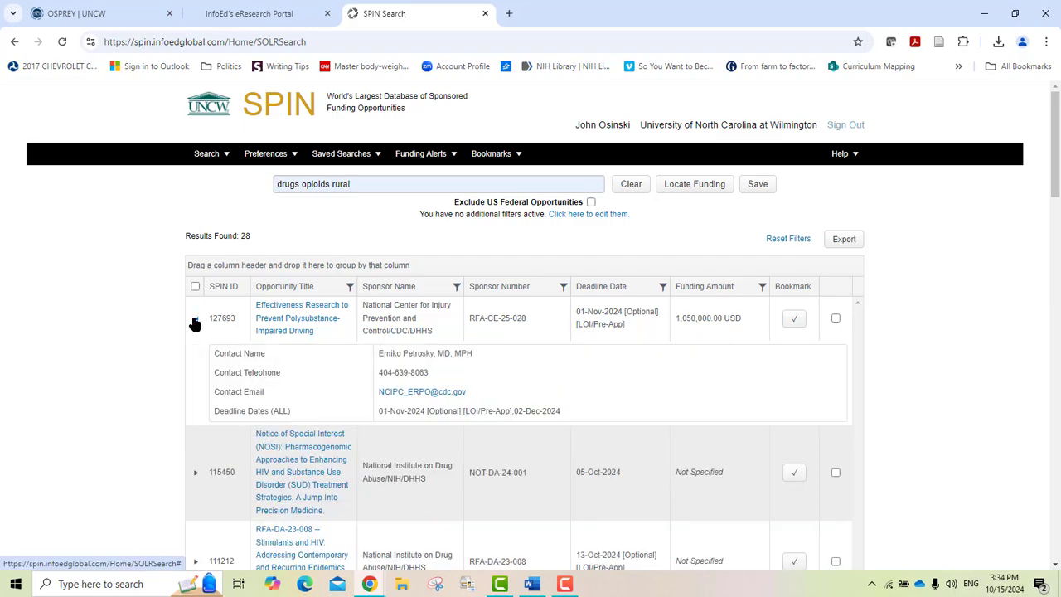
{"action": "left_click", "coordinate": [196, 474]}
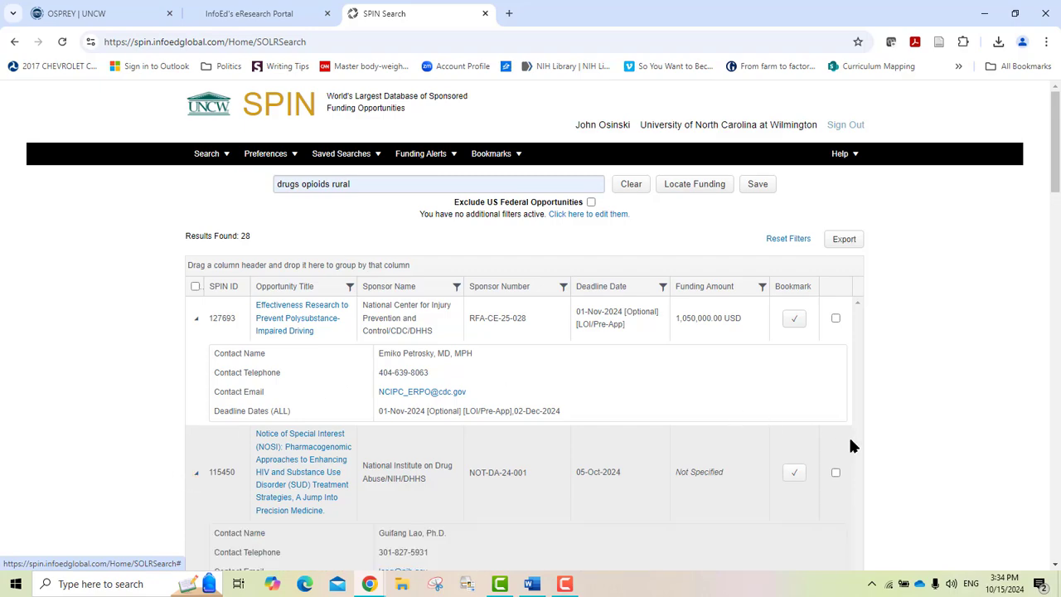
{"action": "left_click", "coordinate": [1055, 565]}
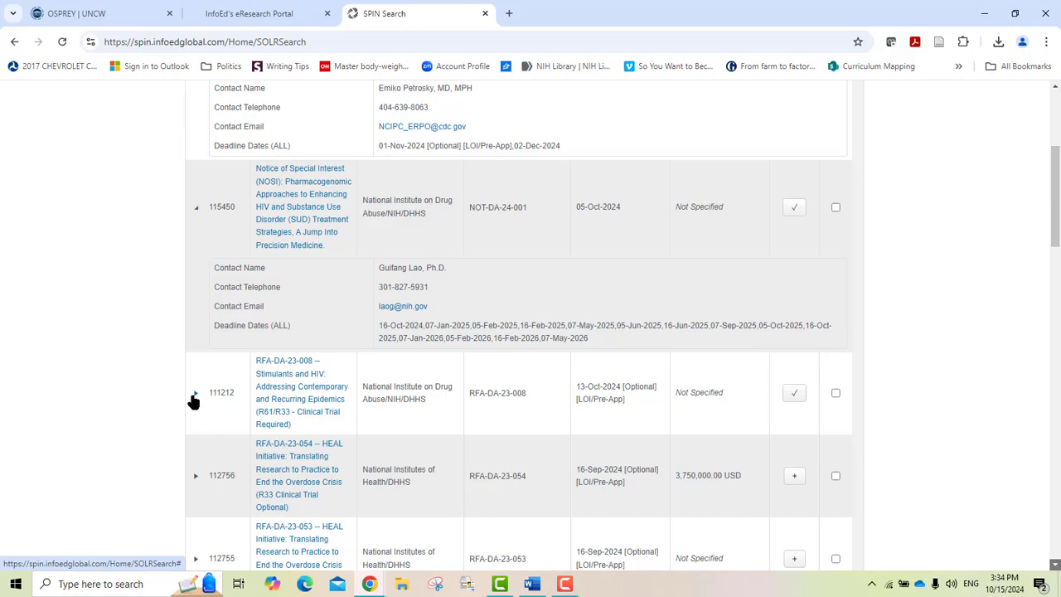
{"action": "left_click", "coordinate": [194, 394]}
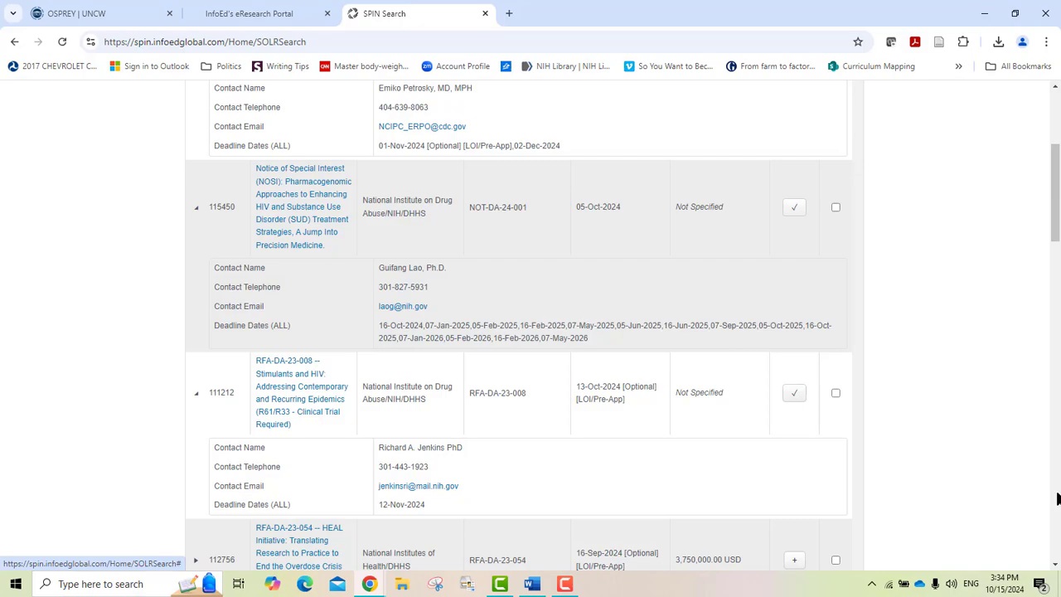
{"action": "scroll", "coordinate": [1057, 497], "scroll_direction": "down", "scroll_amount": 4}
{"action": "scroll", "coordinate": [1054, 115], "scroll_direction": "up", "scroll_amount": 1}
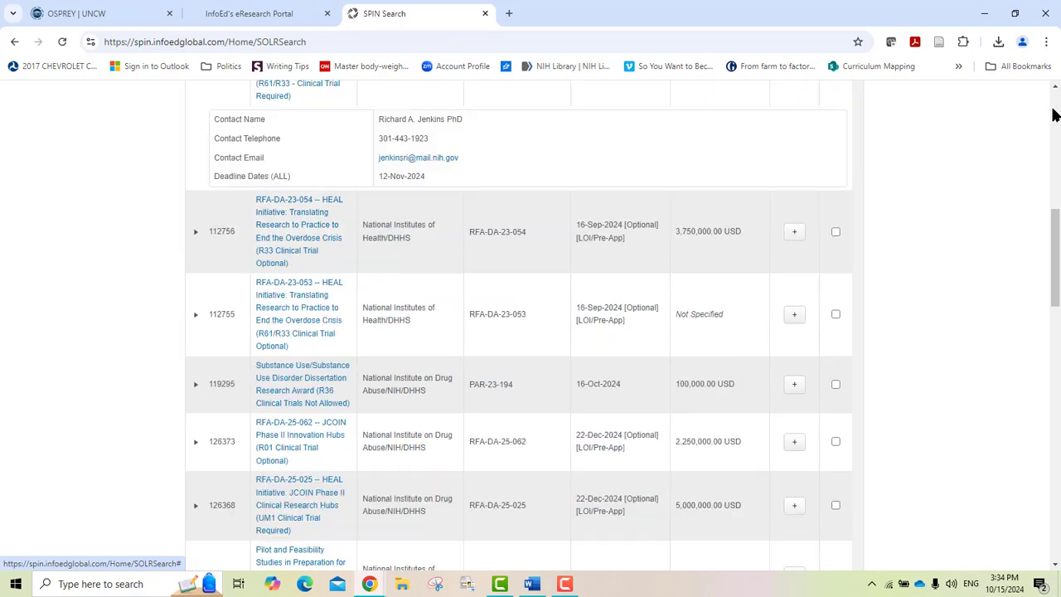
{"action": "scroll", "coordinate": [1054, 115], "scroll_direction": "up", "scroll_amount": 3}
{"action": "scroll", "coordinate": [1055, 114], "scroll_direction": "up", "scroll_amount": 3}
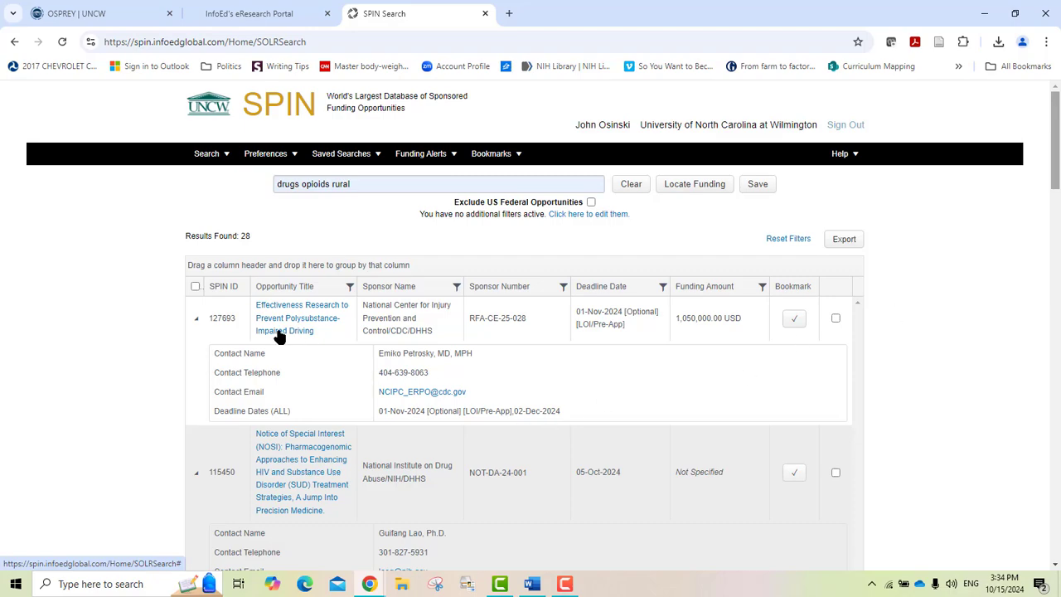
Select the first three opportunities in the results, 127693, 115450 and 111212, for export
{"action": "left_click", "coordinate": [210, 311]}
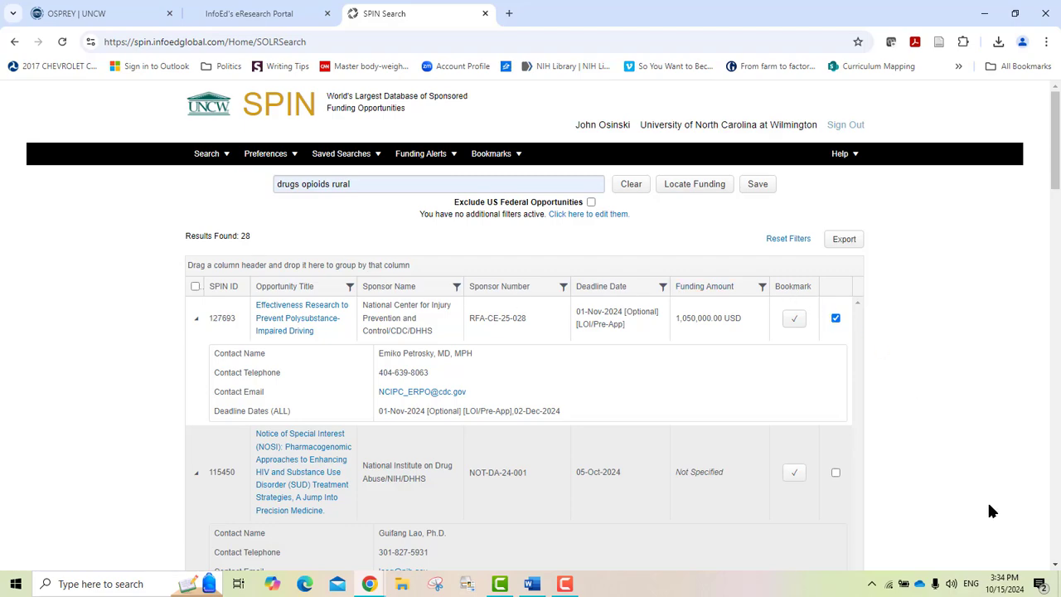
{"action": "left_click", "coordinate": [1054, 566]}
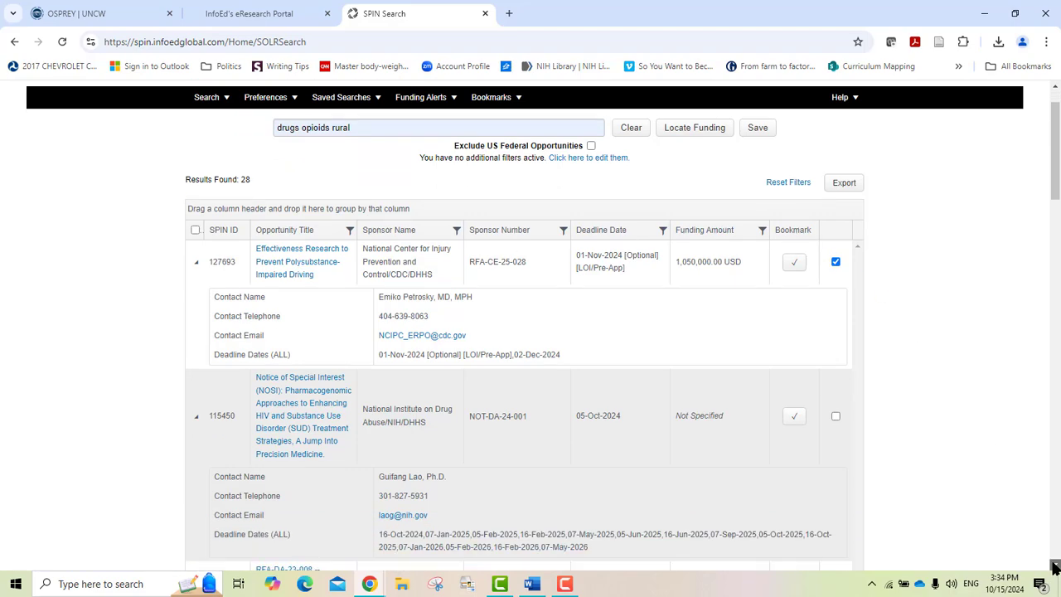
{"action": "scroll", "coordinate": [1054, 565], "scroll_direction": "down", "scroll_amount": 3}
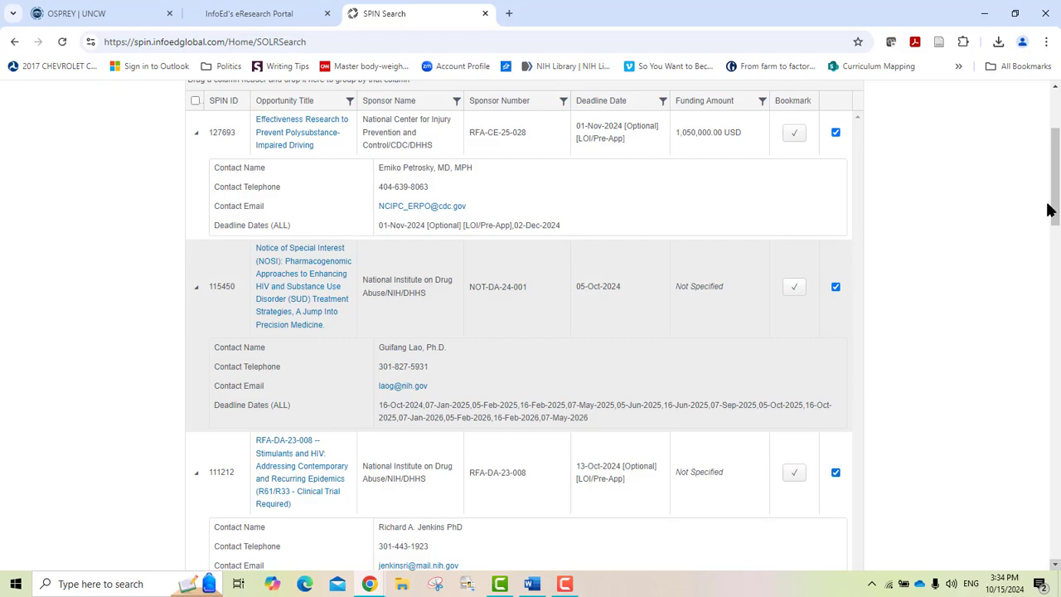
{"action": "scroll", "coordinate": [1054, 207], "scroll_direction": "up", "scroll_amount": 3}
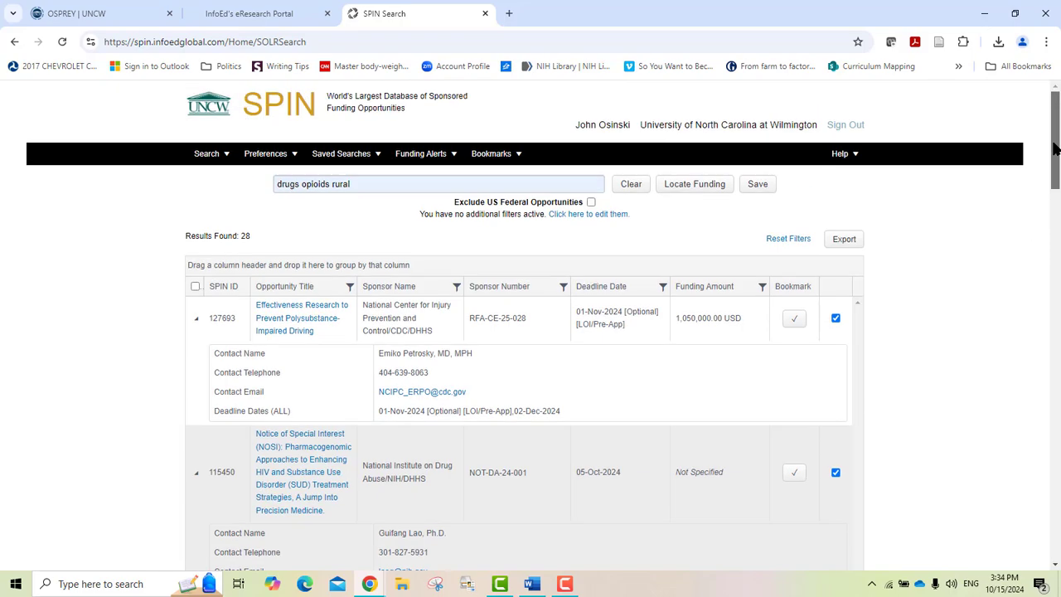
Export the selected opportunities to Microsoft Word as a summary
{"action": "left_click", "coordinate": [843, 241]}
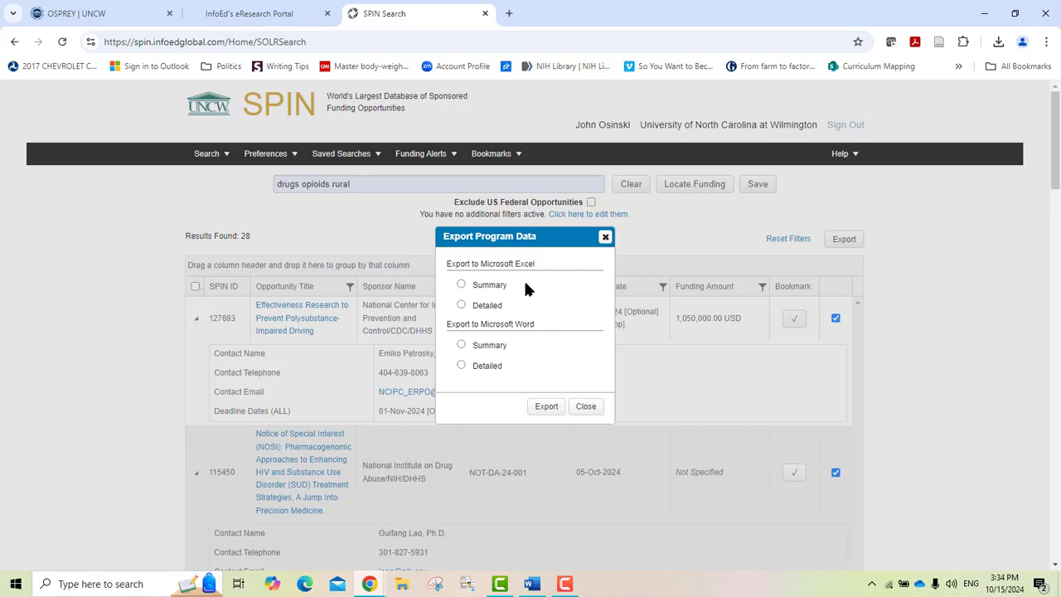
{"action": "left_click", "coordinate": [460, 345]}
{"action": "left_click", "coordinate": [546, 406]}
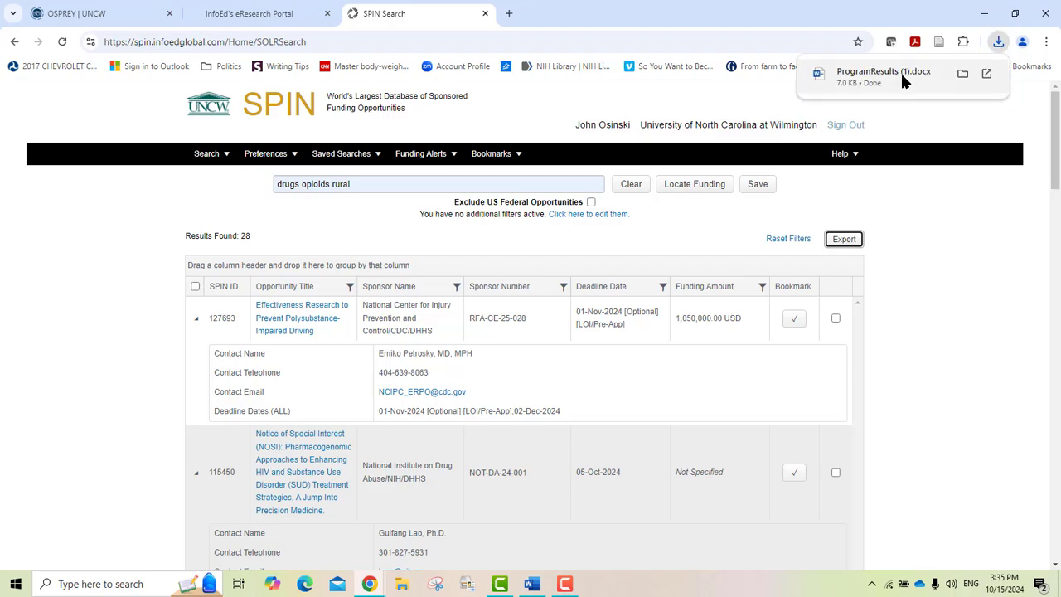
Open the downloaded ProgramResults (1).docx in Word, dismiss the viewing notice and enable editing
{"action": "left_click", "coordinate": [898, 77]}
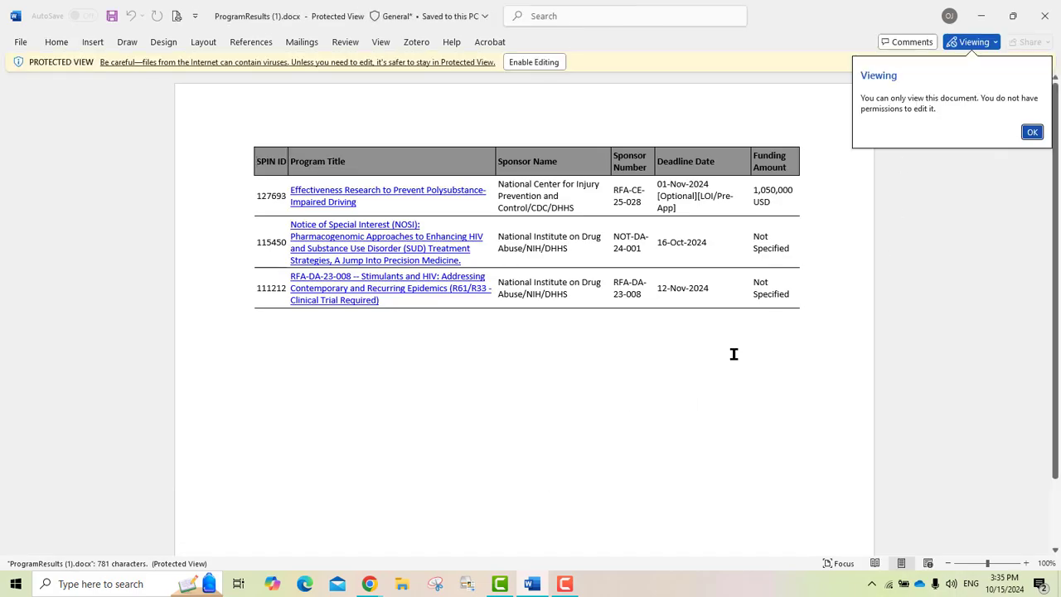
{"action": "left_click", "coordinate": [1032, 133]}
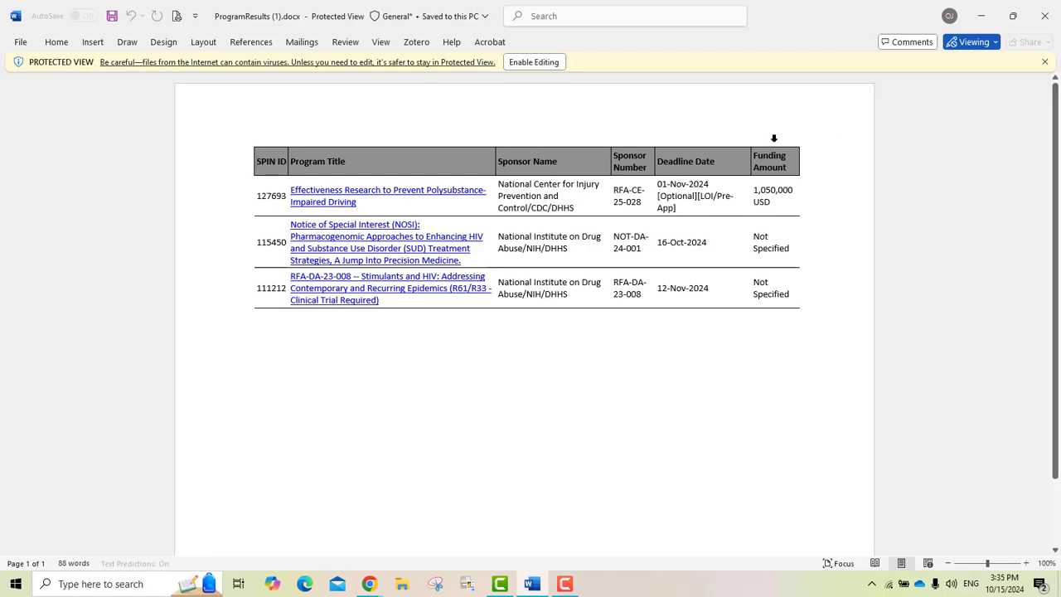
{"action": "left_click", "coordinate": [534, 62]}
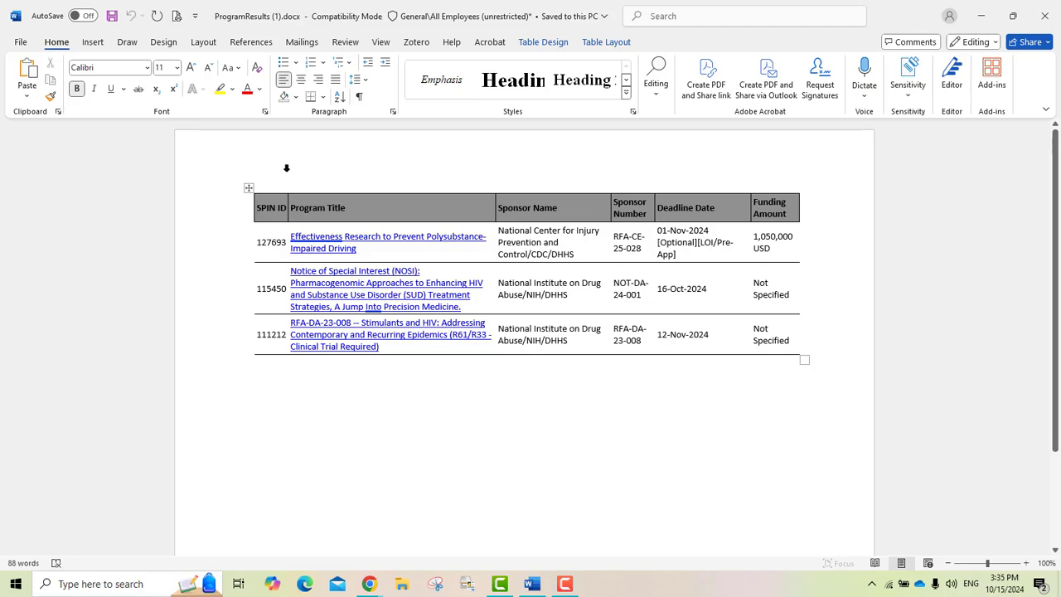
Add a salutation with the recipient's first name, followed by a comma, below the exported table
{"action": "left_click", "coordinate": [287, 386]}
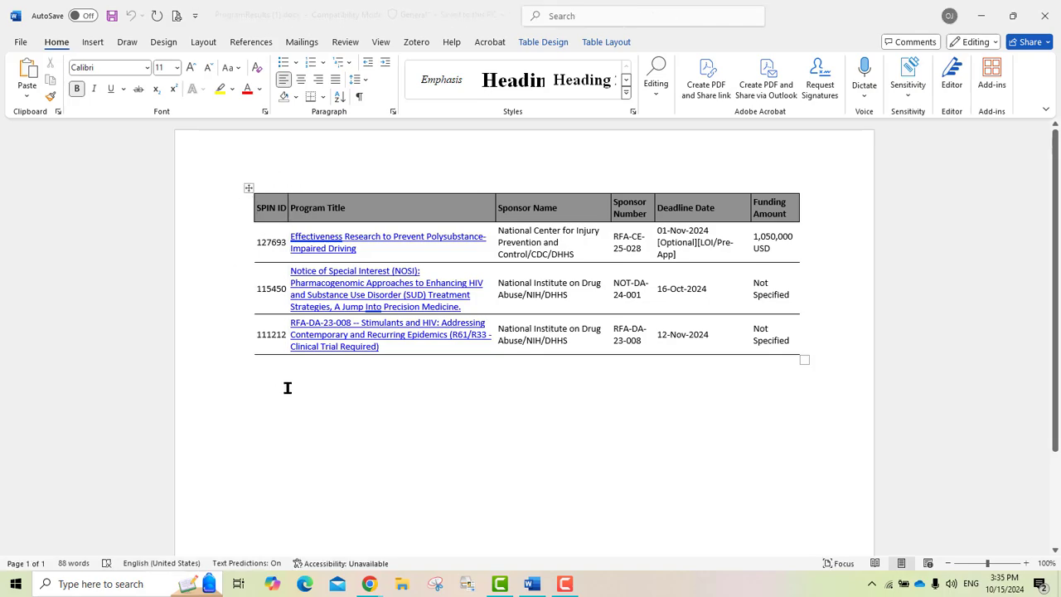
{"action": "key", "text": "Return"}
{"action": "key", "text": "Return"}
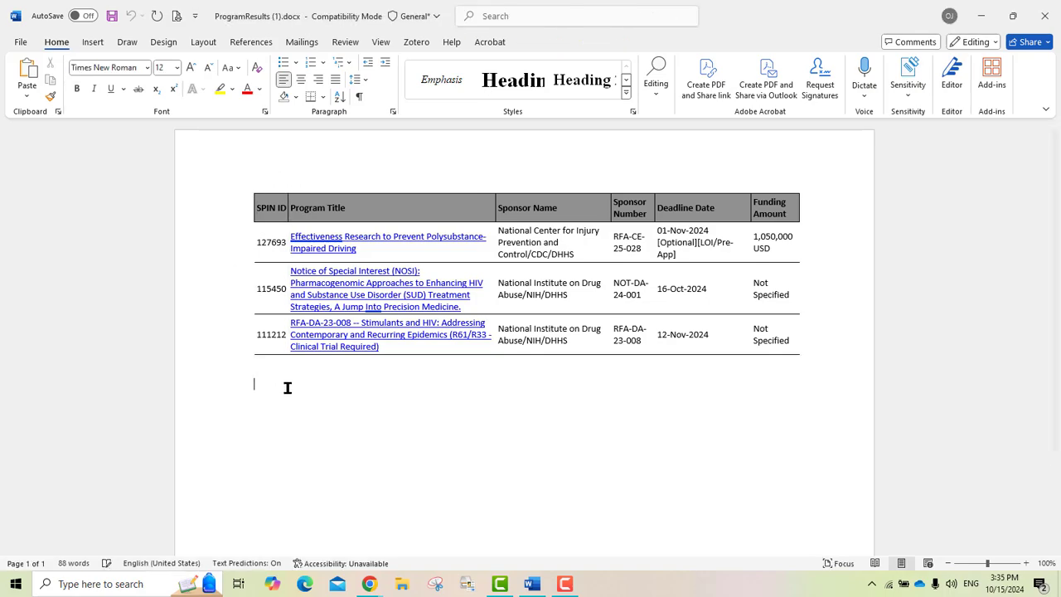
{"action": "type", "text": "Bill,"}
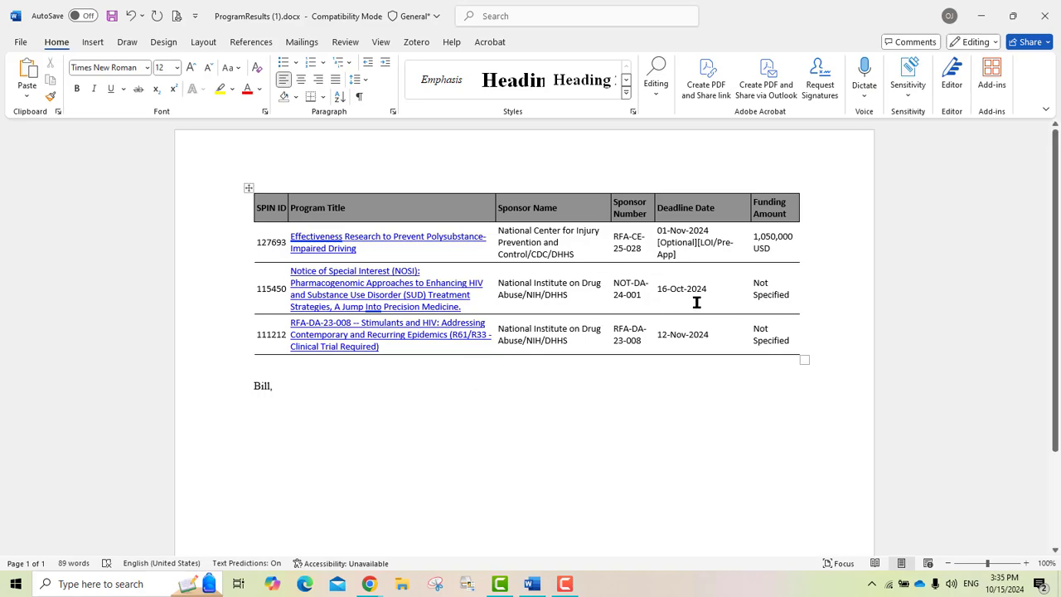
{"action": "key", "text": "Return"}
Format the 01-Nov-2024 deadline of opportunity 127693 in red, bold, 16-point text
{"action": "left_click_drag", "start_coordinate": [678, 255], "coordinate": [655, 235]}
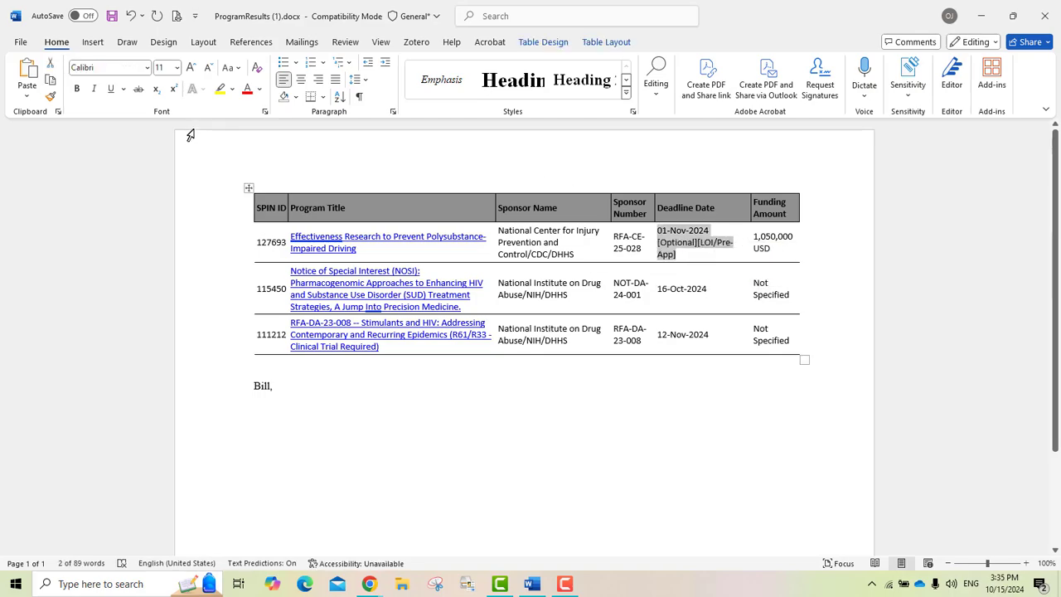
{"action": "left_click", "coordinate": [245, 89]}
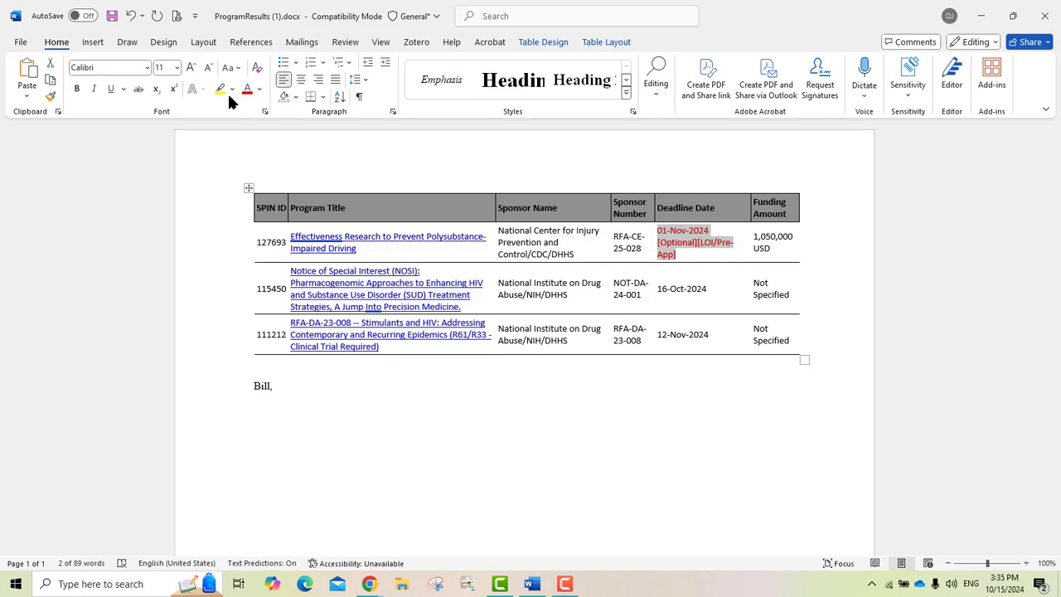
{"action": "left_click", "coordinate": [77, 89]}
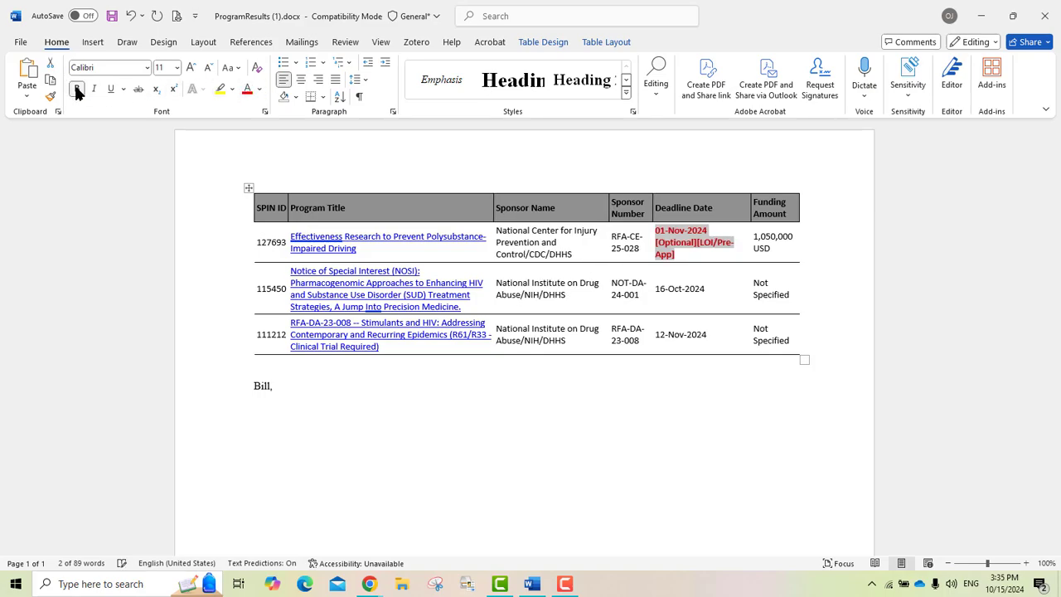
{"action": "left_click", "coordinate": [175, 72]}
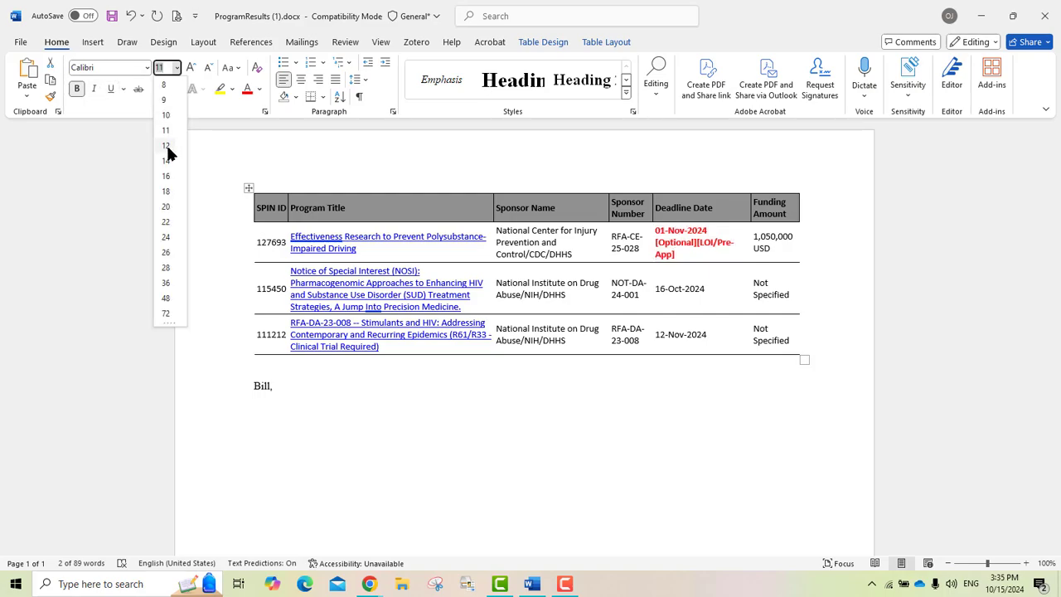
{"action": "left_click", "coordinate": [165, 180]}
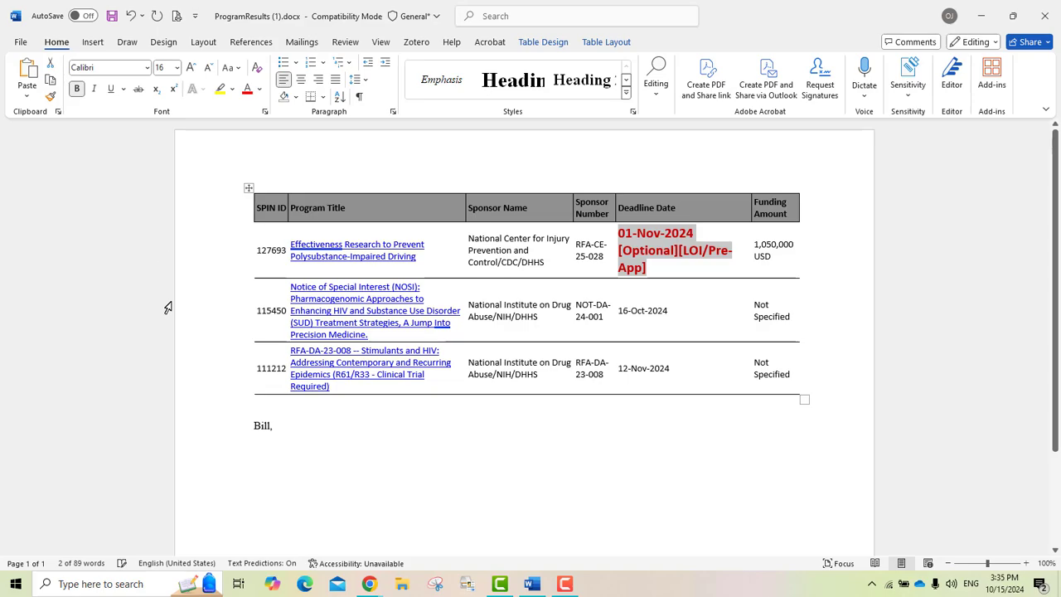
Select the 115450 row and the Funding Amount column in turn, and close the Word document without saving
{"action": "left_click", "coordinate": [209, 299]}
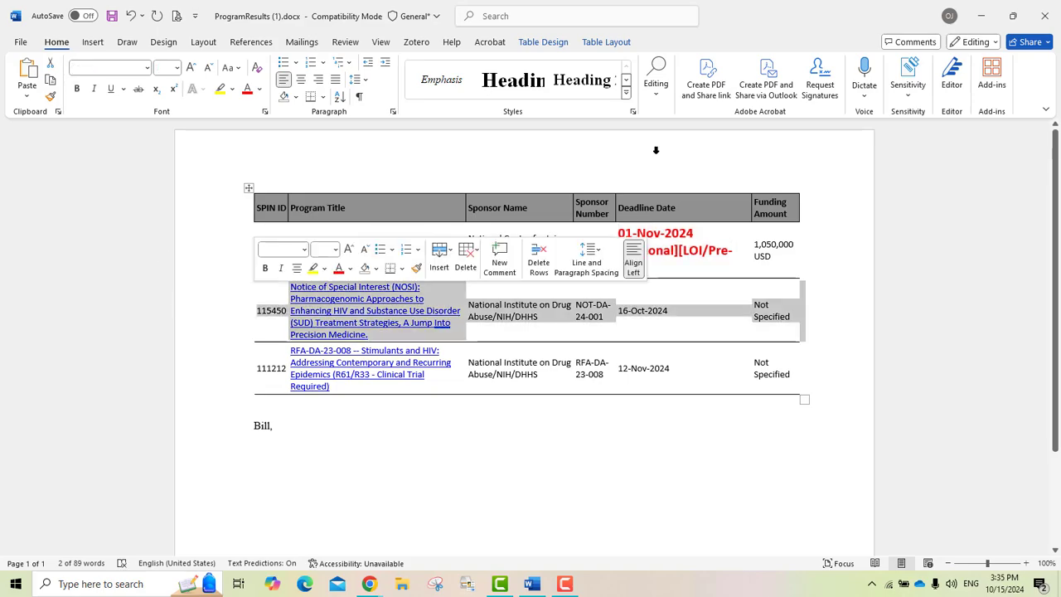
{"action": "left_click", "coordinate": [779, 151]}
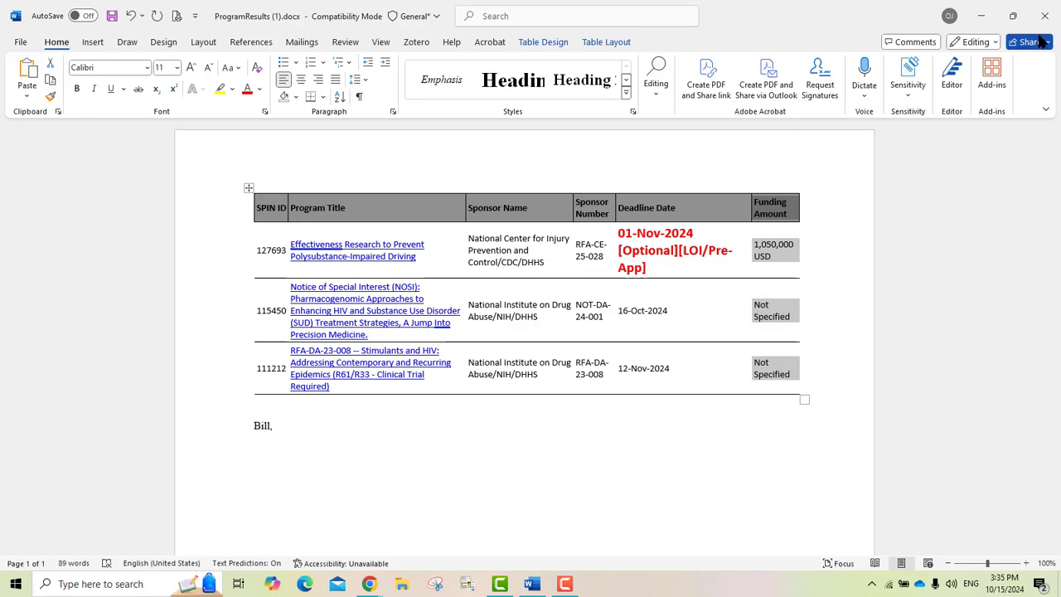
{"action": "left_click", "coordinate": [1040, 21]}
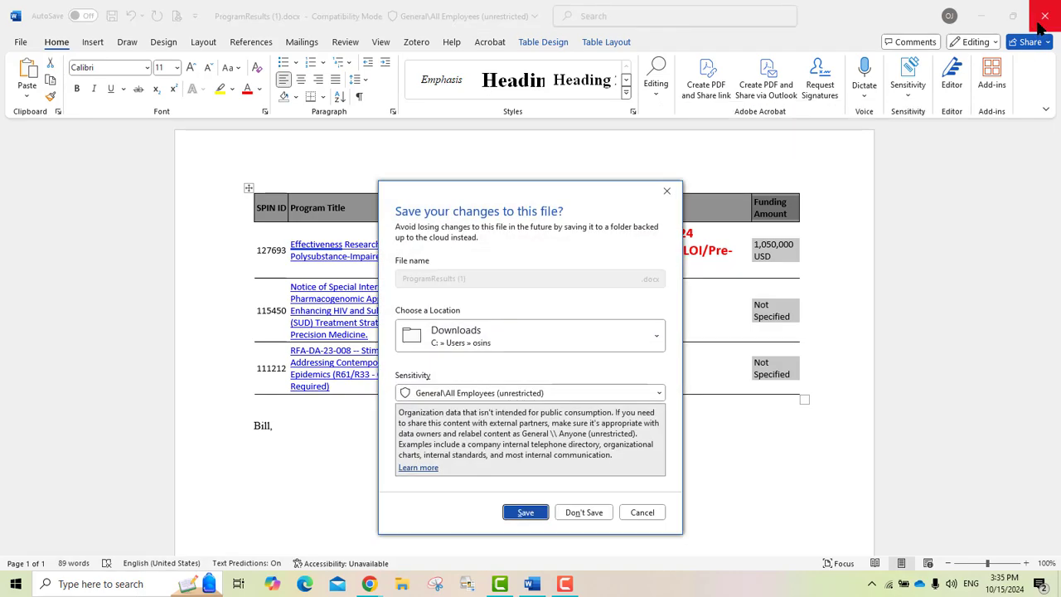
{"action": "left_click", "coordinate": [584, 513]}
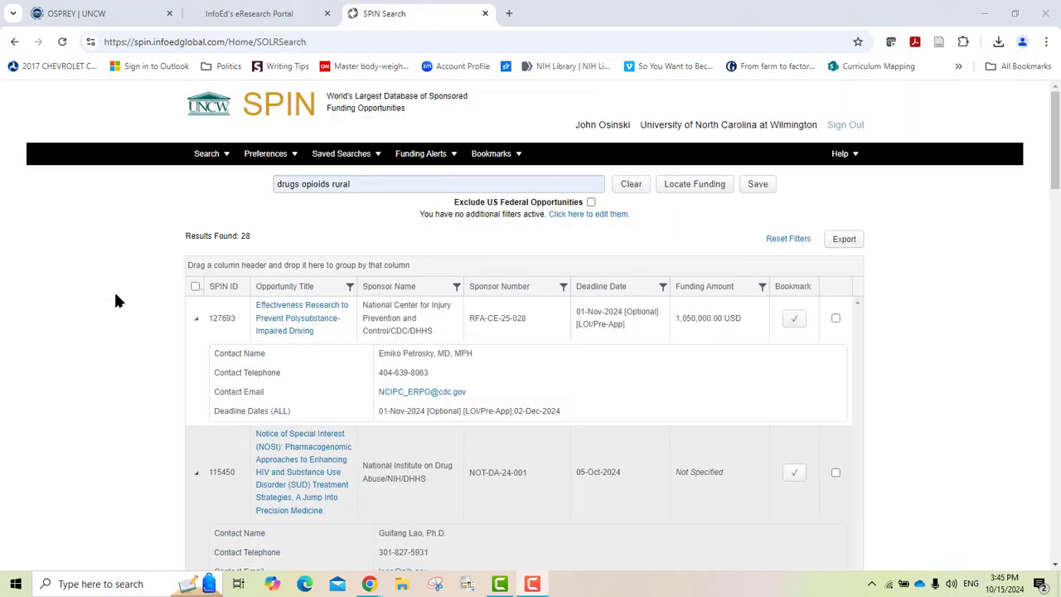
Open the details of "Effectiveness Research to Prevent Polysubstance-Impaired Driving" in a maximized window and look over the page
{"action": "left_click", "coordinate": [274, 320]}
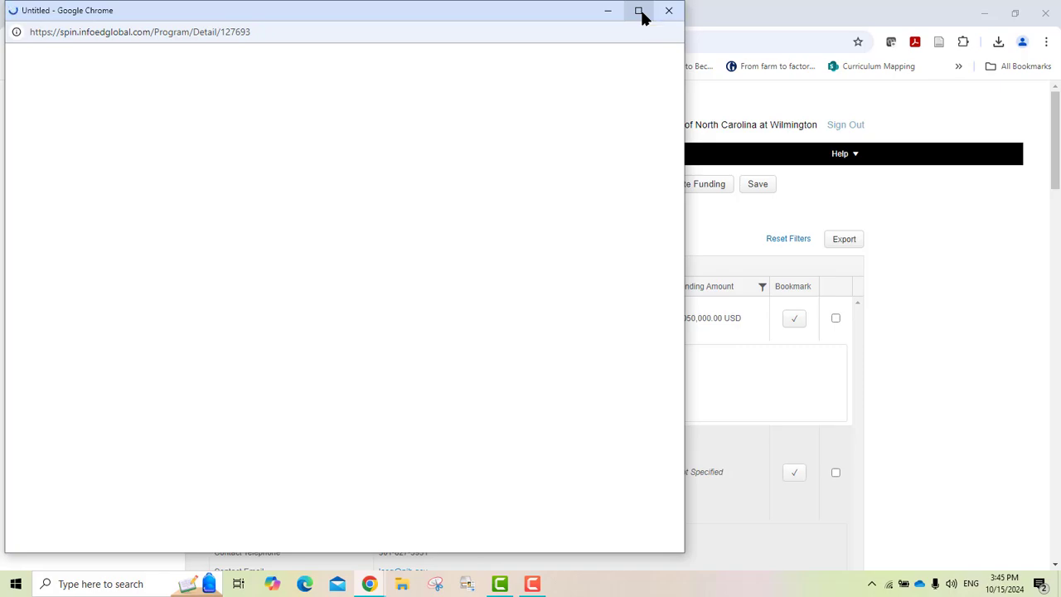
{"action": "left_click", "coordinate": [640, 13]}
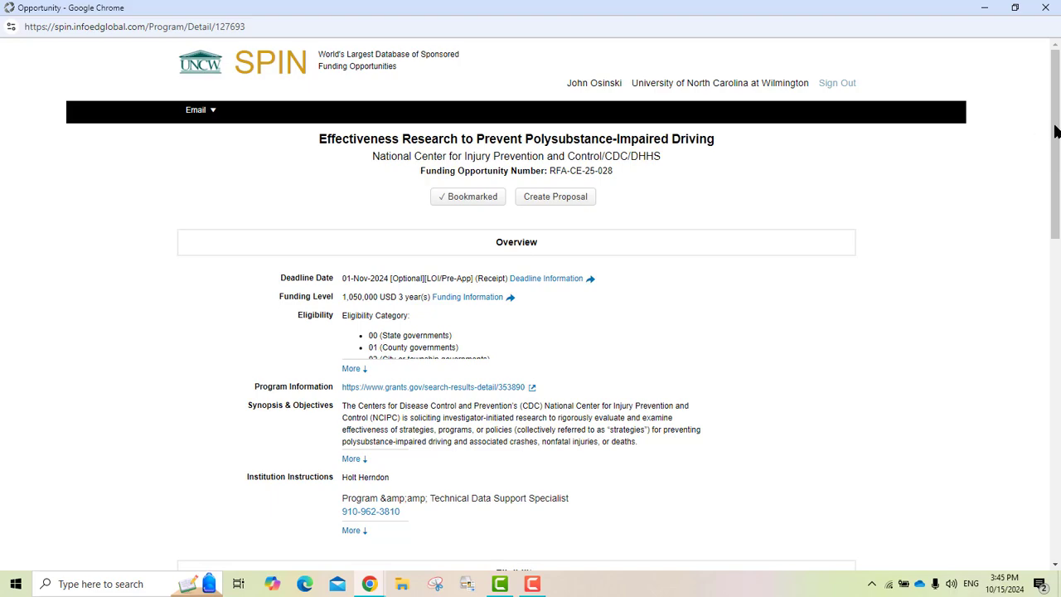
{"action": "scroll", "coordinate": [1055, 131], "scroll_direction": "down", "scroll_amount": 9}
{"action": "scroll", "coordinate": [1037, 109], "scroll_direction": "up", "scroll_amount": 9}
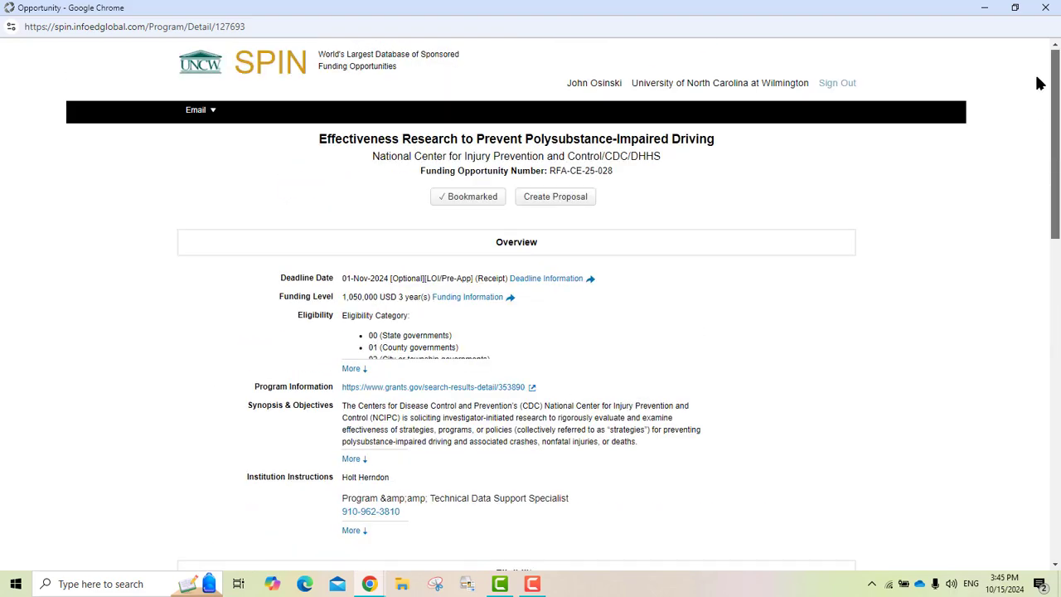
Start an HTML email of the opportunity and format its next followup date in bold 18-point text
{"action": "left_click", "coordinate": [199, 111]}
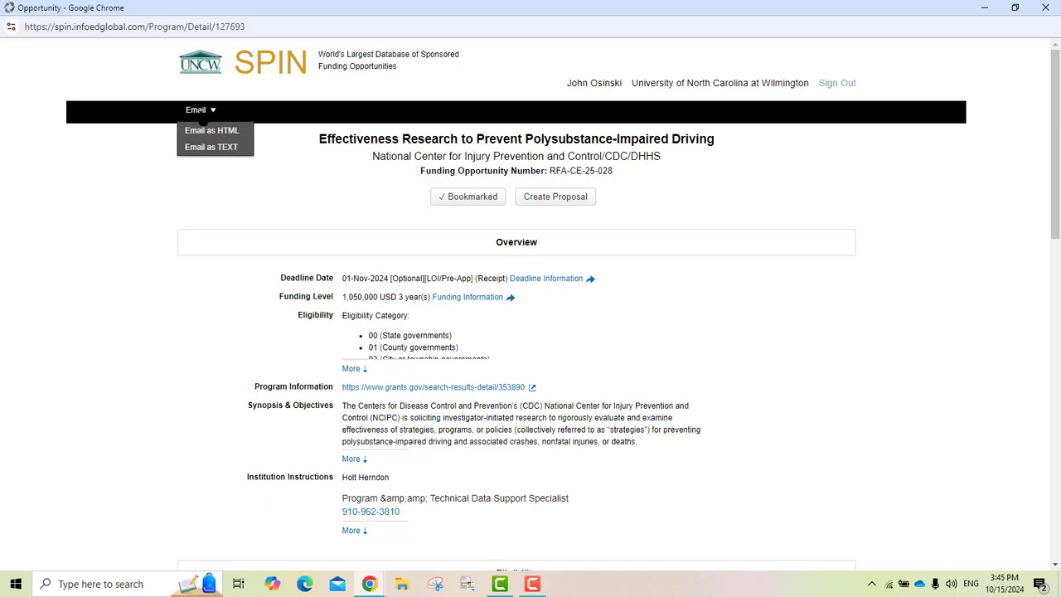
{"action": "left_click", "coordinate": [207, 130]}
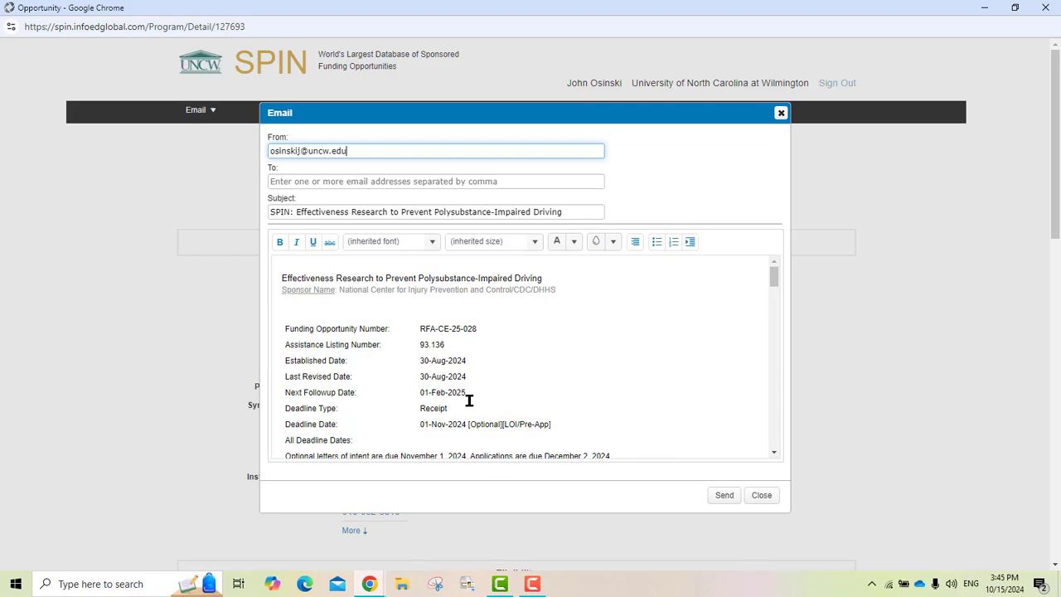
{"action": "left_click_drag", "start_coordinate": [467, 392], "coordinate": [417, 390]}
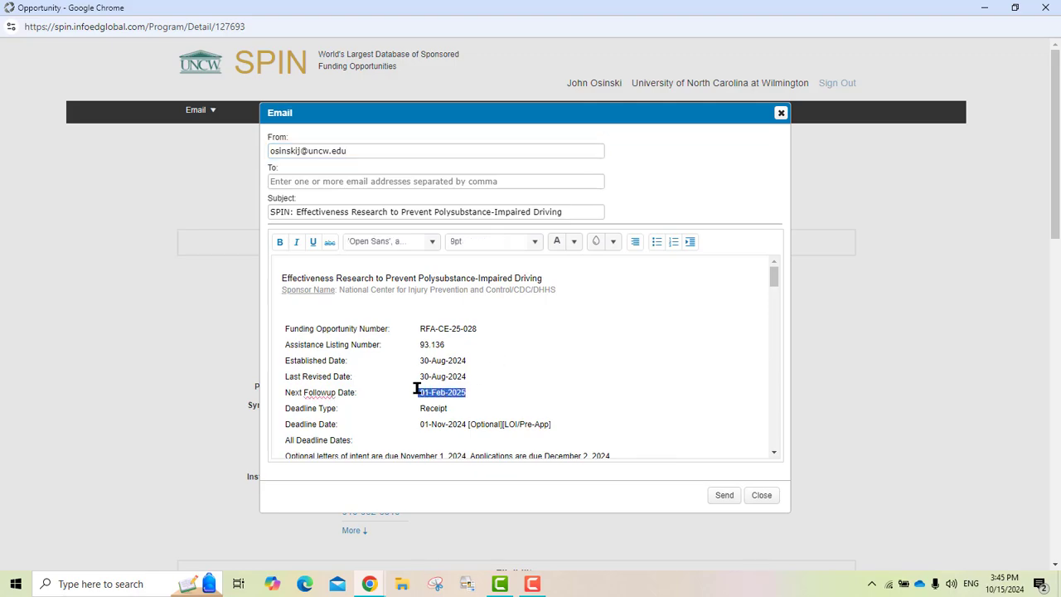
{"action": "left_click", "coordinate": [533, 247]}
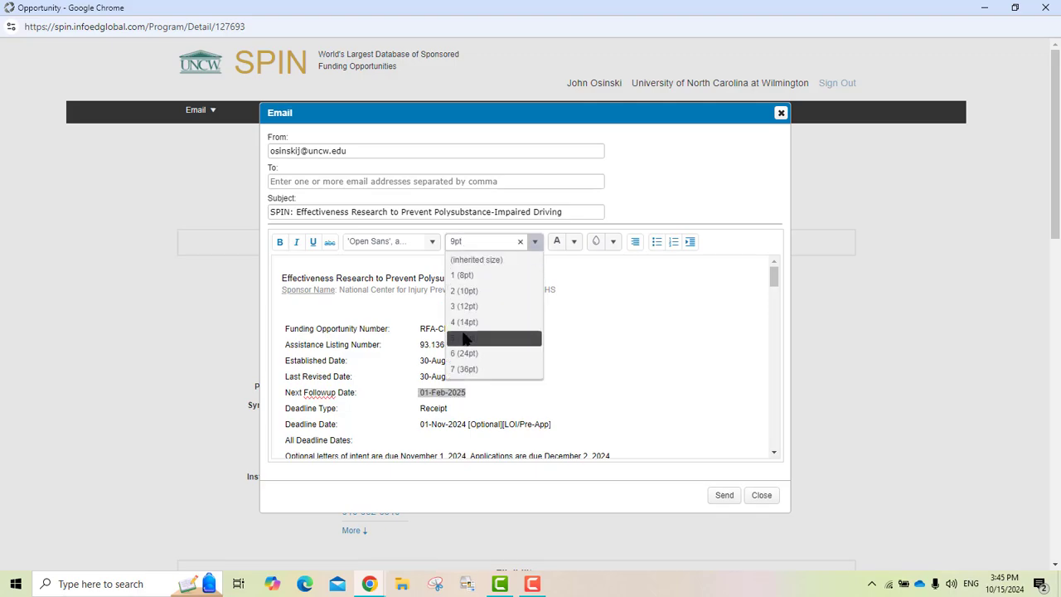
{"action": "left_click", "coordinate": [466, 337]}
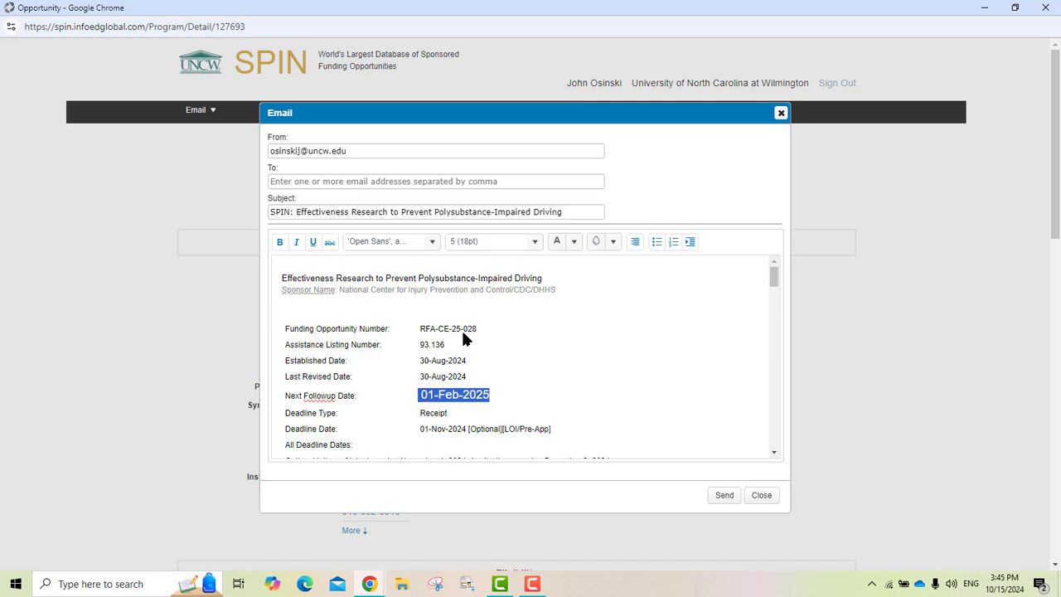
{"action": "left_click", "coordinate": [280, 243]}
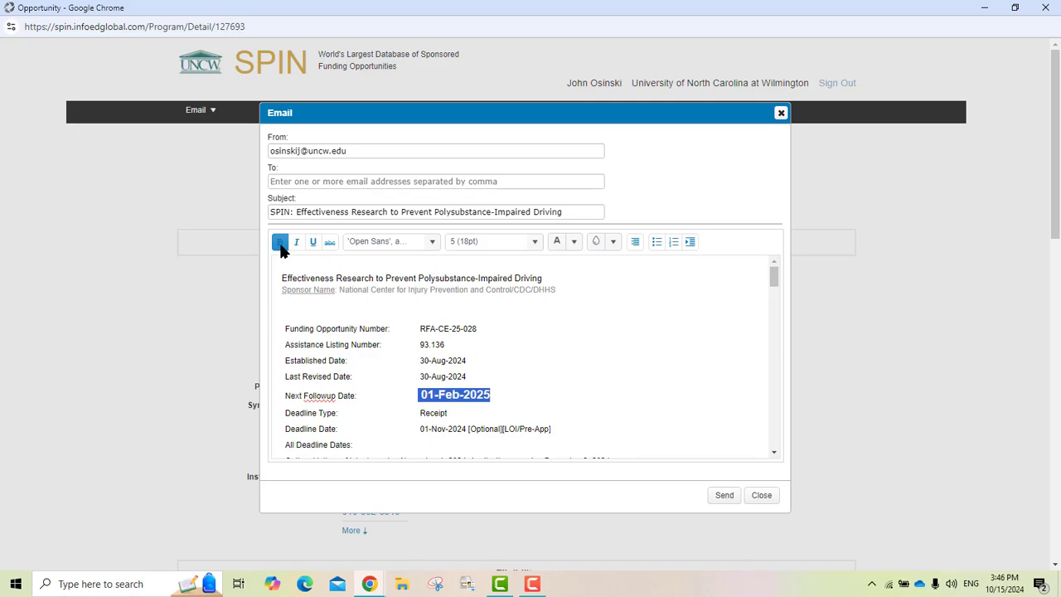
{"action": "left_click", "coordinate": [615, 348]}
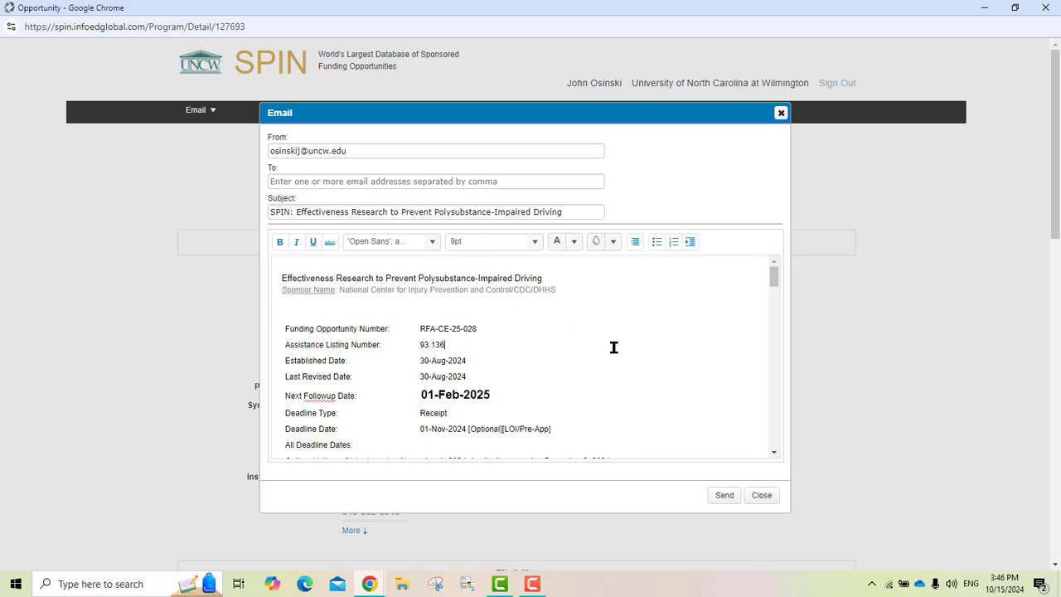
Insert blank lines and the text "jfjfggj" above the opportunity title in the email body, and close the email without sending it
{"action": "left_click", "coordinate": [294, 262]}
{"action": "key", "text": "Home"}
{"action": "key", "text": "Return"}
{"action": "key", "text": "Return"}
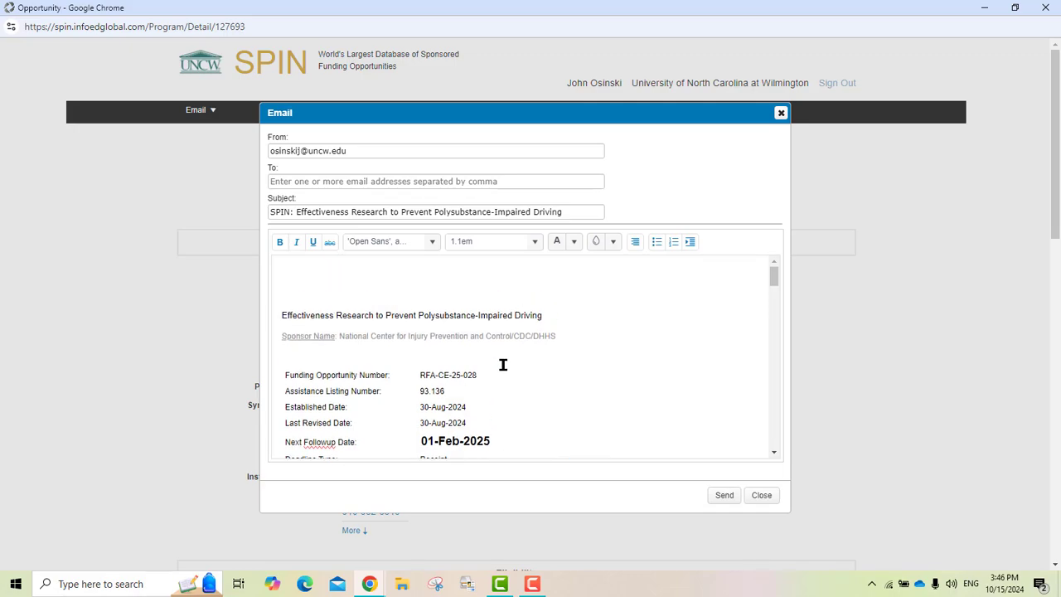
{"action": "type", "text": "jfjfggj"}
{"action": "left_click", "coordinate": [755, 501]}
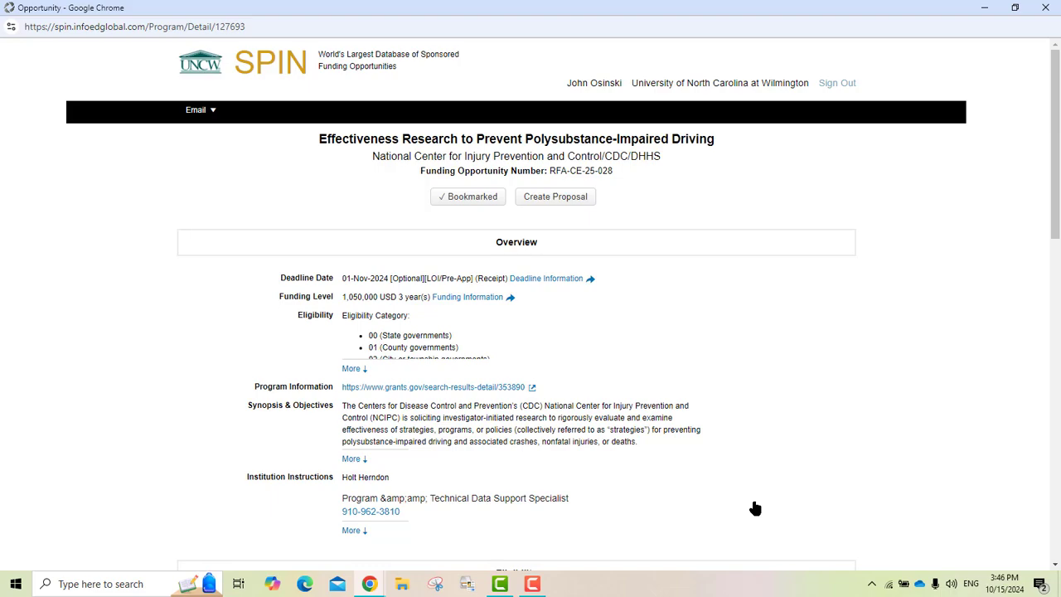